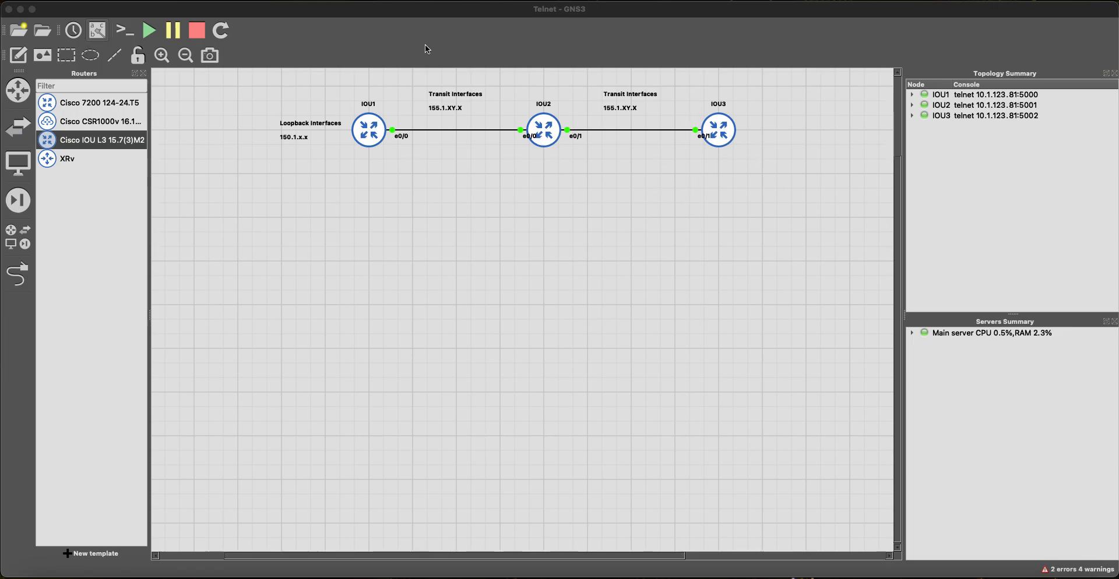
# Step: Add a canvas note below the routers listing '1.Get routers up running using OSPF', '2.Setup Telnet', '3.Setup SSH'
pyautogui.click(18, 55)
pyautogui.click(340, 246)
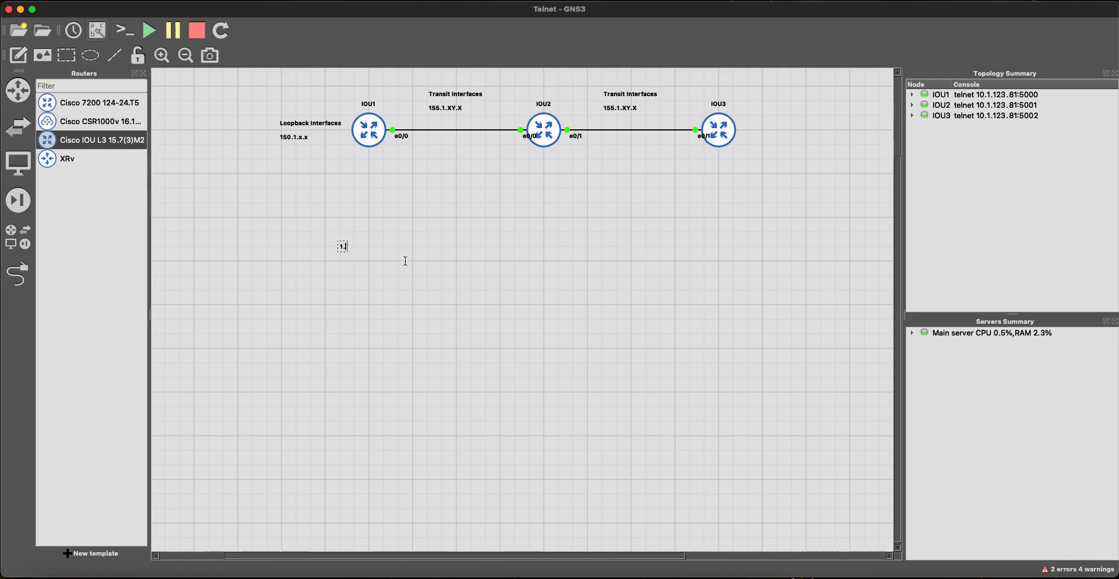
pyautogui.write('1.Get routers up running')
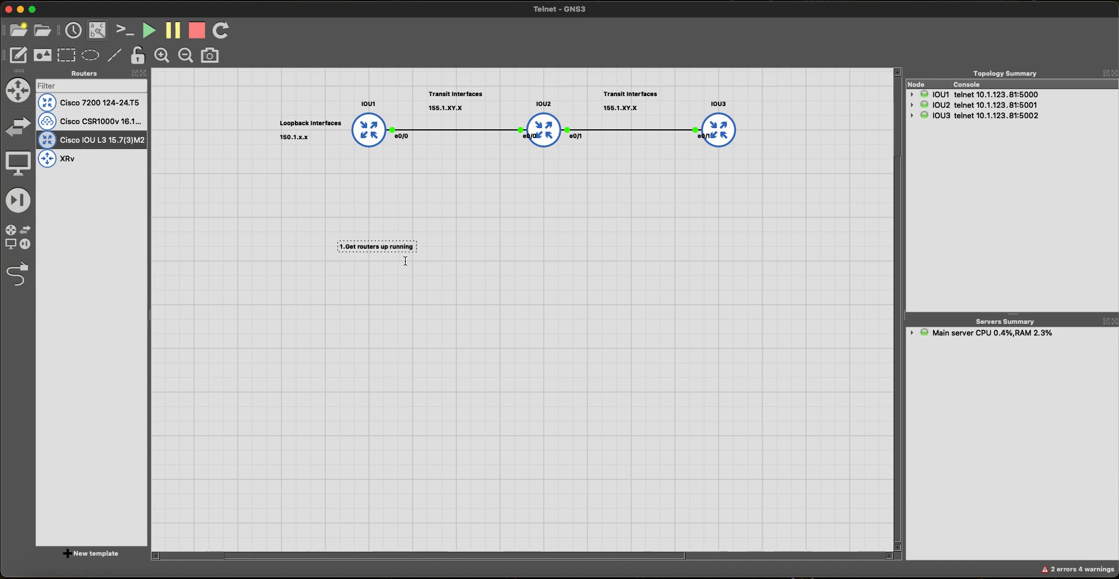
pyautogui.write(' using OSPF')
pyautogui.press('Return')
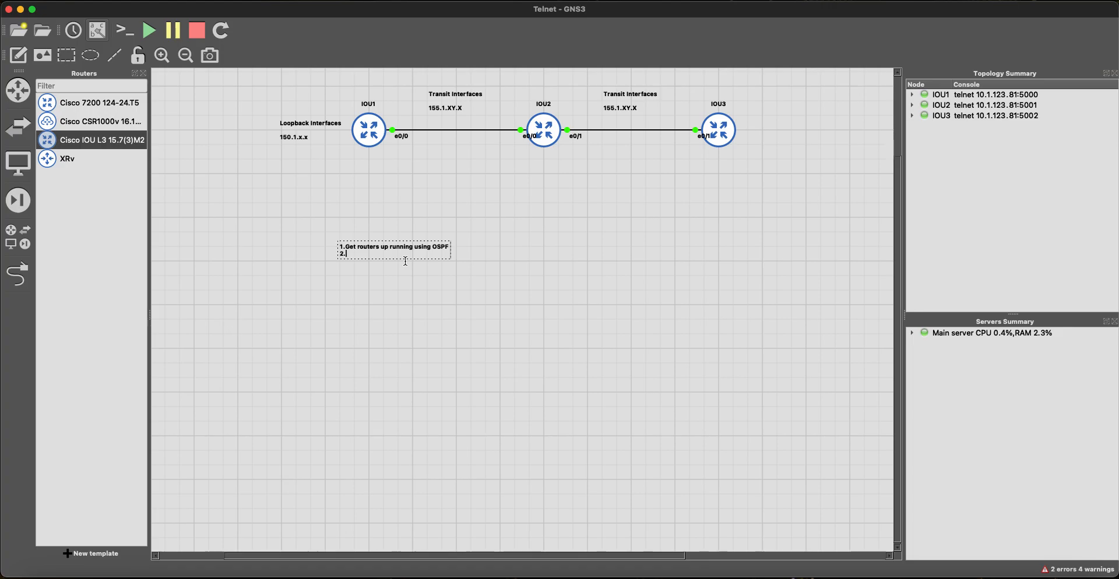
pyautogui.write('2.Setup Telnet')
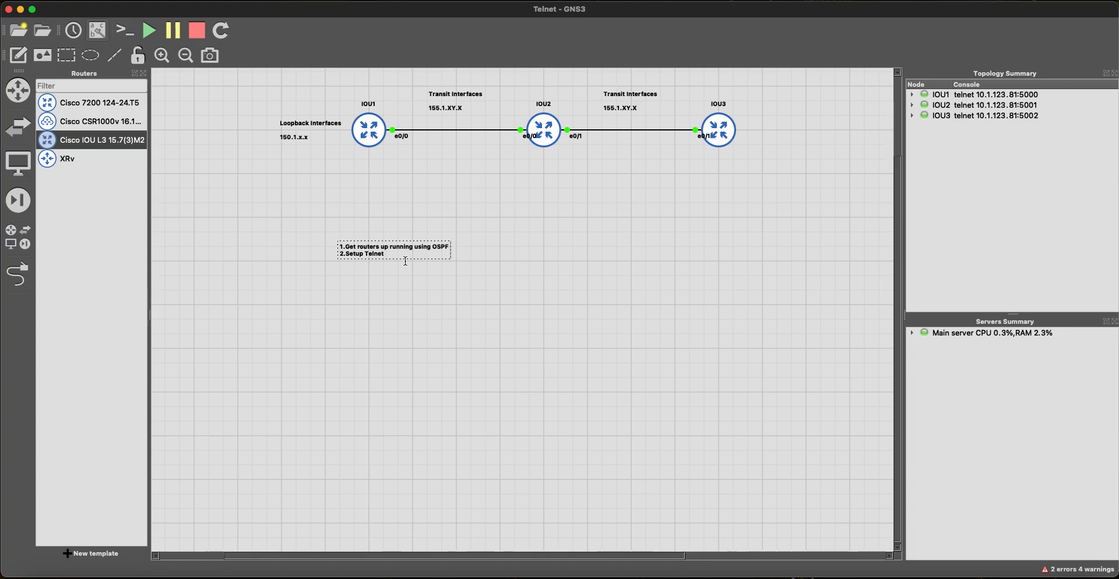
pyautogui.press('Return')
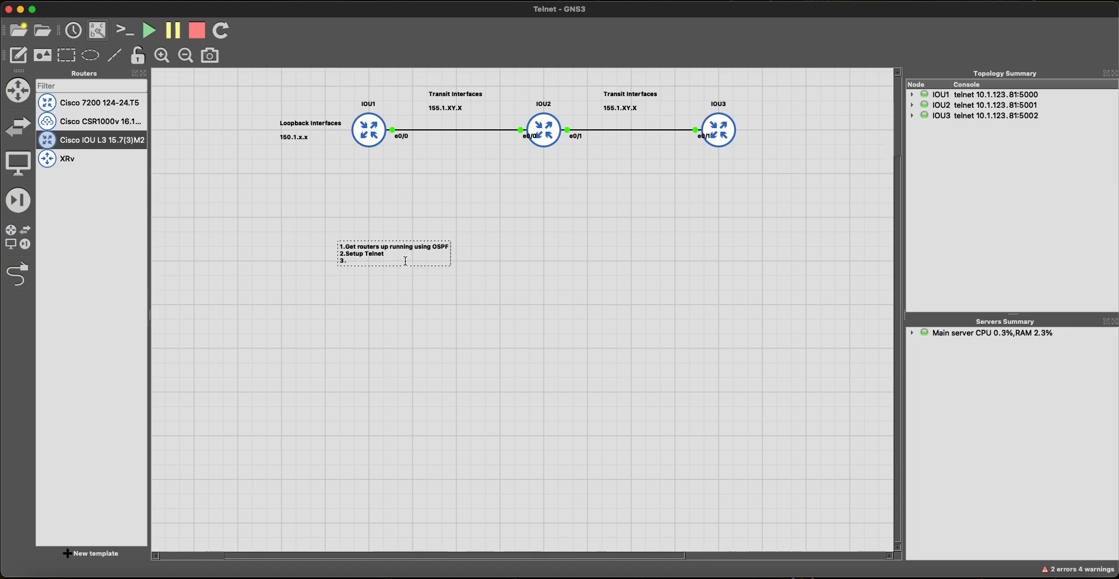
pyautogui.write('3.Setup SSH')
# Step: Move the task note to the canvas's top-left, hide the device list, and select all three routers
pyautogui.click(367, 252)
pyautogui.moveTo(368, 252); pyautogui.dragTo(205, 114)
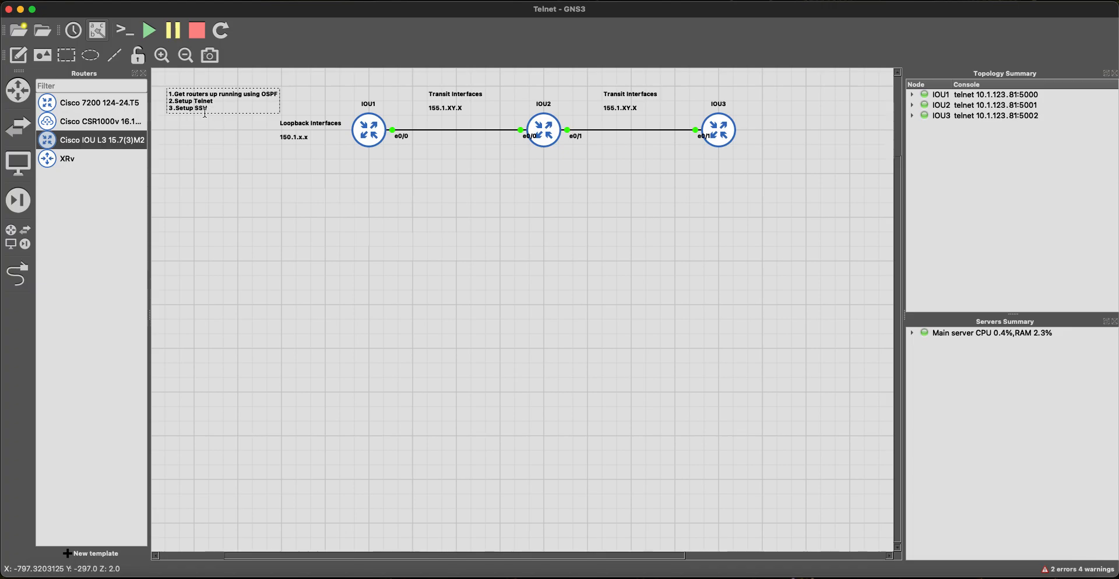
pyautogui.click(143, 74)
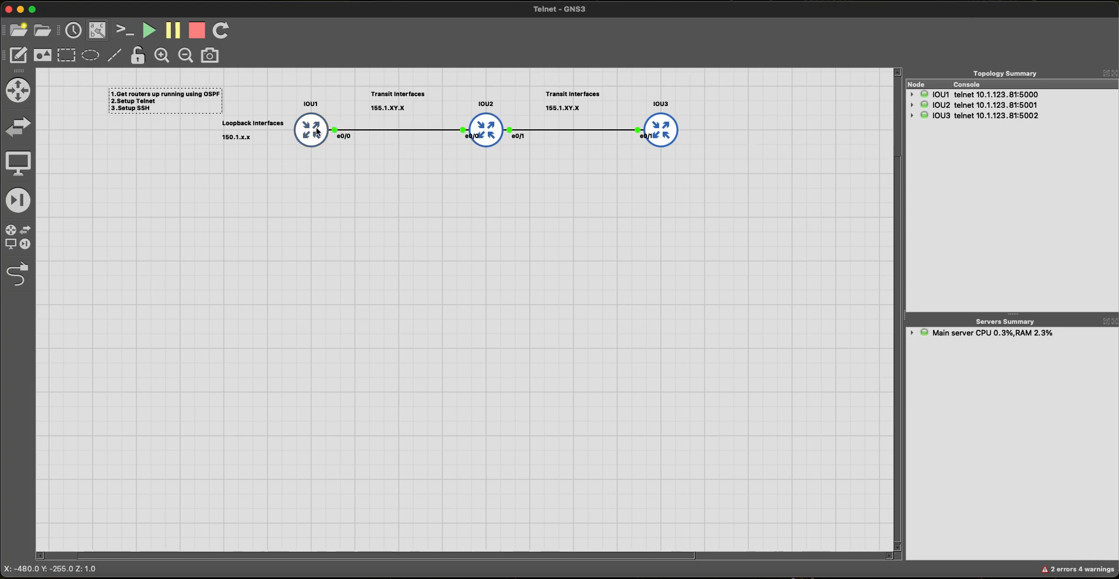
pyautogui.click(712, 220)
pyautogui.moveTo(730, 189); pyautogui.dragTo(297, 115)
# Step: Start the three IOU routers and open console sessions for IOU1, IOU2 and IOU3
pyautogui.rightClick(300, 121)
pyautogui.click(407, 165)
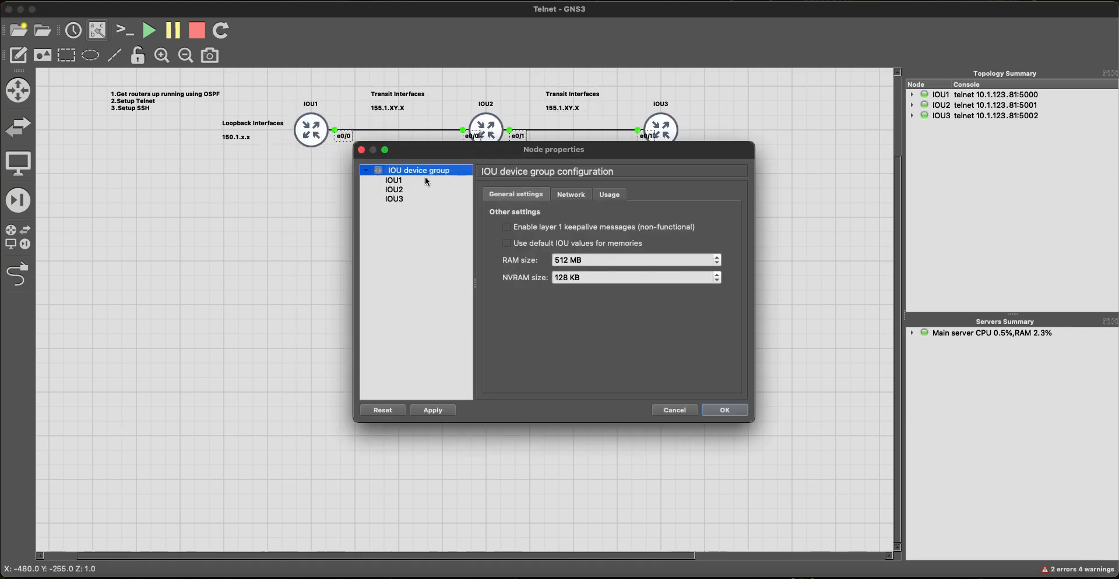
pyautogui.click(713, 411)
pyautogui.moveTo(687, 165); pyautogui.dragTo(307, 111)
pyautogui.rightClick(312, 133)
pyautogui.click(349, 155)
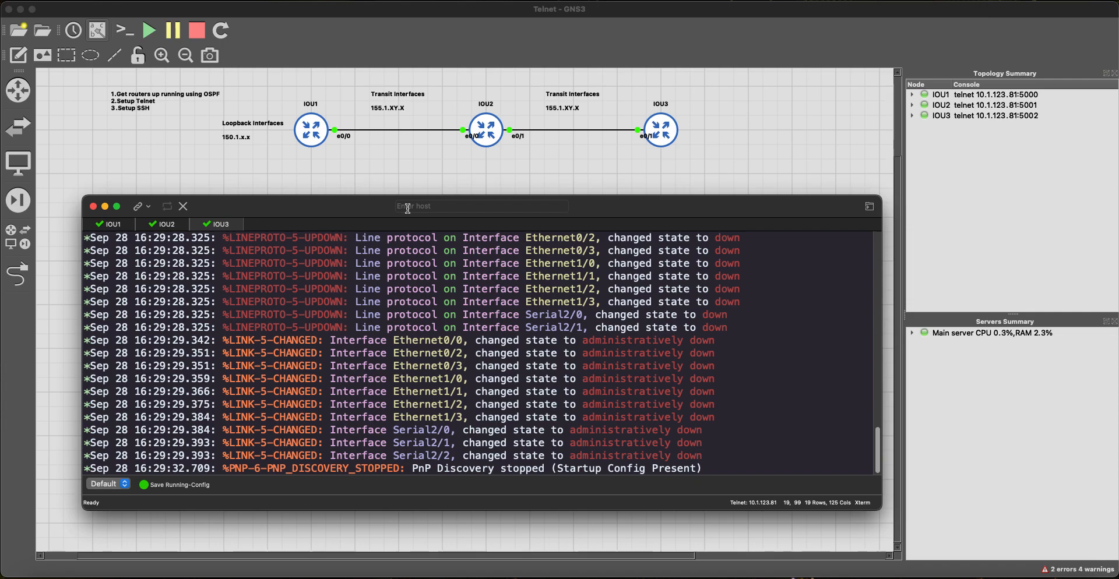
# Step: Show the all-devices list from the left toolbar, then hide it again
pyautogui.click(17, 237)
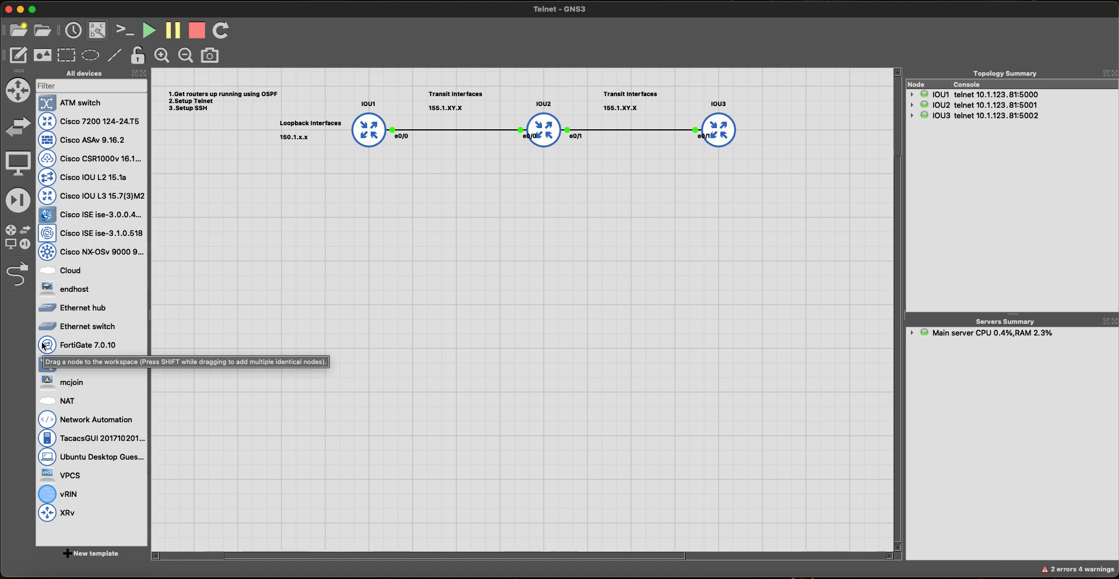
pyautogui.click(143, 74)
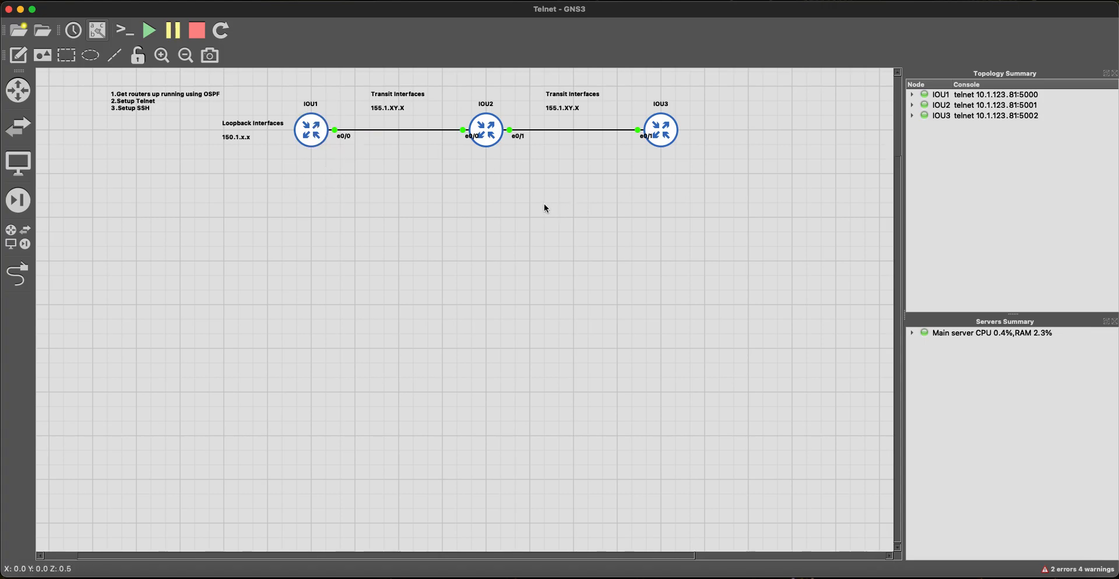
# Step: Bring SecureCRT forward and get IOU1's console to a fresh IOU1# prompt
pyautogui.press('super+Tab')
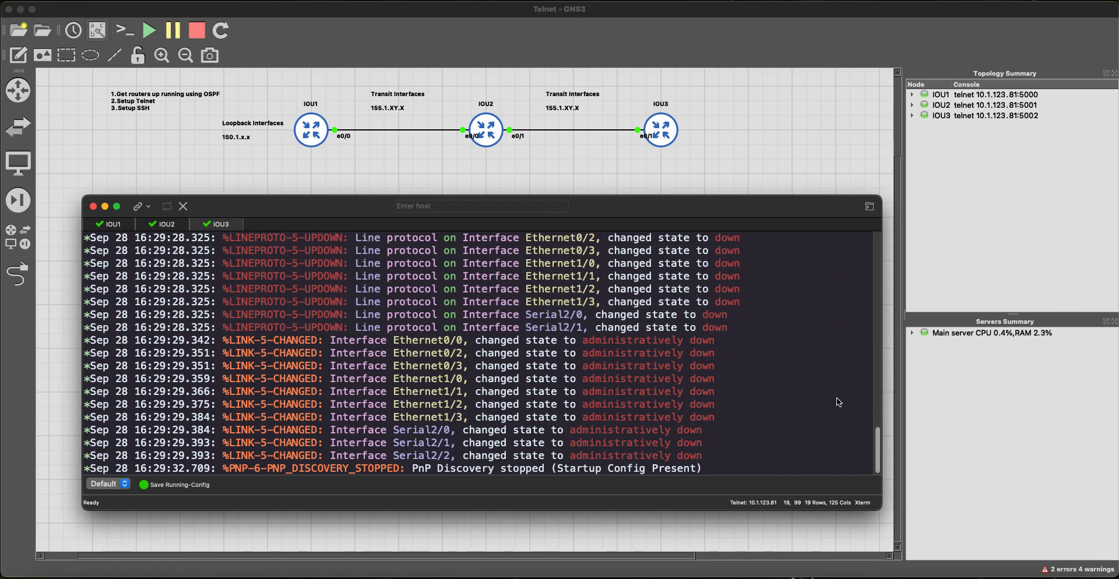
pyautogui.click(110, 225)
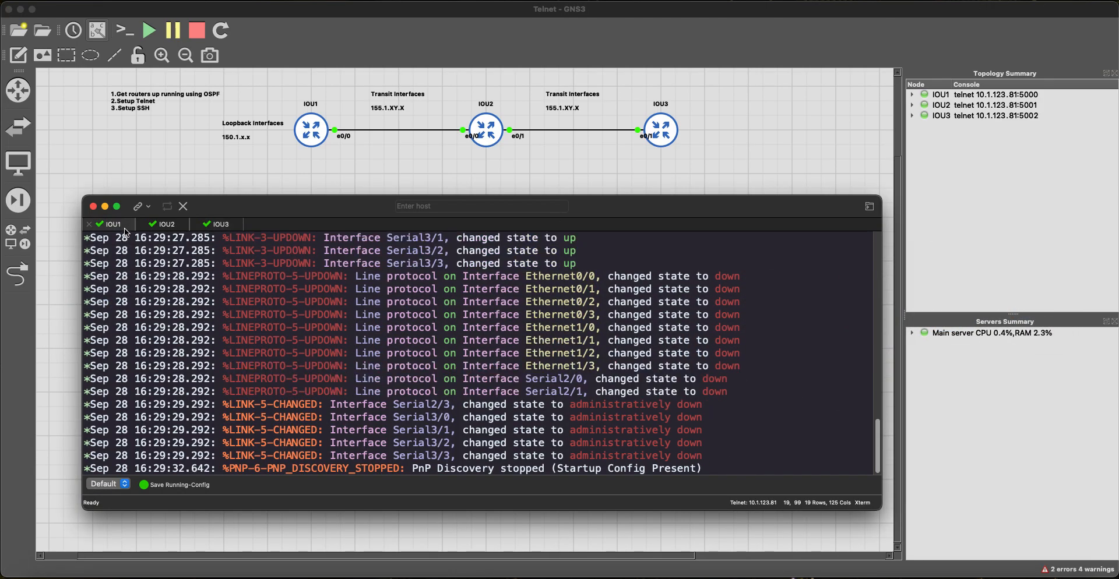
pyautogui.press('Return')
pyautogui.press('Return')
pyautogui.scroll(15, 296, 317)
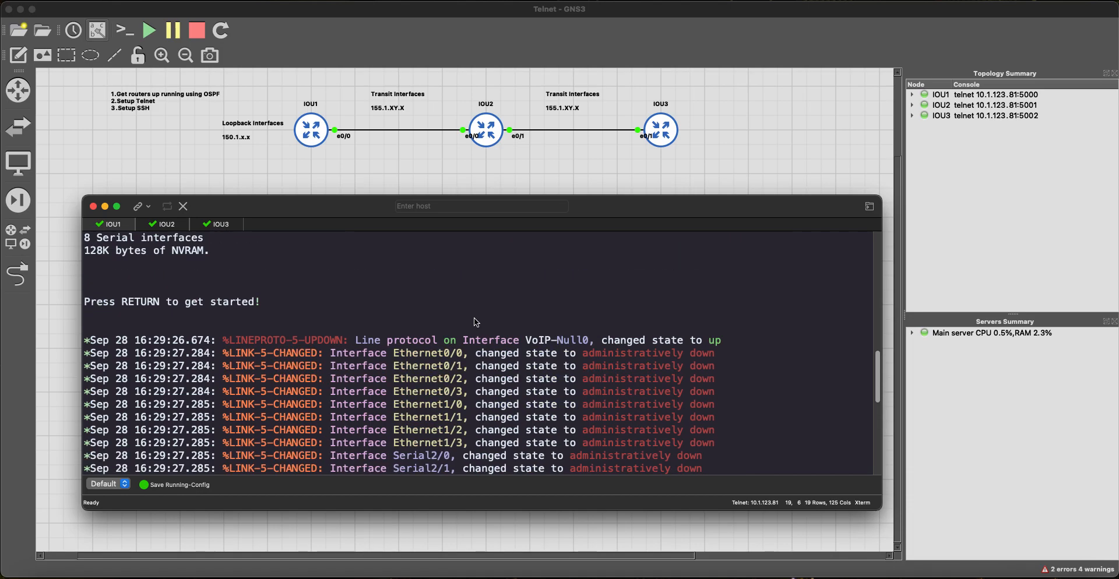
pyautogui.scroll(-15, 285, 341)
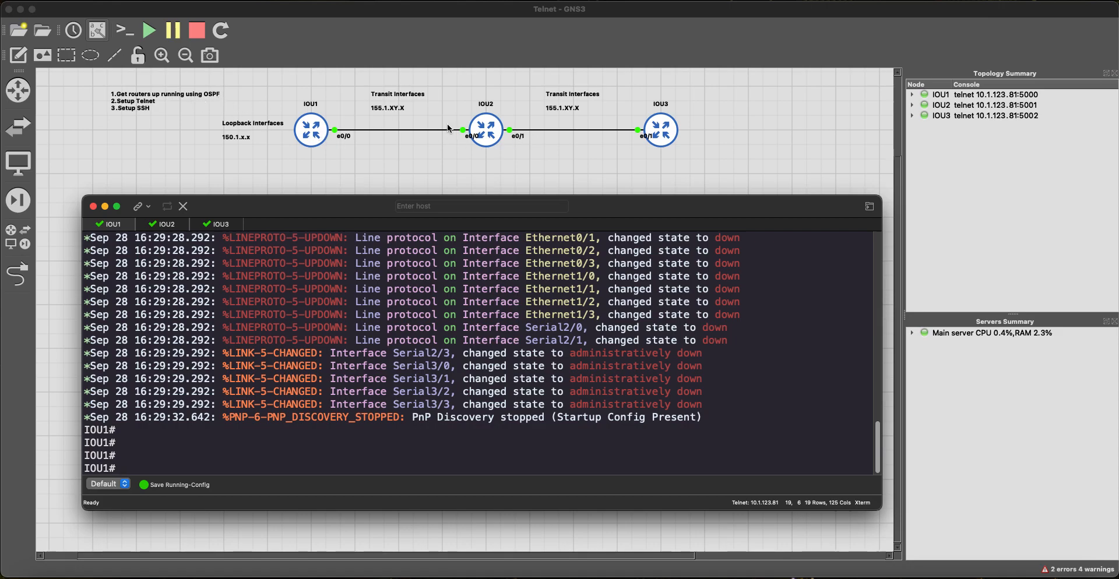
pyautogui.press('Return')
pyautogui.press('Return')
pyautogui.press('Return')
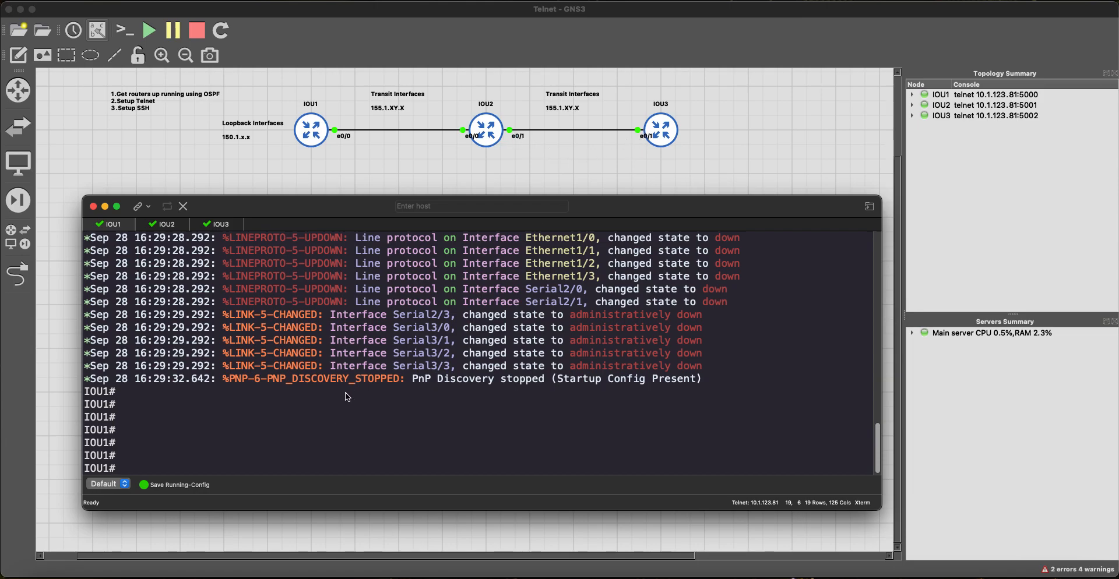
pyautogui.press('Return')
pyautogui.press('Return')
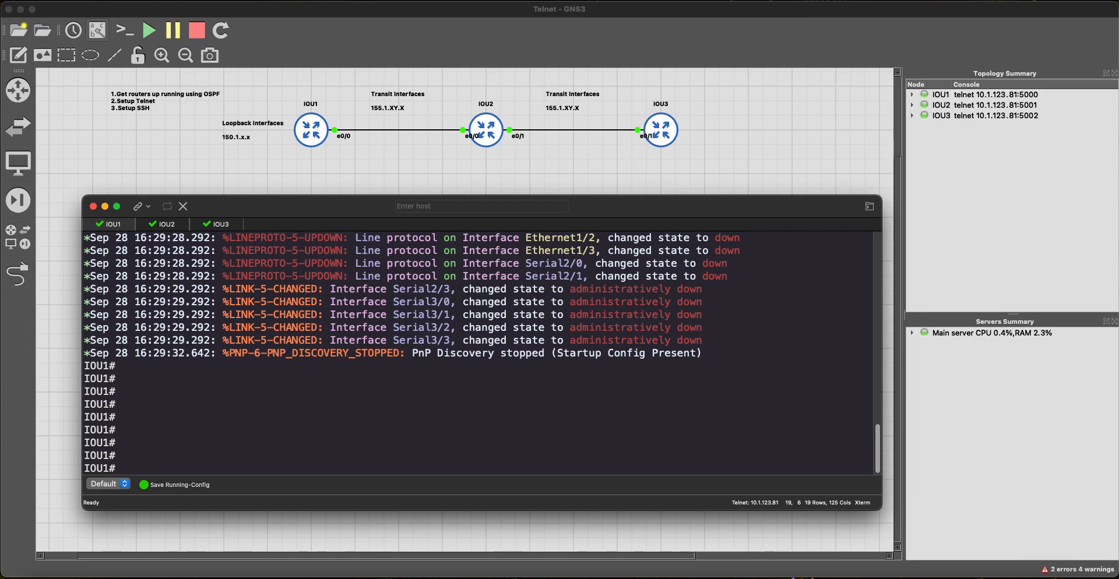
pyautogui.press('Return')
pyautogui.press('Return')
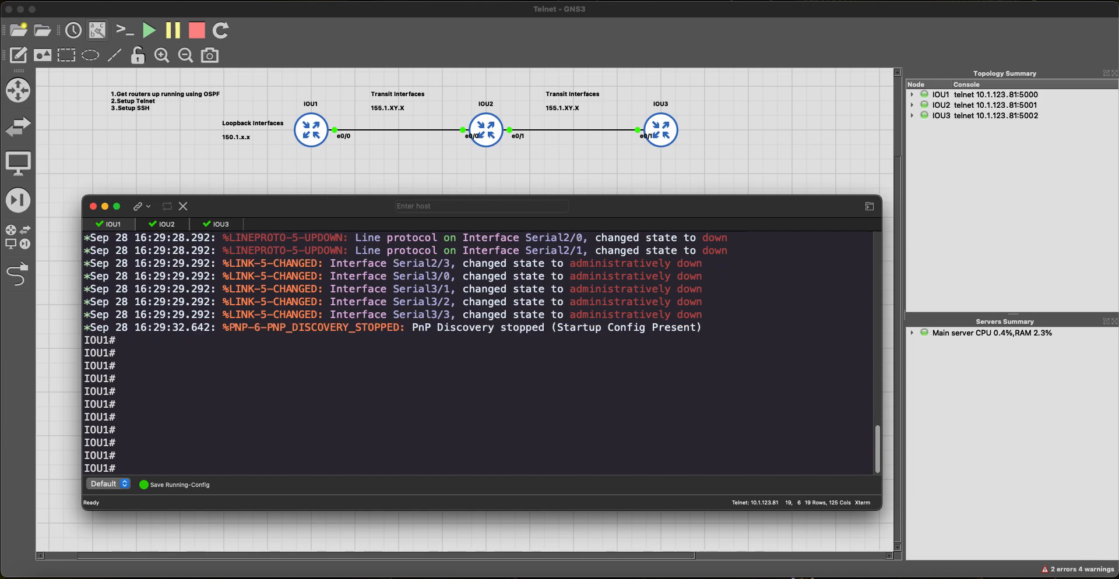
# Step: On IOU1, enter configuration mode and bring e0/0 up with 155.1.12.1 255.255.255.0
pyautogui.write('config t')
pyautogui.press('Return')
pyautogui.write('int')
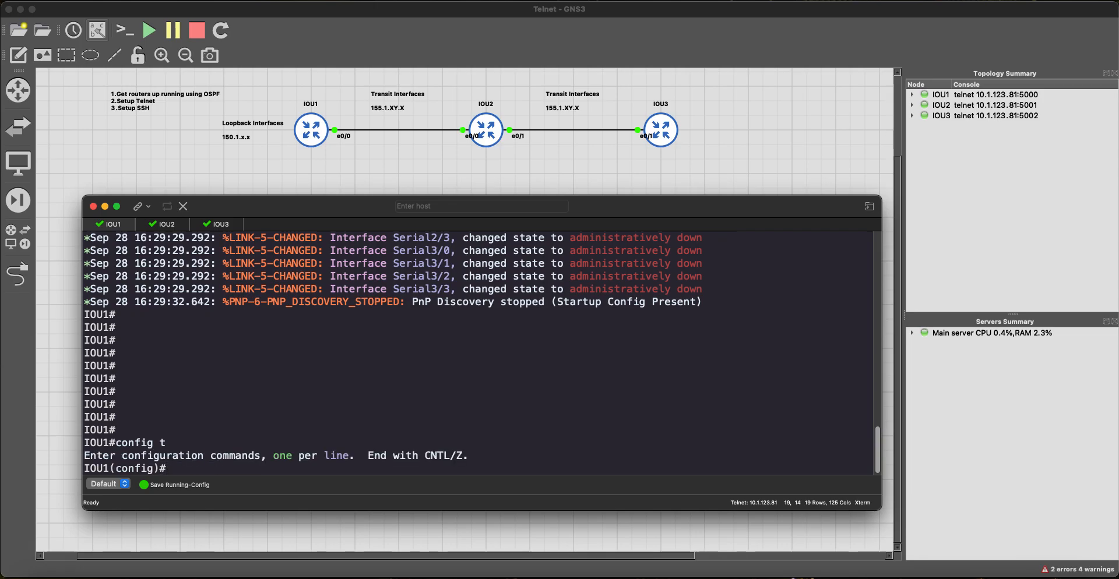
pyautogui.press('Tab')
pyautogui.write('0/0')
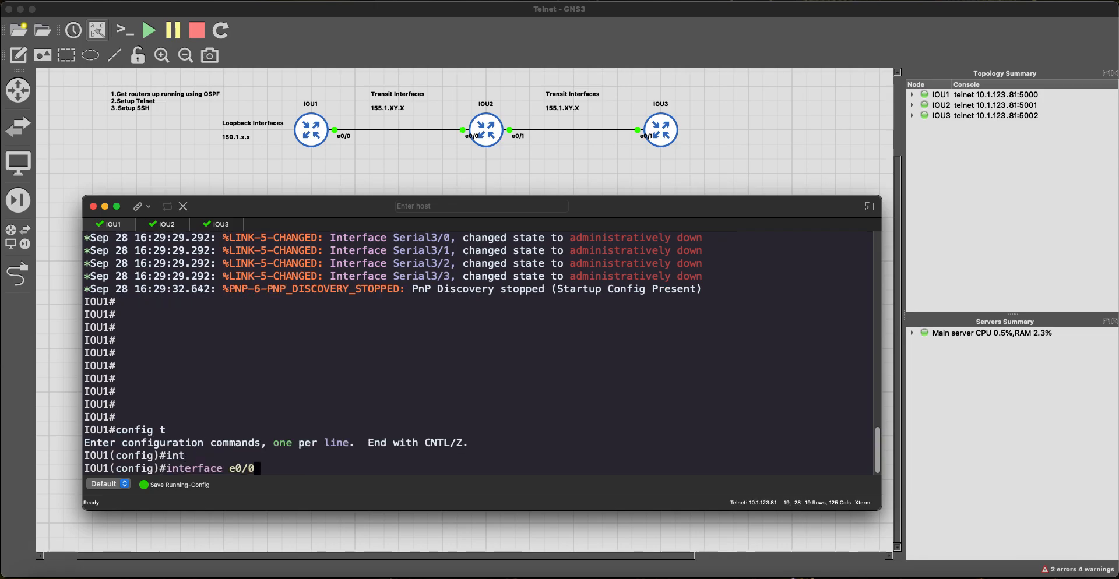
pyautogui.press('Return')
pyautogui.write('ip add')
pyautogui.press('Tab')
pyautogui.write('1')
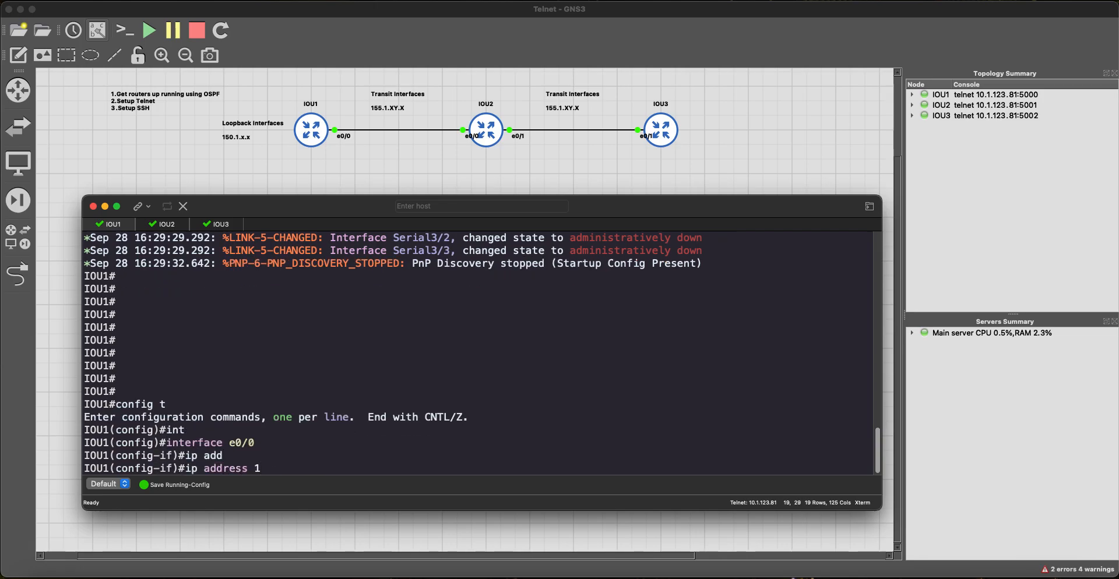
pyautogui.write('55.1.12.1 255.255.255.0')
pyautogui.press('Return')
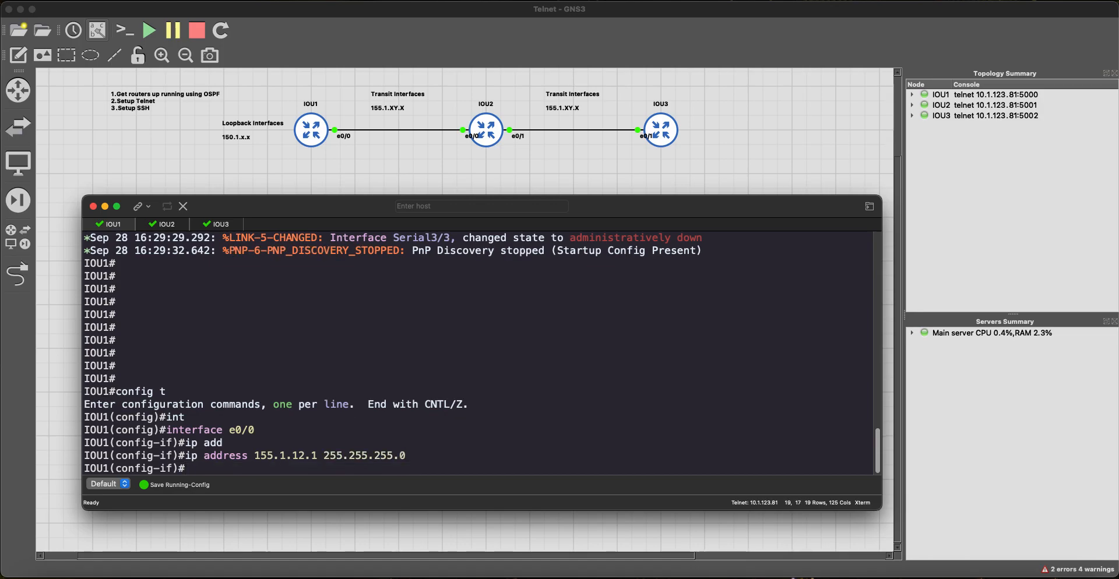
pyautogui.write('no sh')
pyautogui.press('Tab')
pyautogui.press('Return')
# Step: Give Loopback0 address 150.1.1.1 255.255.255.255, enable it, and exit interface configuration
pyautogui.write('int lo0')
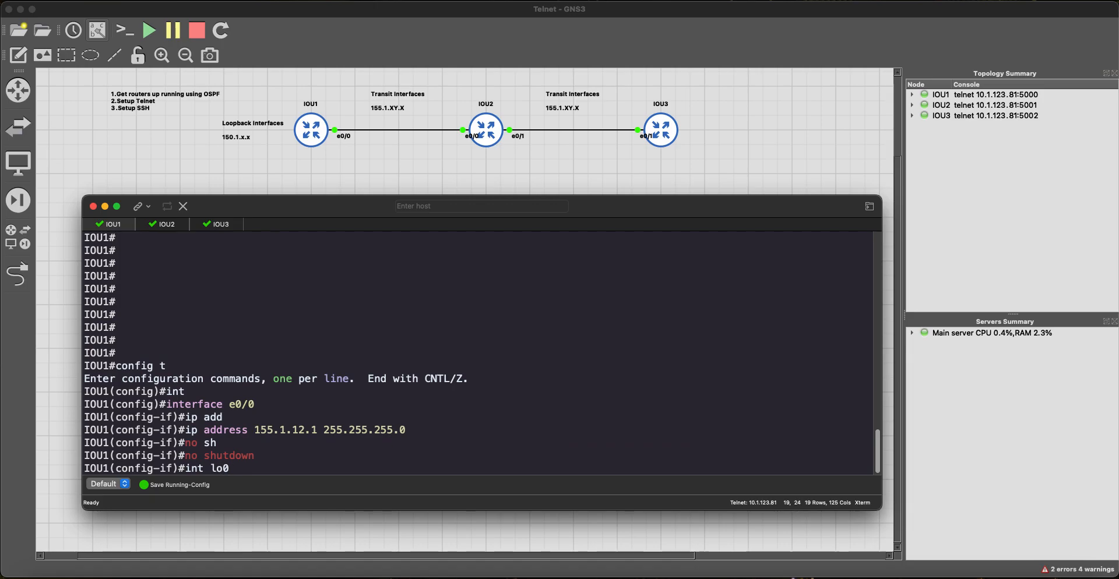
pyautogui.press('Return')
pyautogui.write('ip add')
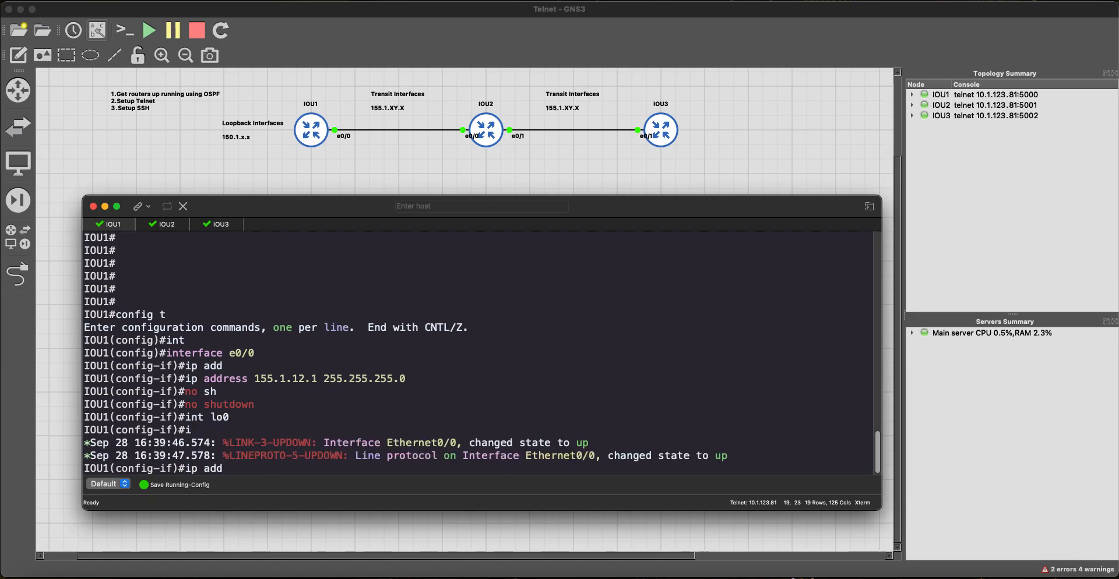
pyautogui.press('Tab')
pyautogui.write('155')
pyautogui.press('BackSpace')
pyautogui.write('0.1.')
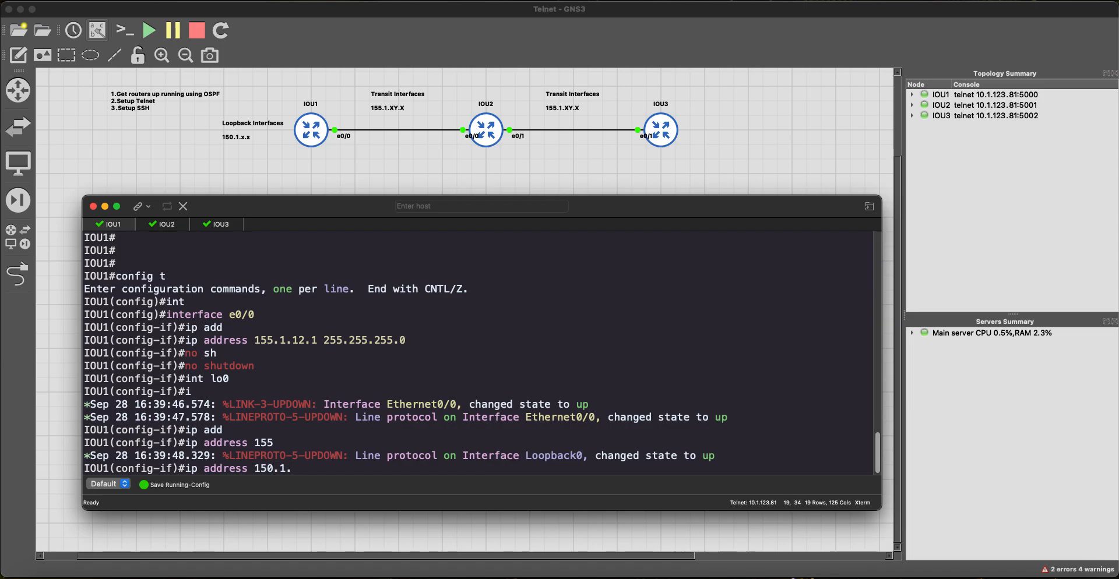
pyautogui.write('1.1 255.255.255.255')
pyautogui.press('Return')
pyautogui.write('no sh')
pyautogui.press('Tab')
pyautogui.press('Return')
pyautogui.write('exit')
pyautogui.press('Return')
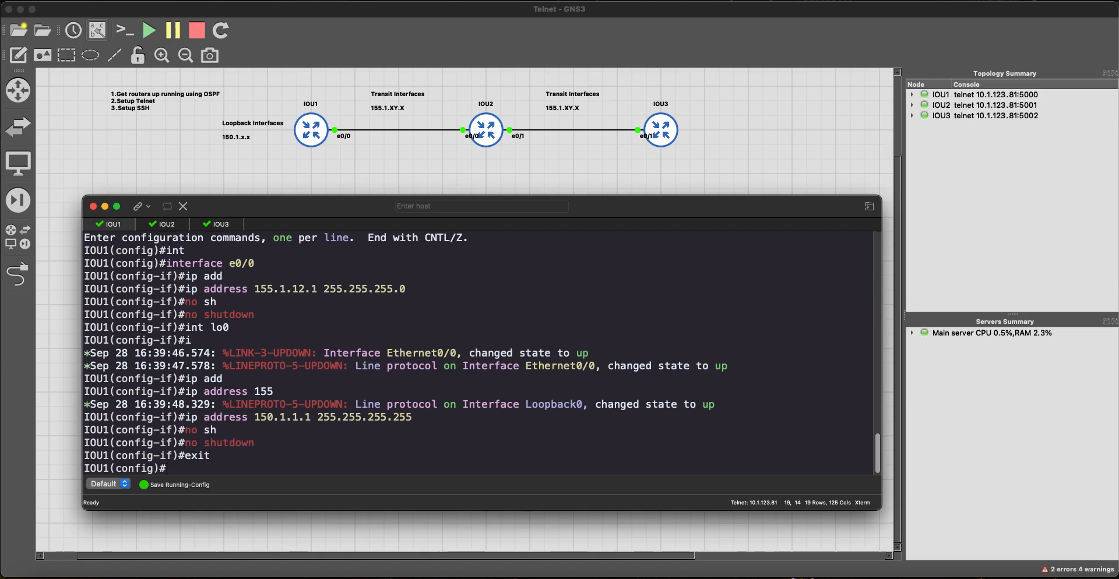
pyautogui.press('Return')
pyautogui.press('Return')
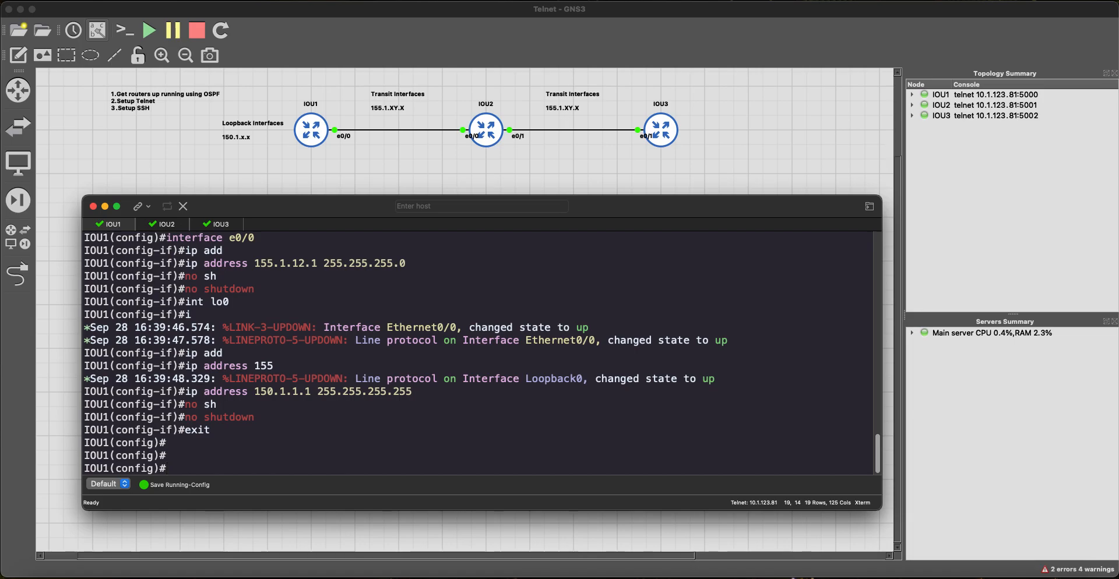
# Step: Start OSPF process 123 on IOU1 and advertise 150.1.0.0 0.0.255.255 in area 0
pyautogui.write('router ro')
pyautogui.press('Tab')
pyautogui.press('BackSpace')
pyautogui.press('BackSpace')
pyautogui.write('os')
pyautogui.press('Tab')
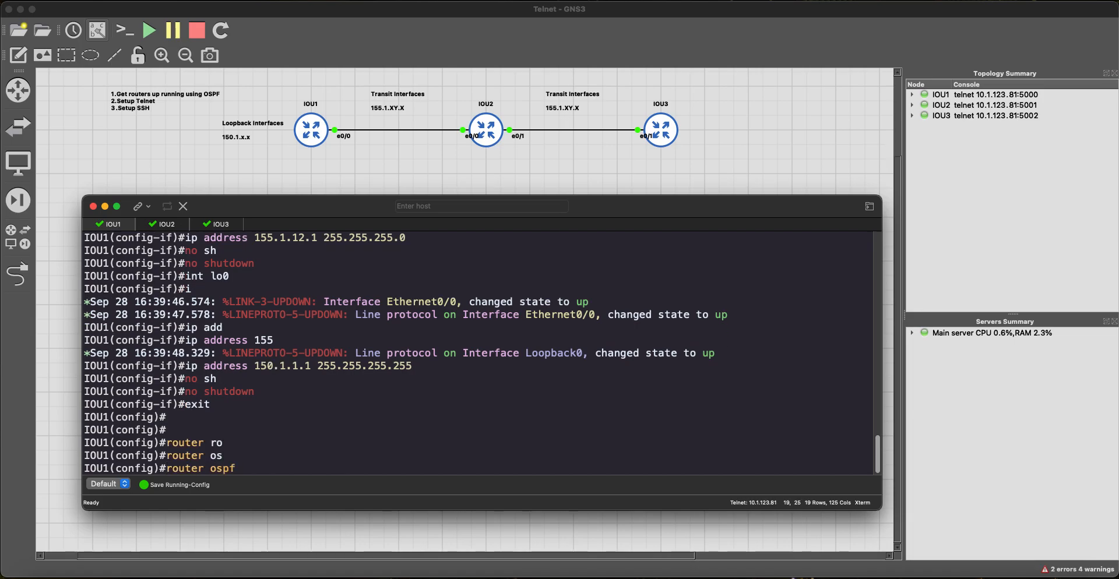
pyautogui.write('?')
pyautogui.write('100')
pyautogui.press('BackSpace')
pyautogui.press('BackSpace')
pyautogui.write('23')
pyautogui.press('Return')
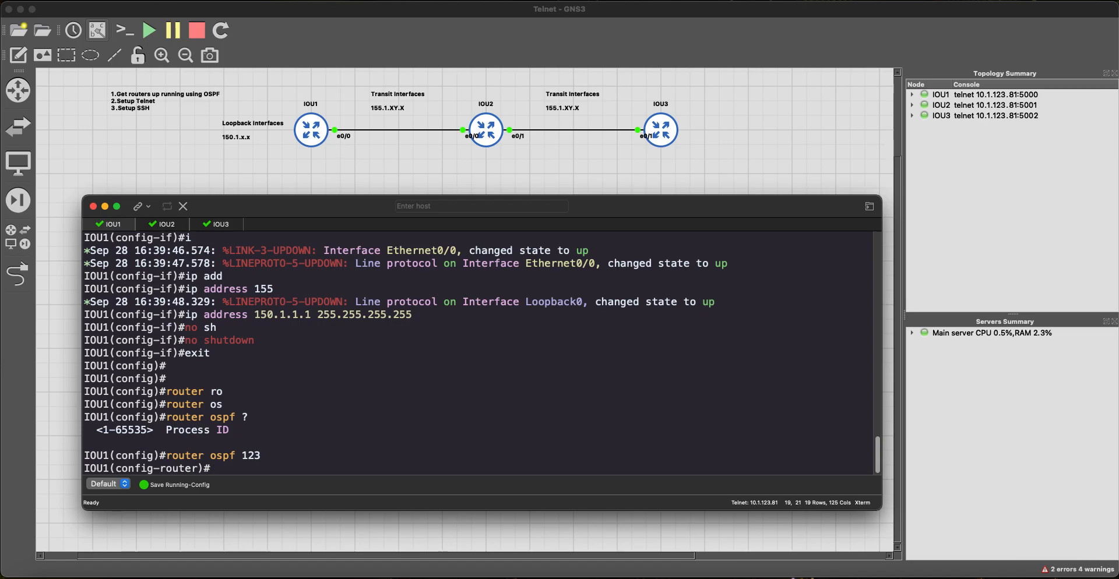
pyautogui.write('net')
pyautogui.press('Tab')
pyautogui.write('150.1.0.0 0.')
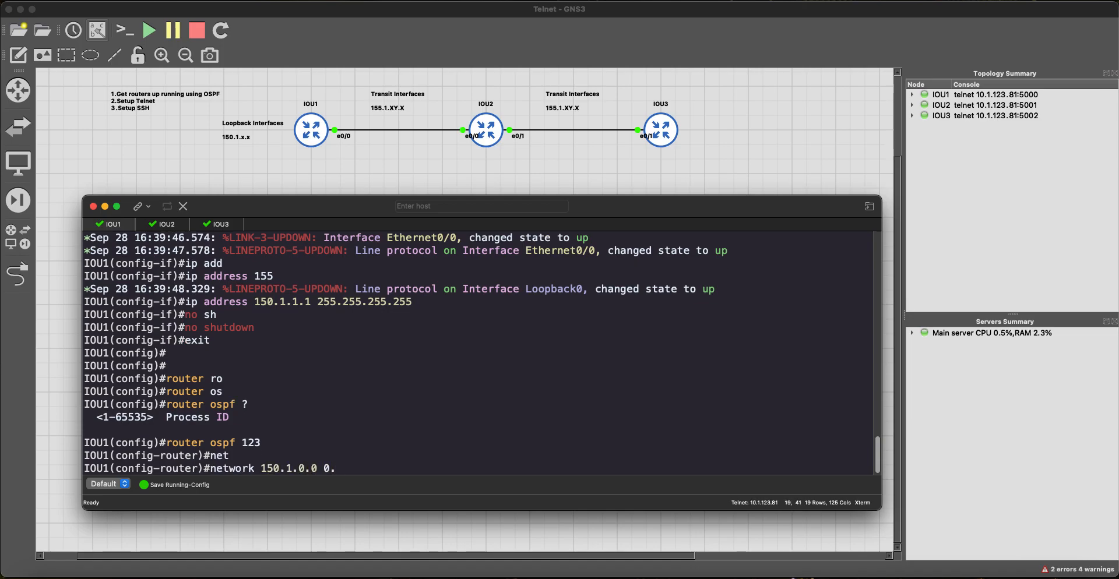
pyautogui.write('0.255.255 area 0')
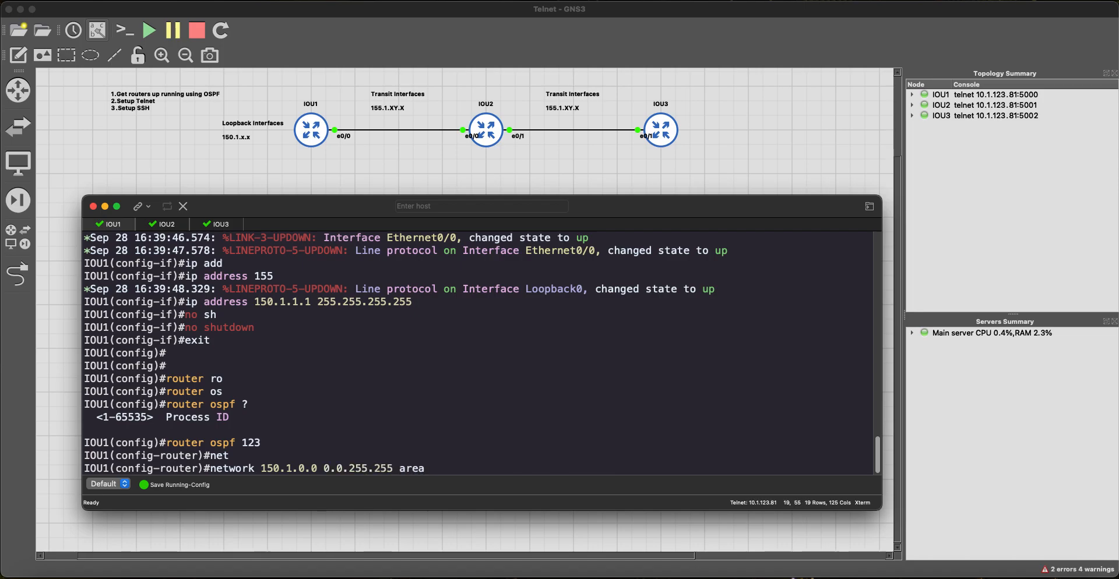
pyautogui.press('Return')
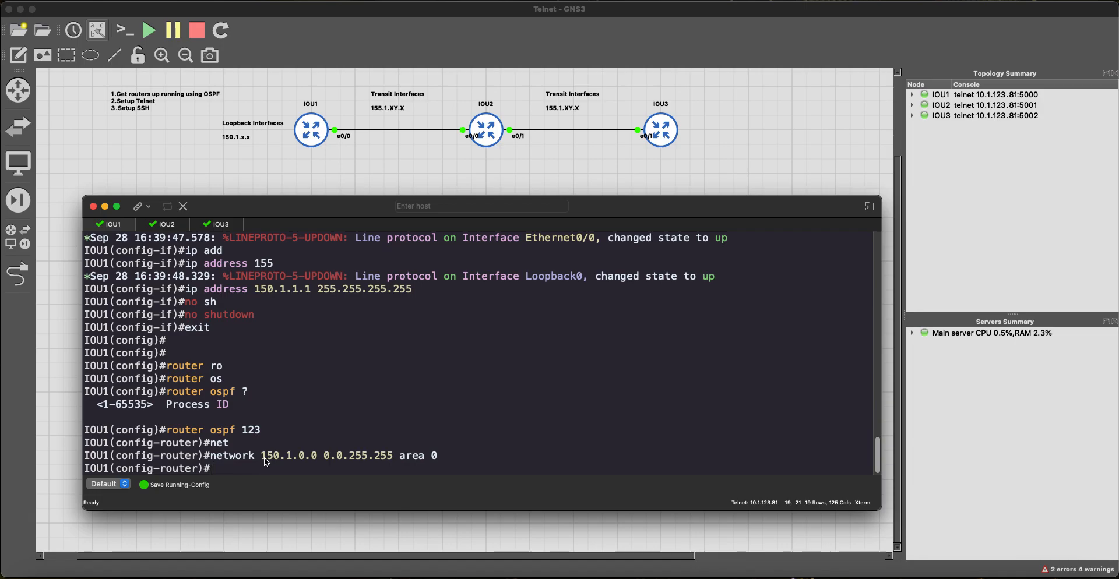
# Step: Advertise 155.1.0.0 0.0.255.255 in area 0 and end configuration mode
pyautogui.write('net')
pyautogui.press('Tab')
pyautogui.write('155.1.0.0 ?')
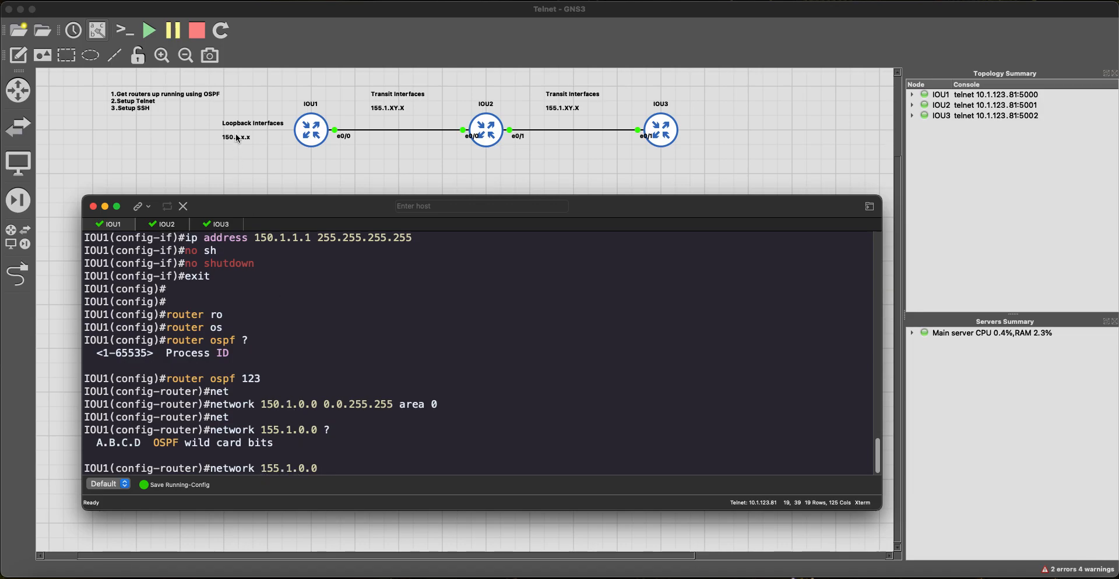
pyautogui.click(401, 118)
pyautogui.press('super+Tab')
pyautogui.write('0.0.255.255 area 0')
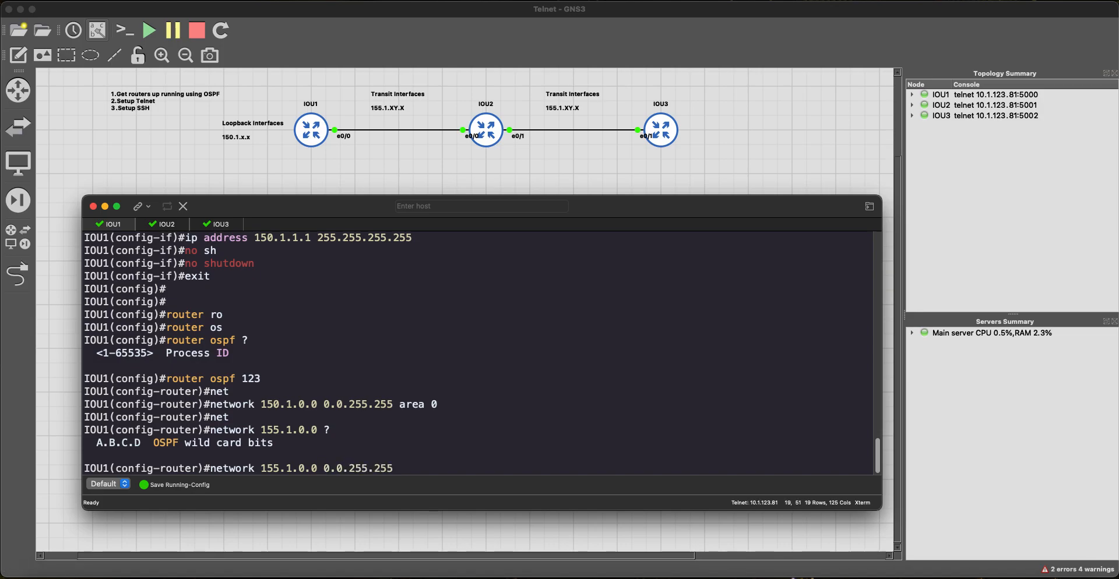
pyautogui.press('Return')
pyautogui.write('end')
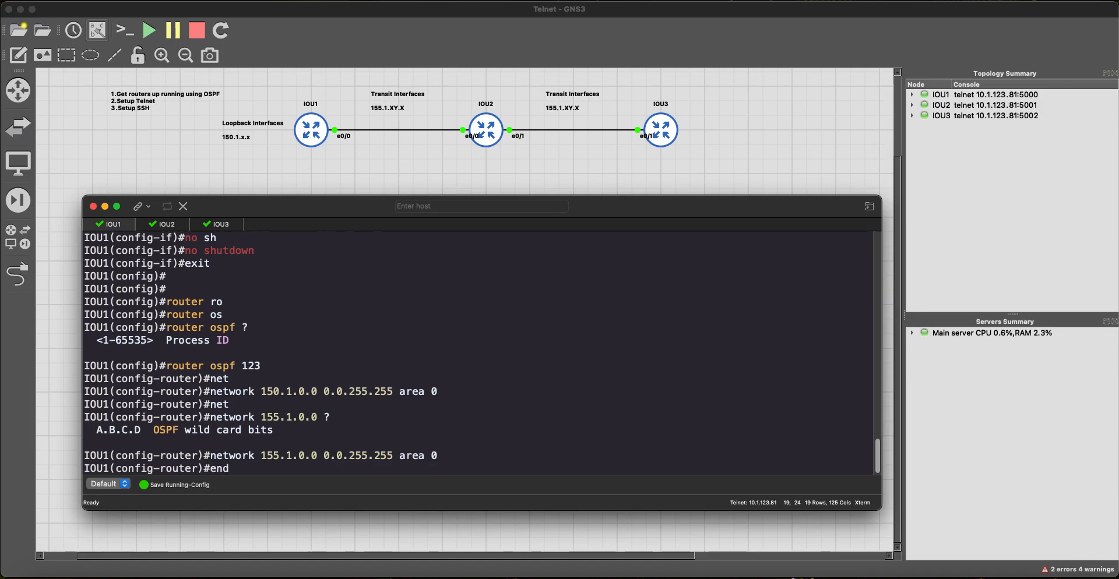
pyautogui.press('Return')
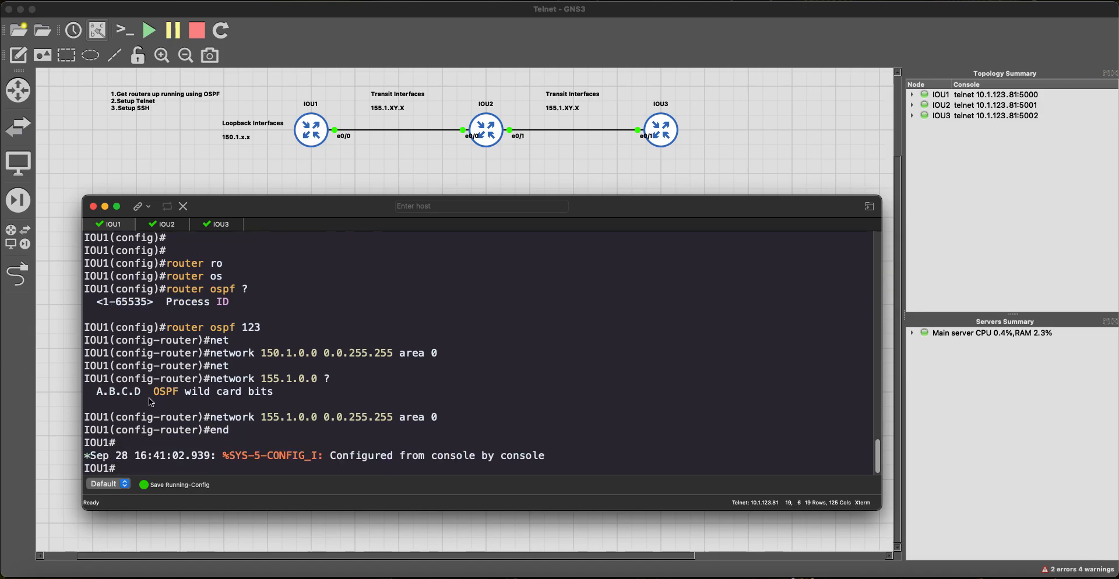
# Step: Verify IOU1 with 'sh ip int bri | ex unas' and 'sh run | s ospf', copying the OSPF lines
pyautogui.press('Return')
pyautogui.press('Return')
pyautogui.press('Return')
pyautogui.write('sh ip i')
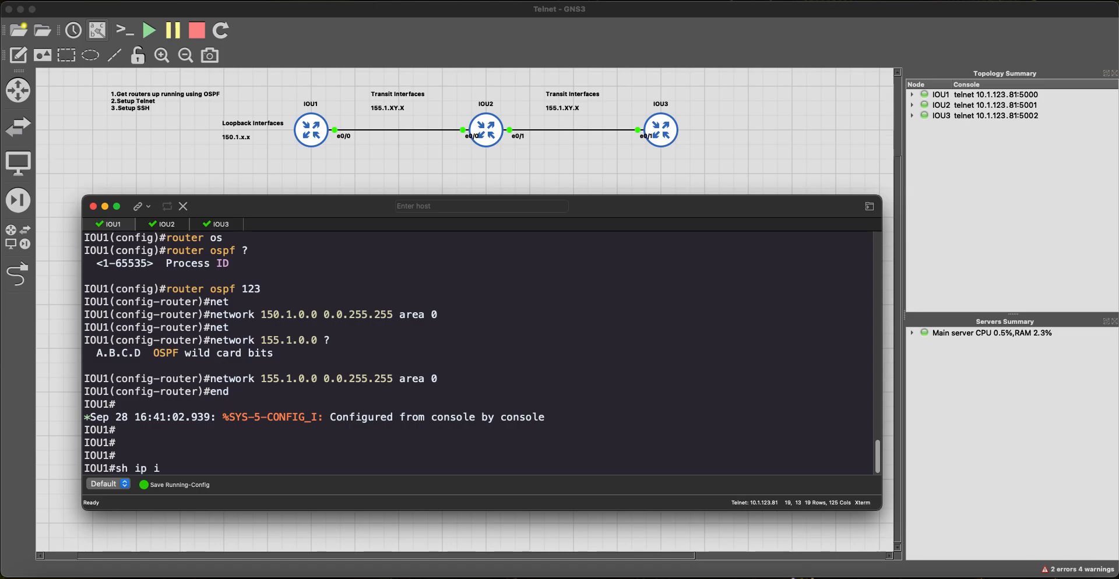
pyautogui.write('nt bri | ex unas')
pyautogui.press('Return')
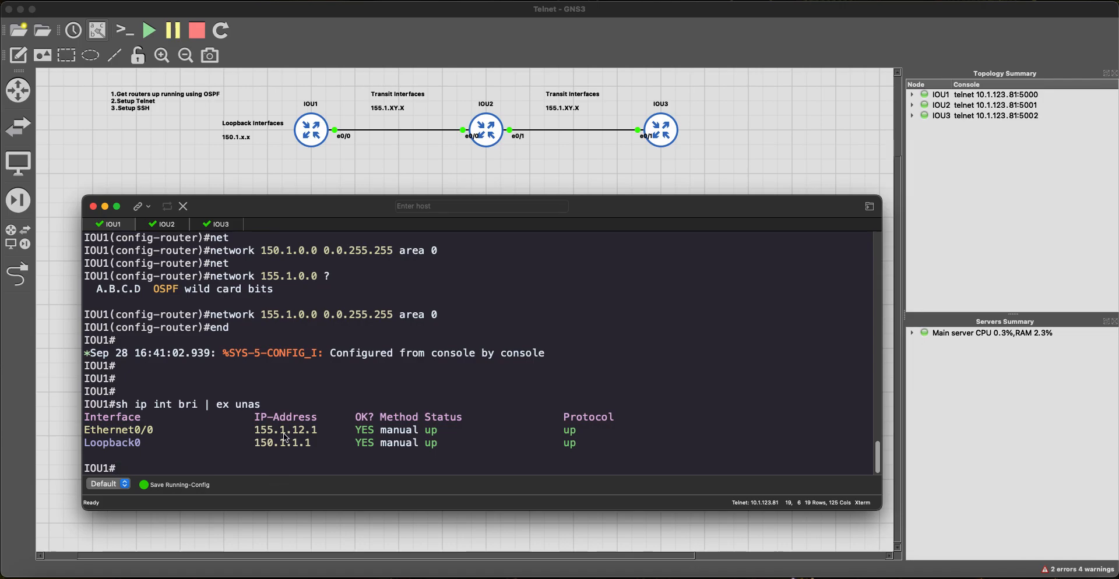
pyautogui.write('sh run | s ospf')
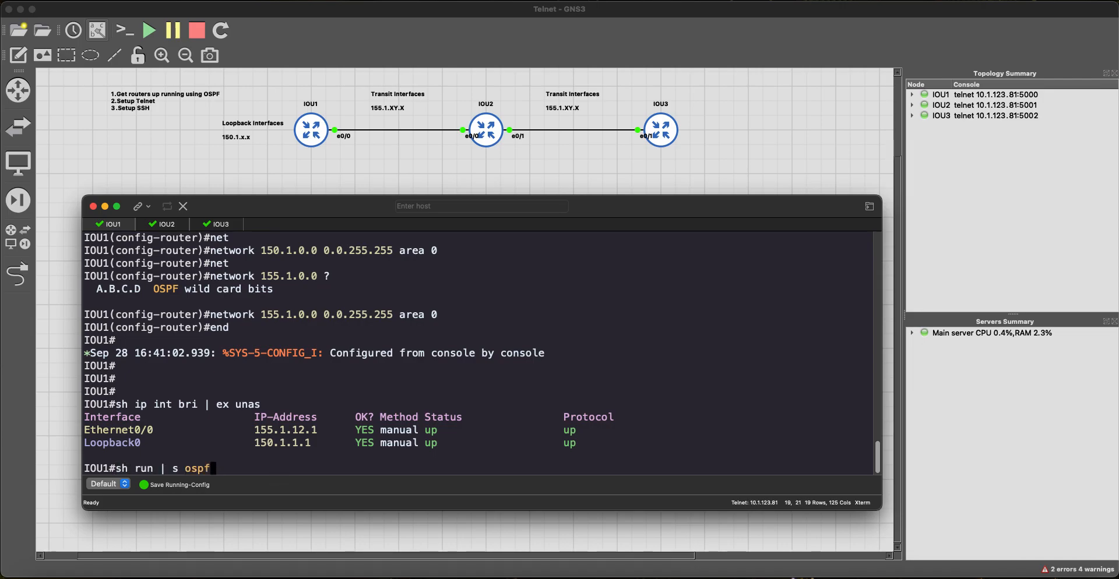
pyautogui.press('Return')
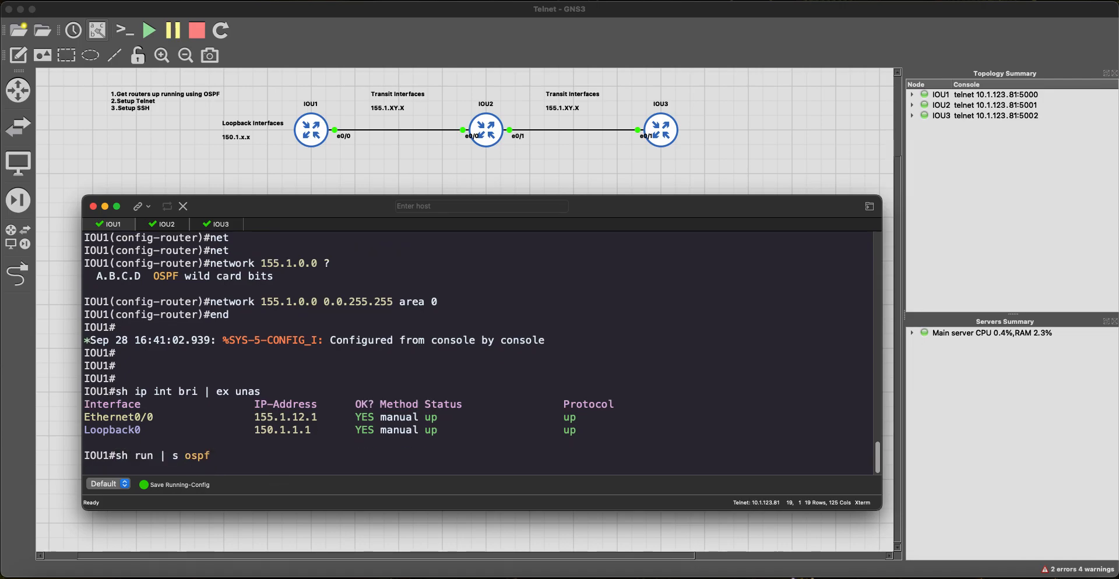
pyautogui.moveTo(331, 460); pyautogui.dragTo(55, 430)
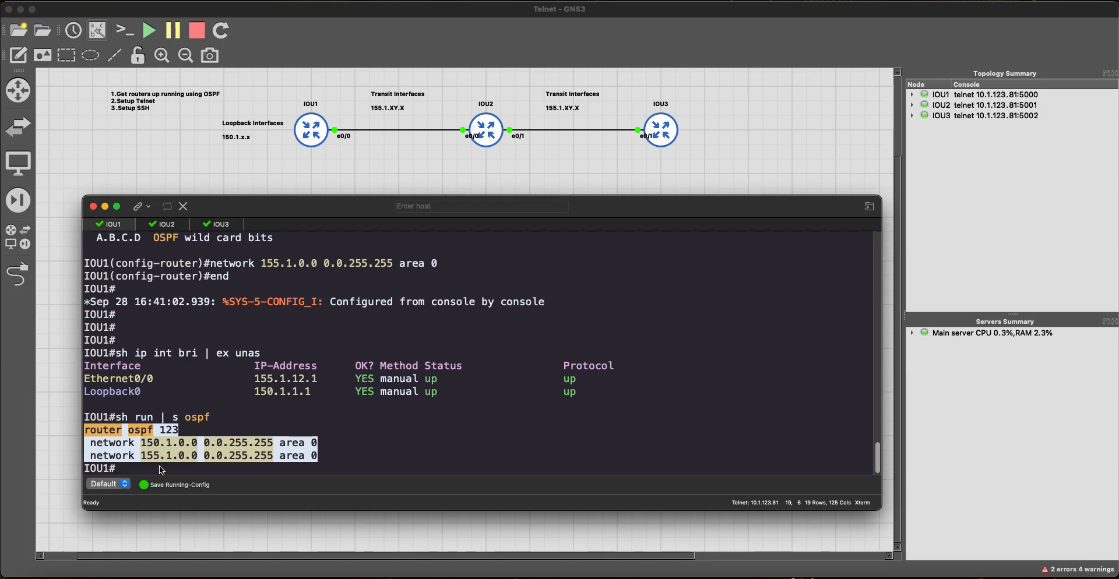
# Step: On IOU2, enter configuration mode and bring Ethernet0/0 up with 155.1.12.2 255.255.255.0
pyautogui.click(166, 225)
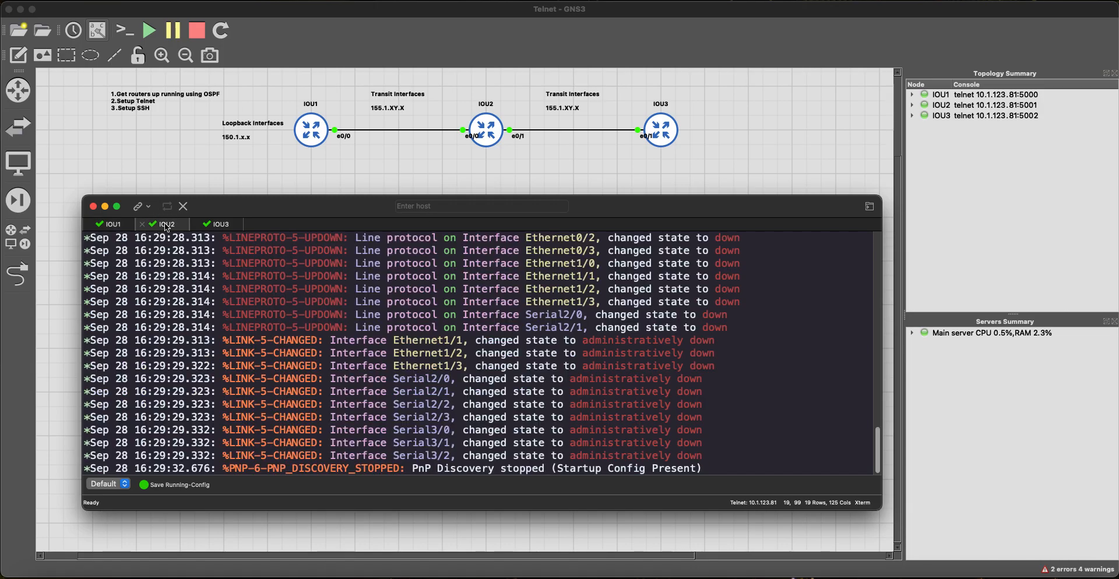
pyautogui.press('Return')
pyautogui.press('Return')
pyautogui.press('Return')
pyautogui.press('Return')
pyautogui.write('config t')
pyautogui.press('Return')
pyautogui.write('router o')
pyautogui.press('BackSpace')
pyautogui.press('BackSpace')
pyautogui.press('BackSpace')
pyautogui.press('BackSpace')
pyautogui.press('BackSpace')
pyautogui.press('BackSpace')
pyautogui.press('BackSpace')
pyautogui.press('BackSpace')
pyautogui.write('int e 0/0')
pyautogui.press('Return')
pyautogui.write('ip add')
pyautogui.press('Tab')
pyautogui.write('155.1.12.2 255.255.255.0')
pyautogui.press('Return')
pyautogui.write('jno')
pyautogui.press('BackSpace')
pyautogui.press('BackSpace')
pyautogui.press('BackSpace')
pyautogui.write('no sh')
pyautogui.press('Tab')
pyautogui.press('Return')
# Step: Bring IOU2's Ethernet0/1 up with 155.1.23.2 255.255.255.0
pyautogui.write('int e 0/1')
pyautogui.press('Return')
pyautogui.write('ip add')
pyautogui.press('Tab')
pyautogui.write('155.1.')
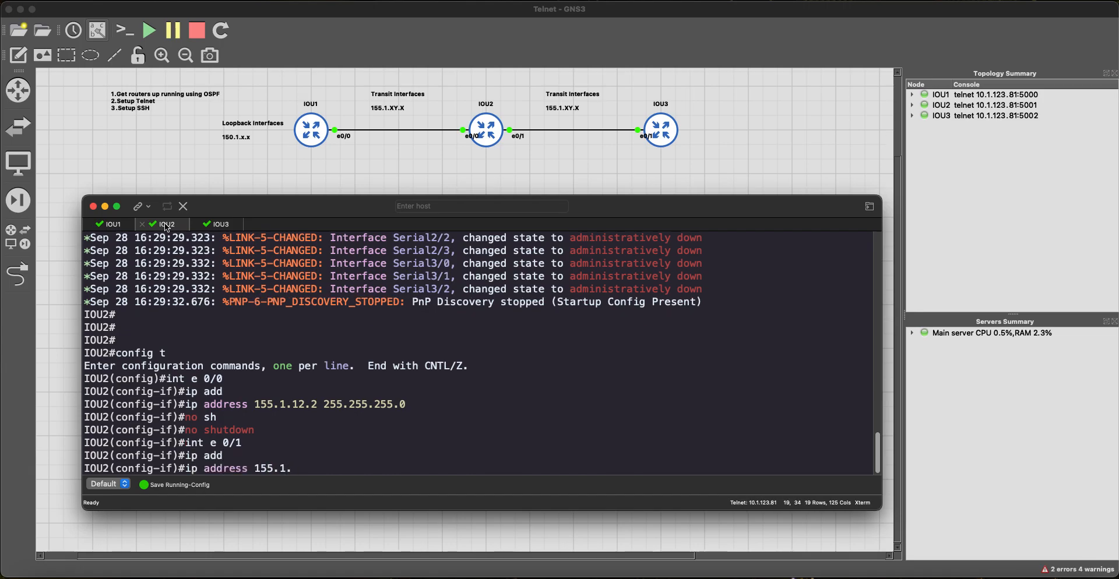
pyautogui.write('23.2 255.255.255.0')
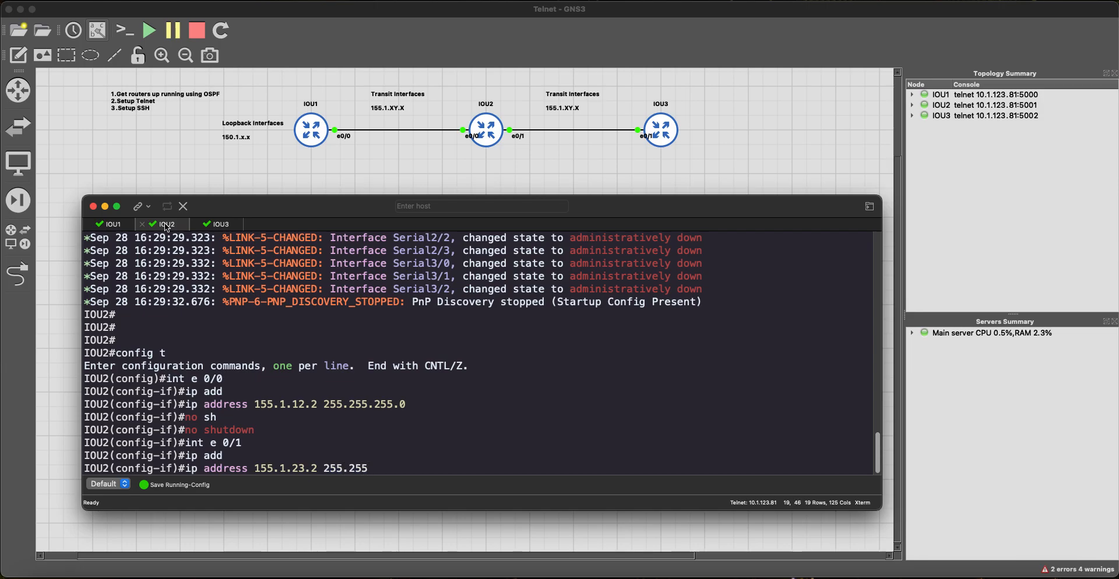
pyautogui.press('Return')
pyautogui.write('no sh')
pyautogui.press('Tab')
pyautogui.press('Return')
# Step: Assign IOU2's Loopback0 150.1.2.2 255.255.255.255 and leave configuration mode
pyautogui.write('int lo0')
pyautogui.press('Return')
pyautogui.write('ip add')
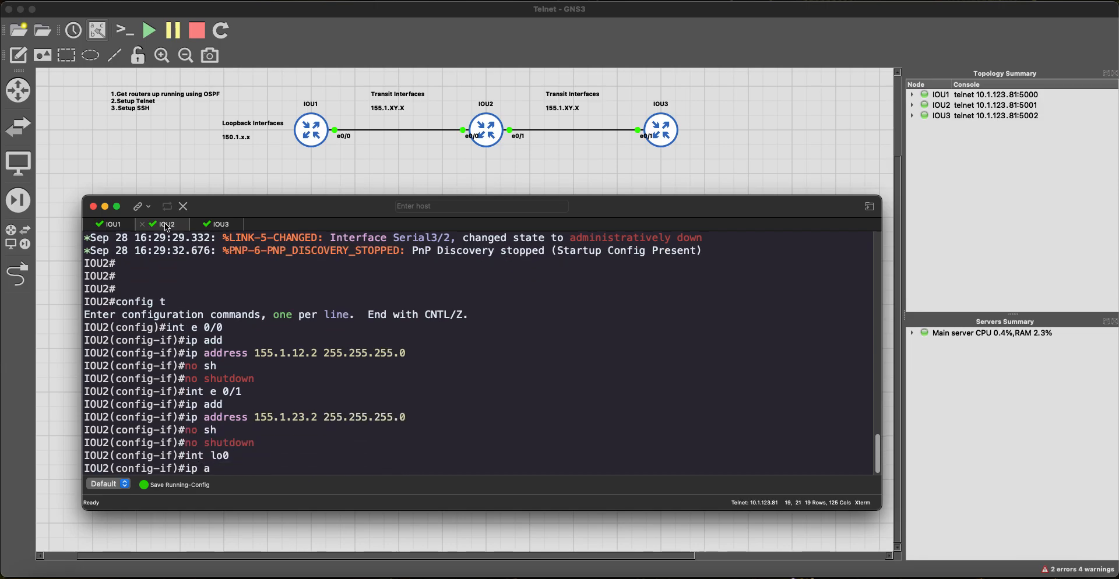
pyautogui.press('Tab')
pyautogui.write('150.1.2')
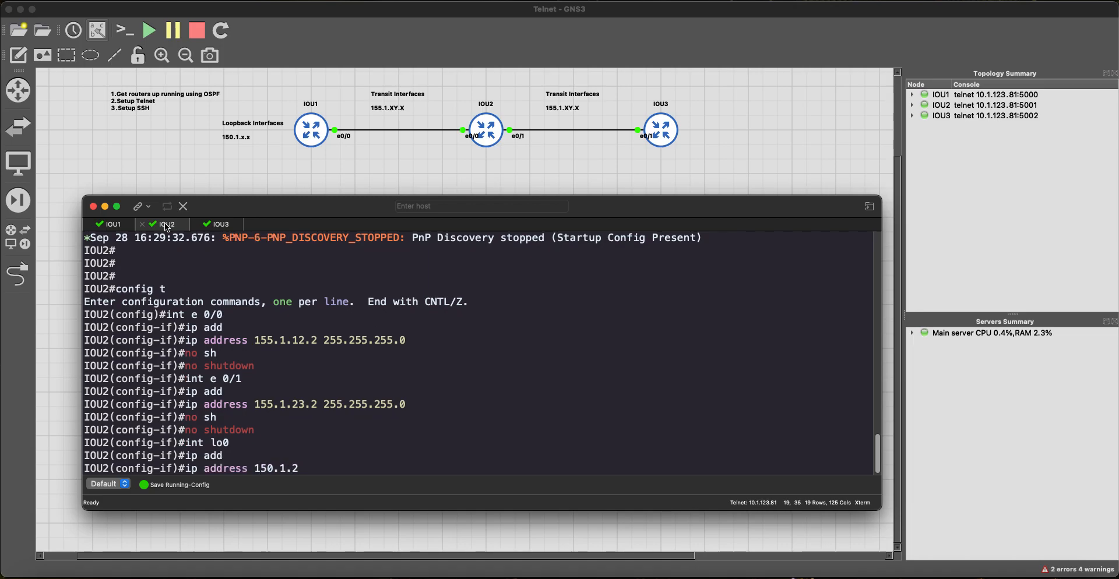
pyautogui.write('.2 255.255')
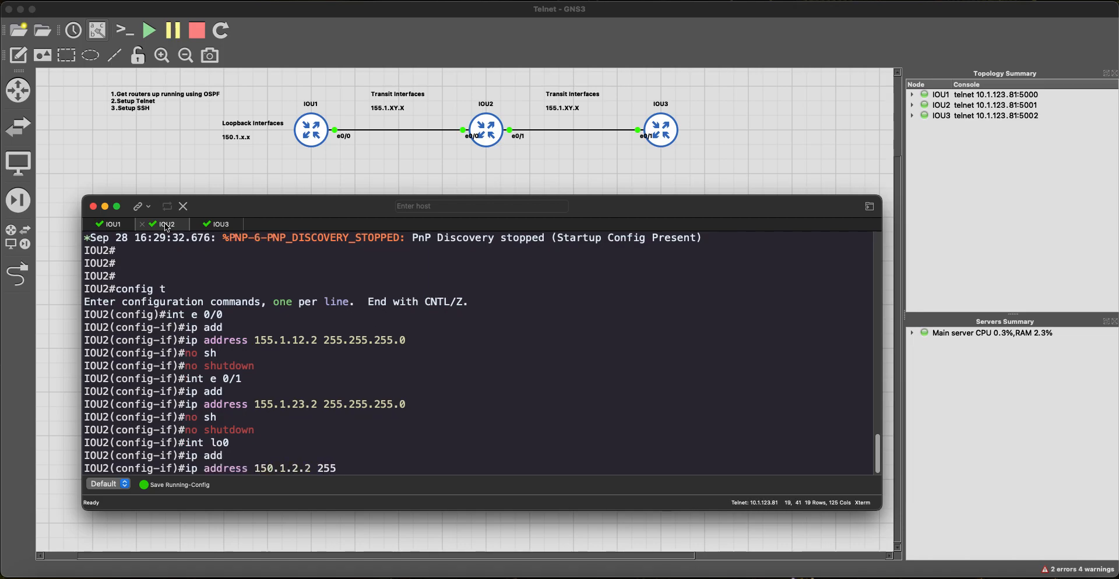
pyautogui.press('BackSpace')
pyautogui.press('BackSpace')
pyautogui.press('BackSpace')
pyautogui.press('BackSpace')
pyautogui.write('.255.255.255')
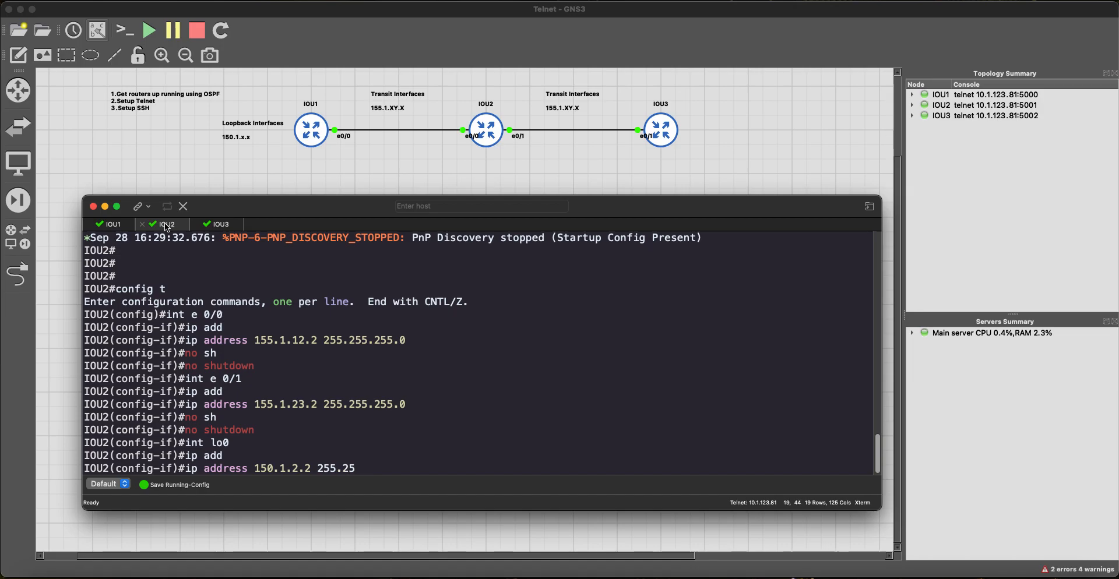
pyautogui.press('Return')
pyautogui.write('end')
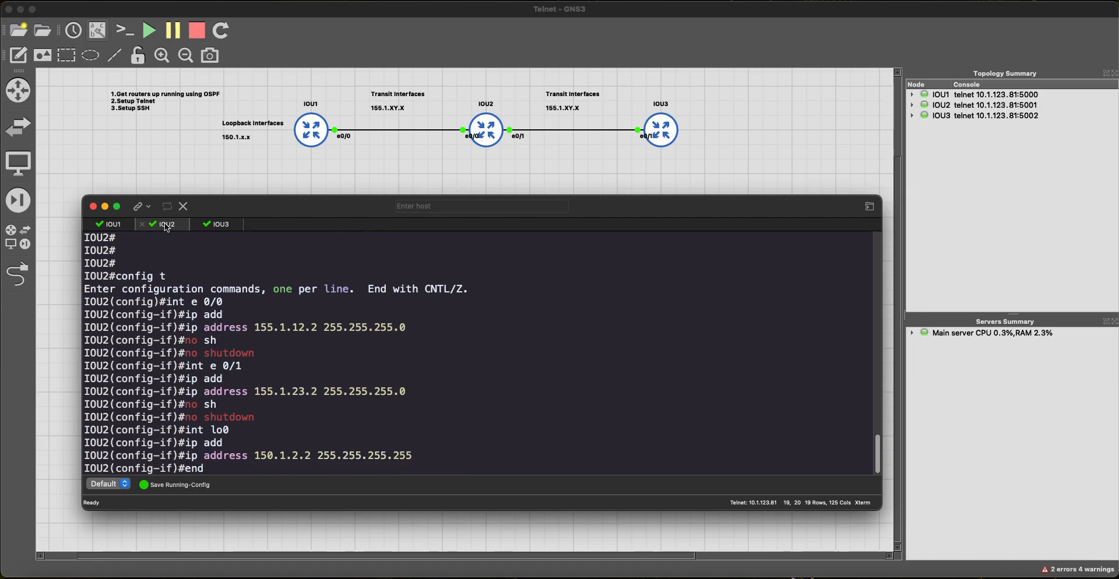
pyautogui.press('Return')
# Step: Re-enter configuration mode on IOU2 and attempt to paste IOU1's OSPF config, cancelling the multi-line paste
pyautogui.write('config t')
pyautogui.press('Return')
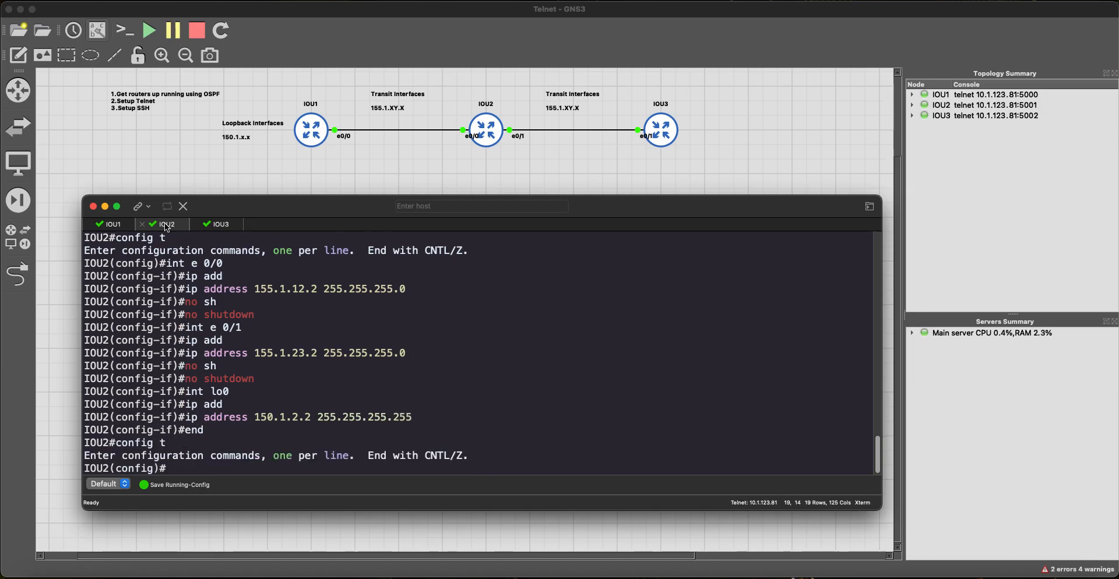
pyautogui.press('super+v')
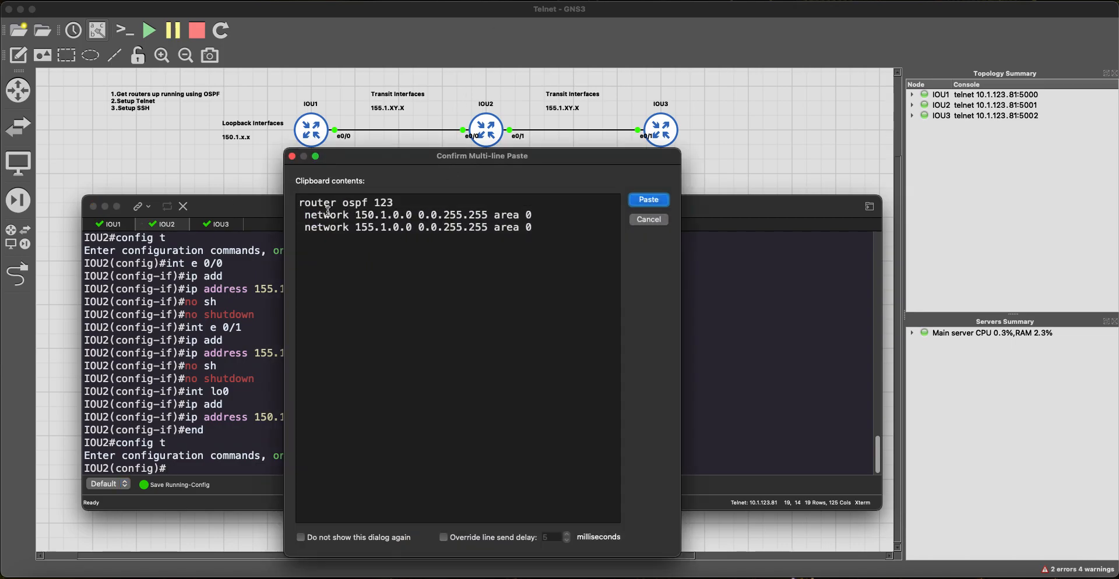
pyautogui.click(661, 224)
# Step: From IOU1's console, ping IOU2's Ethernet0/0 at 155.1.12.2
pyautogui.click(118, 226)
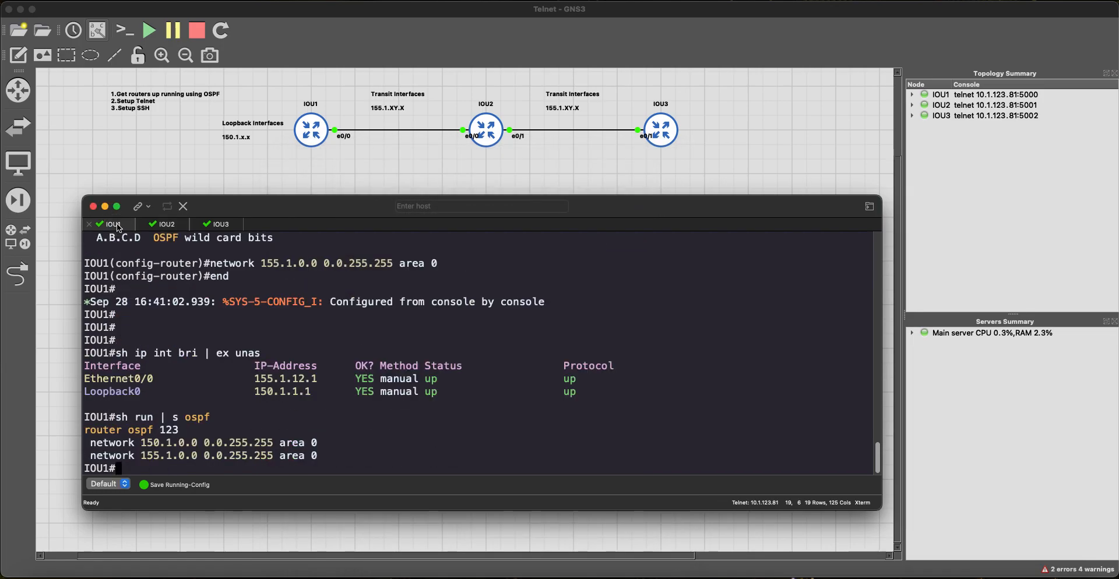
pyautogui.press('Return')
pyautogui.press('Return')
pyautogui.press('Return')
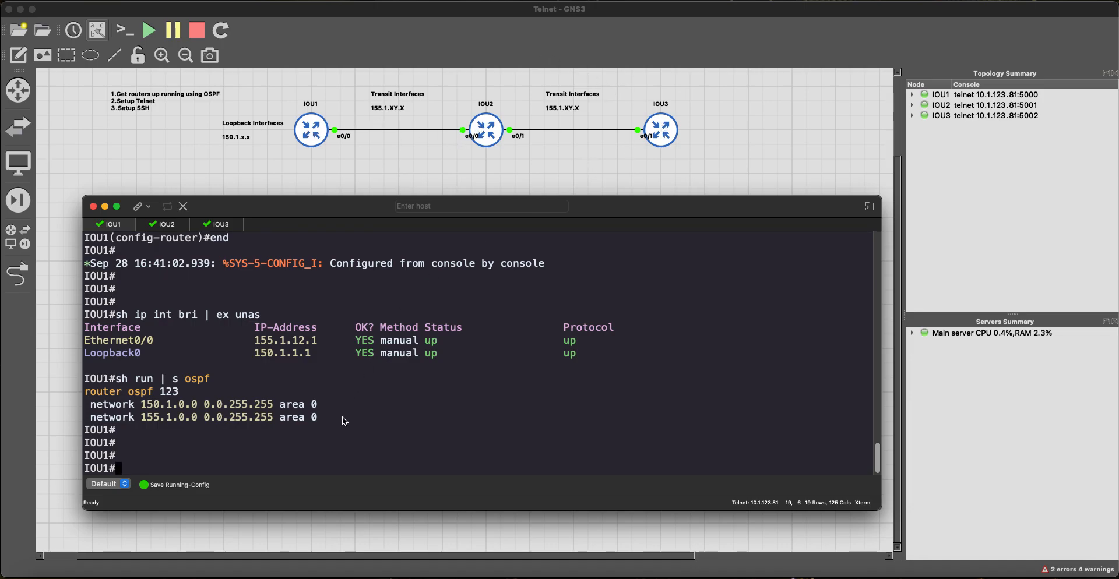
pyautogui.press('Return')
pyautogui.press('Return')
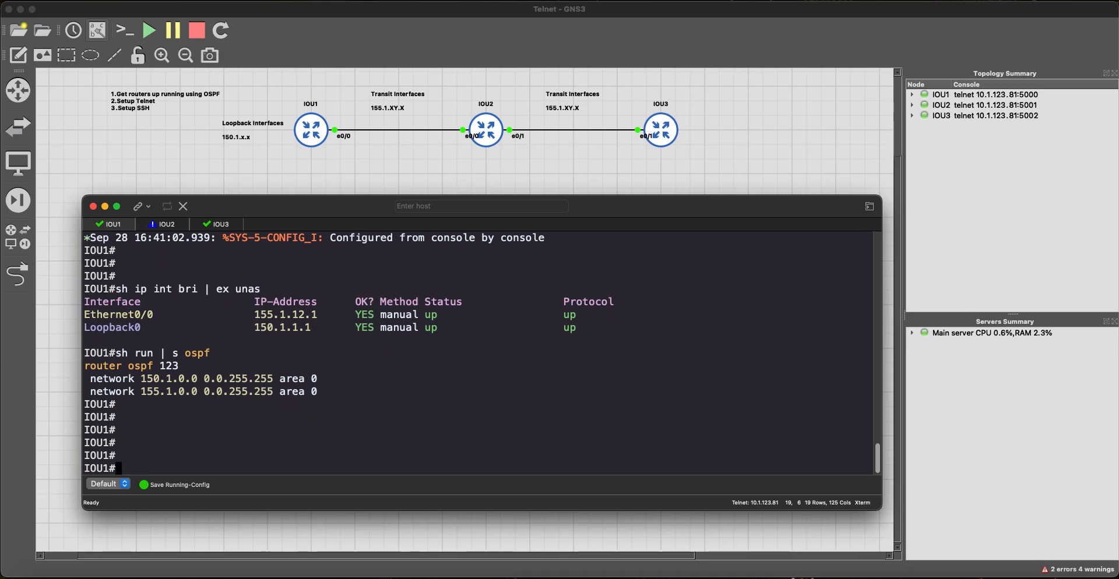
pyautogui.write('n')
pyautogui.press('Tab')
pyautogui.write('155.1.12.2')
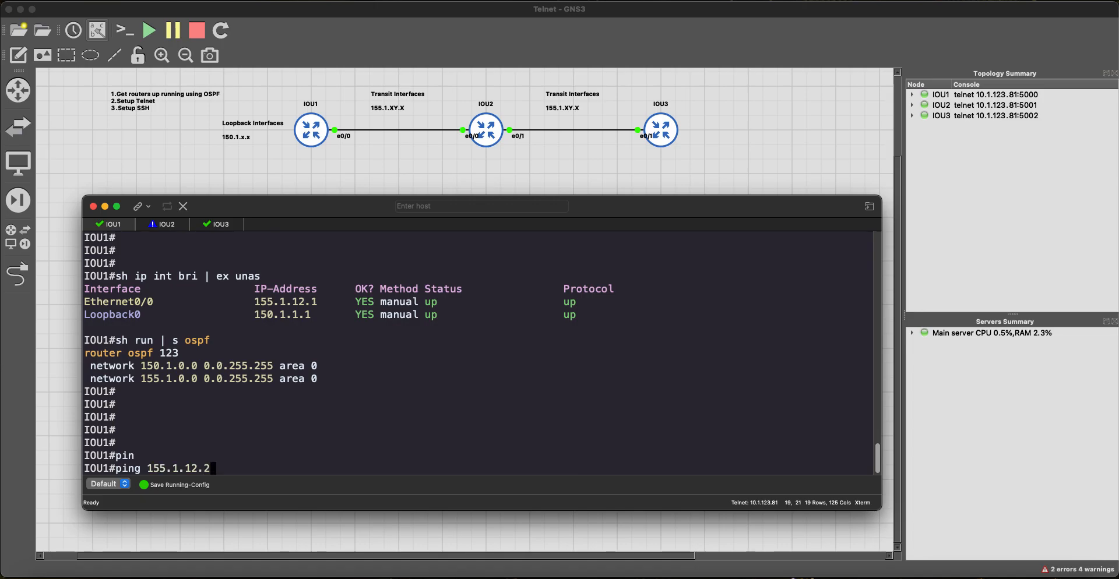
pyautogui.press('Return')
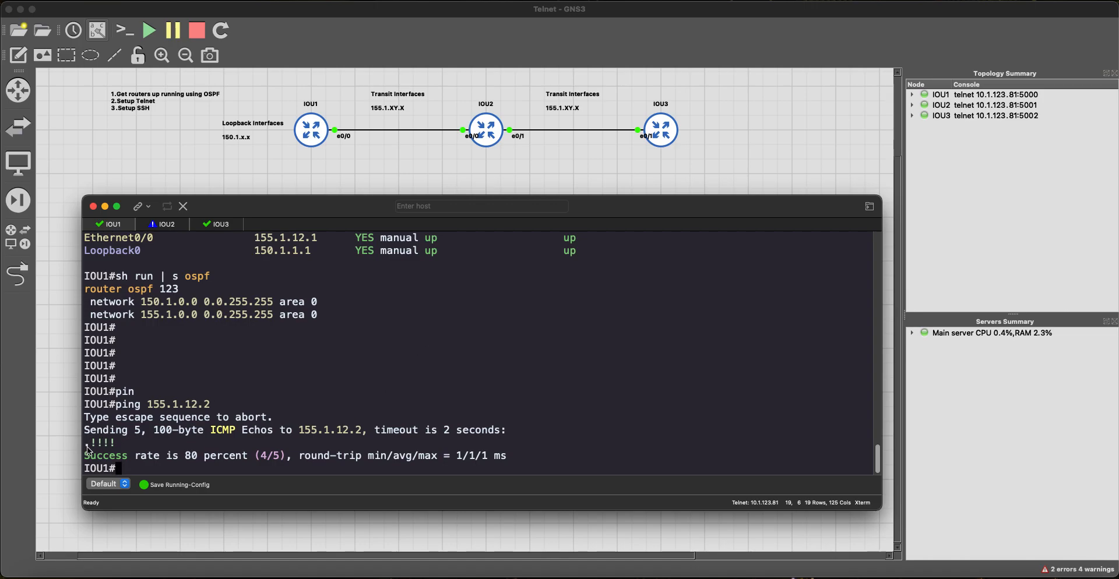
# Step: Start a packet capture on the IOU1–IOU2 link
pyautogui.rightClick(390, 130)
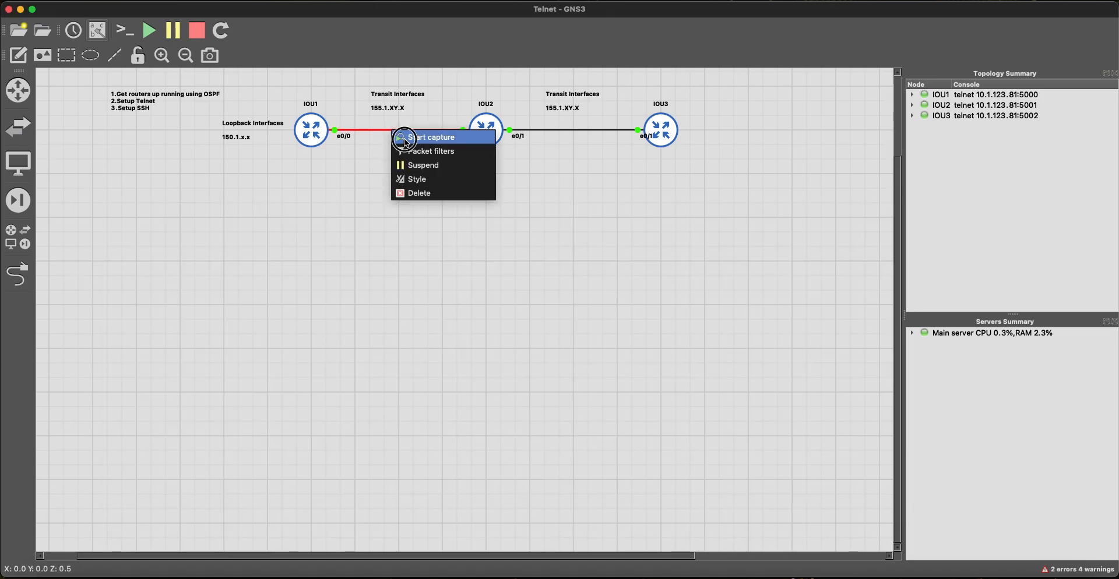
pyautogui.click(427, 138)
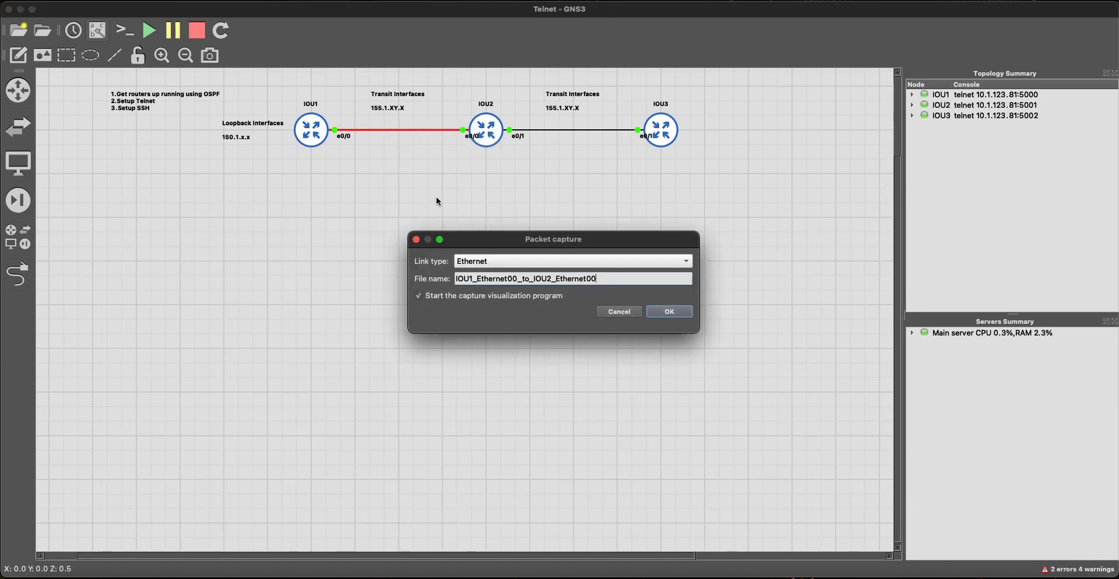
pyautogui.press('Return')
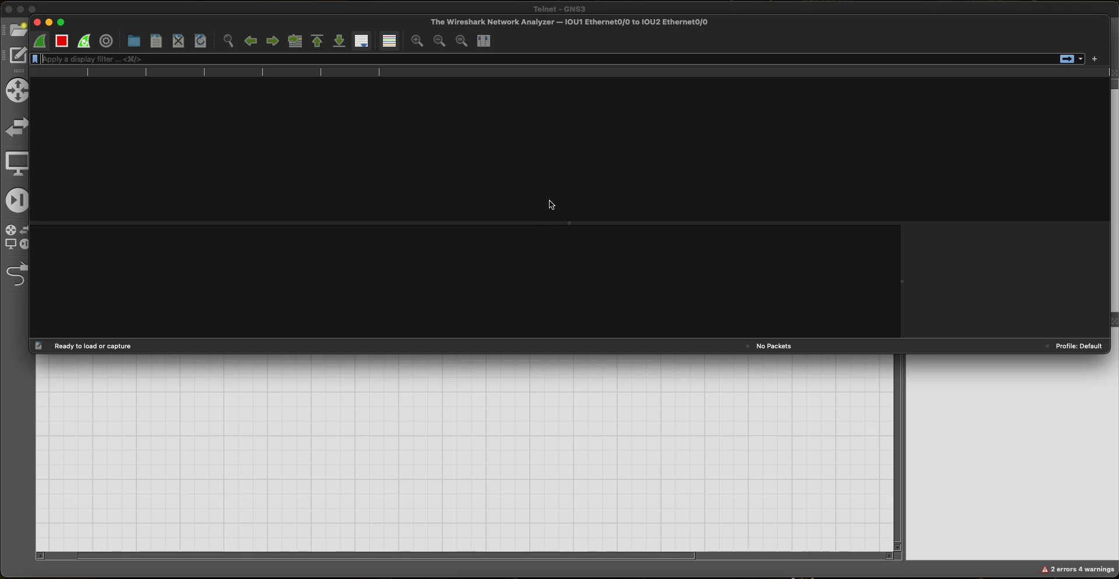
# Step: Return to GNS3 and quit Wireshark with 'Stop and Quit without Saving'
pyautogui.click(625, 418)
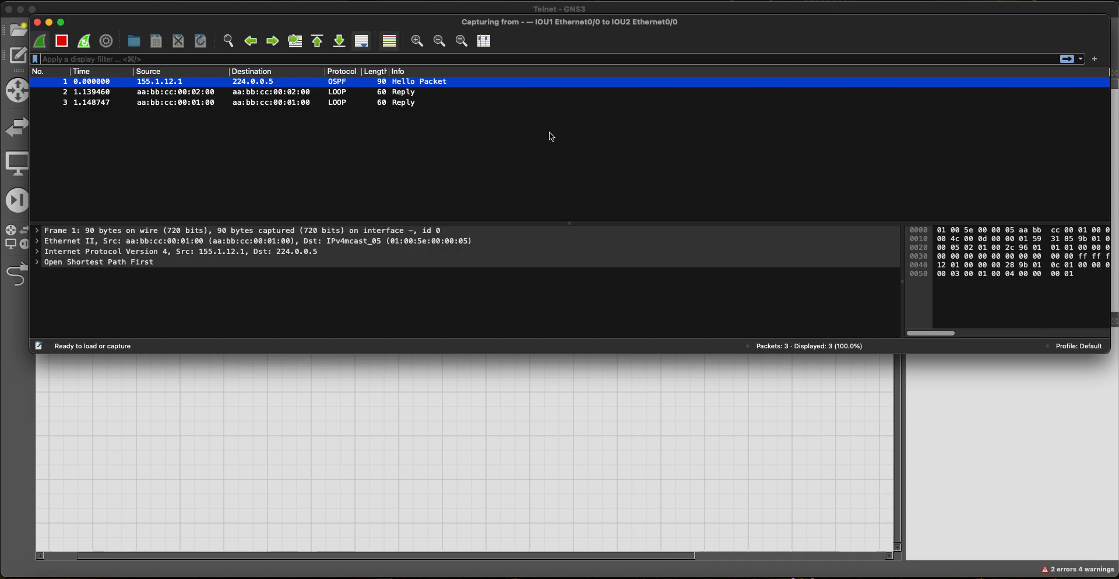
pyautogui.click(36, 22)
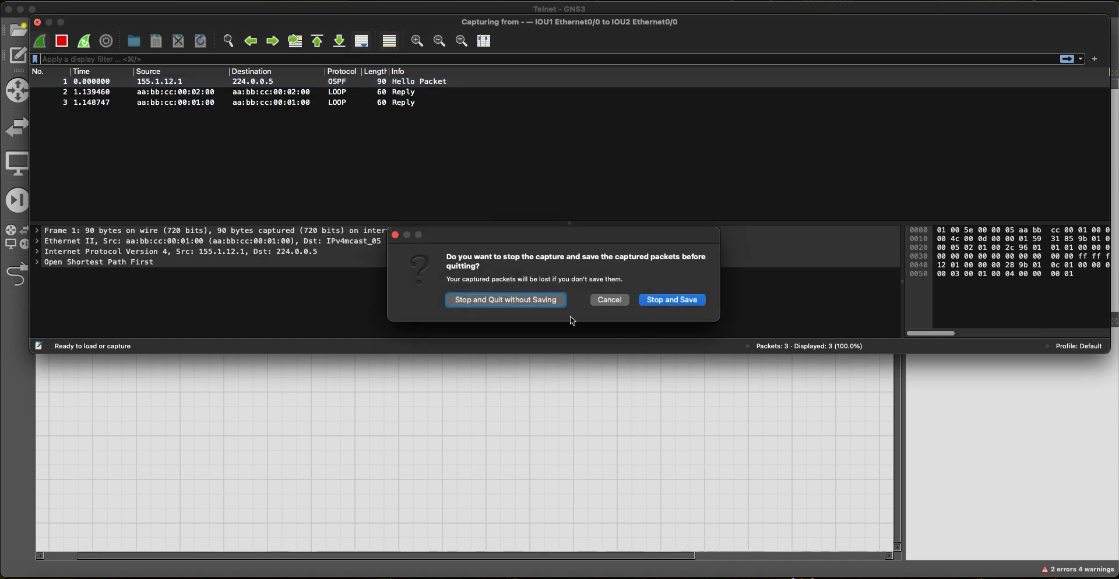
pyautogui.click(542, 300)
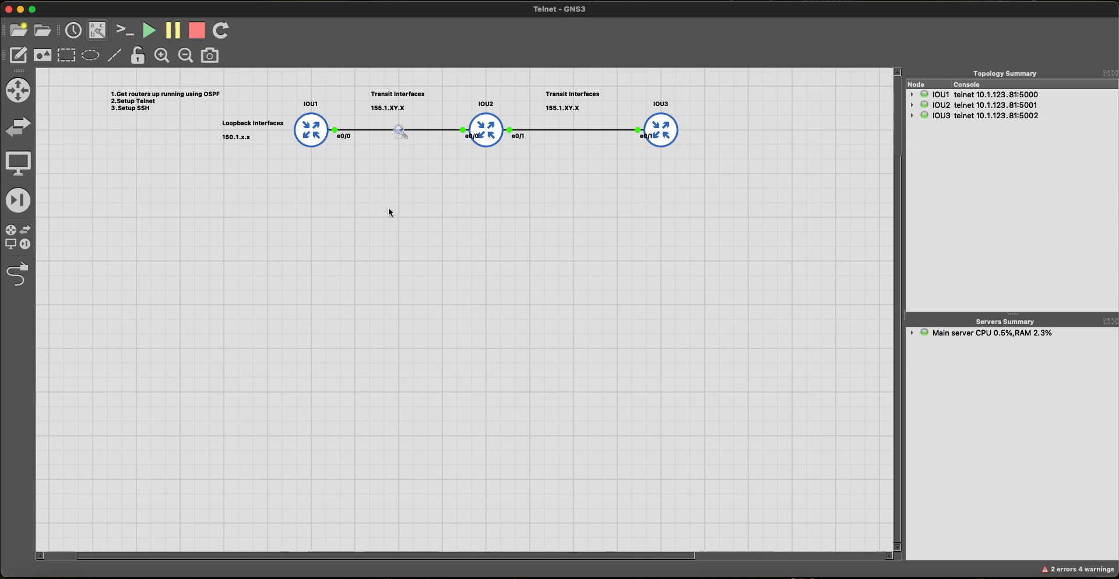
# Step: Stop capturing on the IOU1–IOU2 link
pyautogui.press('super+Tab')
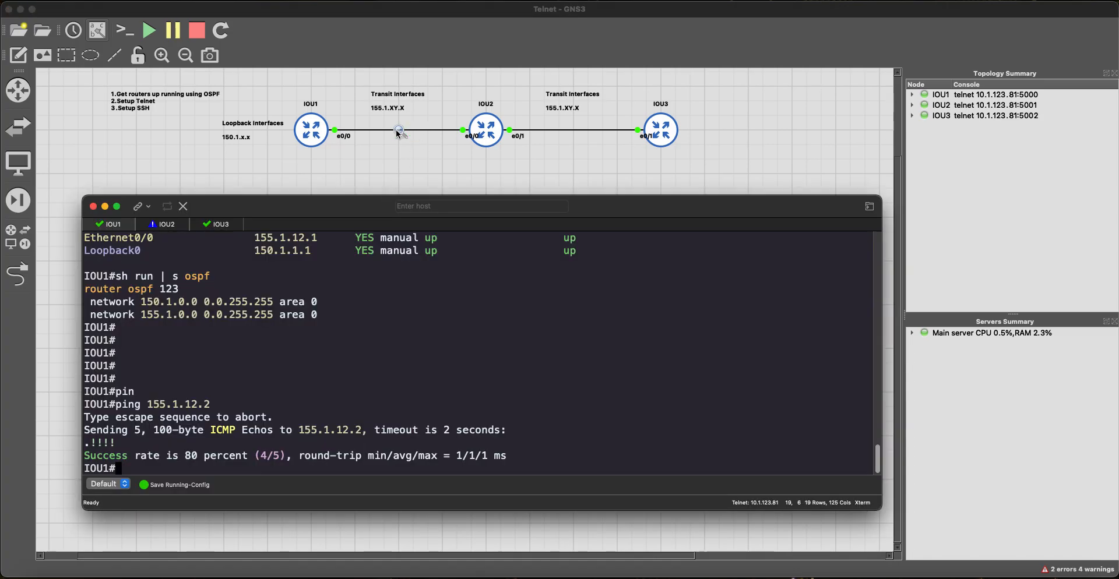
pyautogui.rightClick(395, 134)
pyautogui.press('Escape')
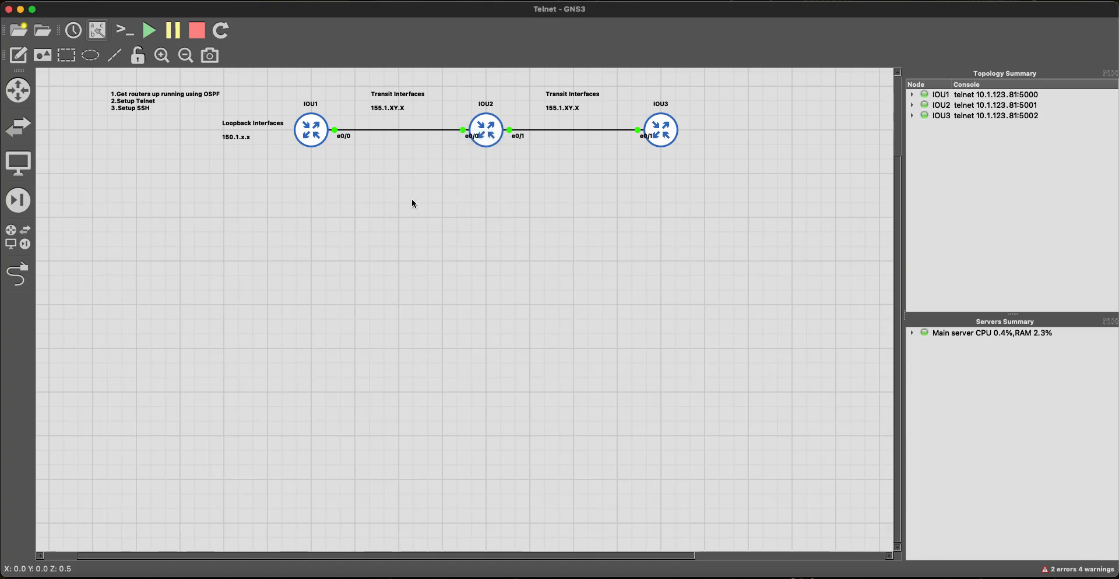
# Step: Ping 155.1.23.3 from IOU1, which fails with 0/5 replies
pyautogui.press('super+Tab')
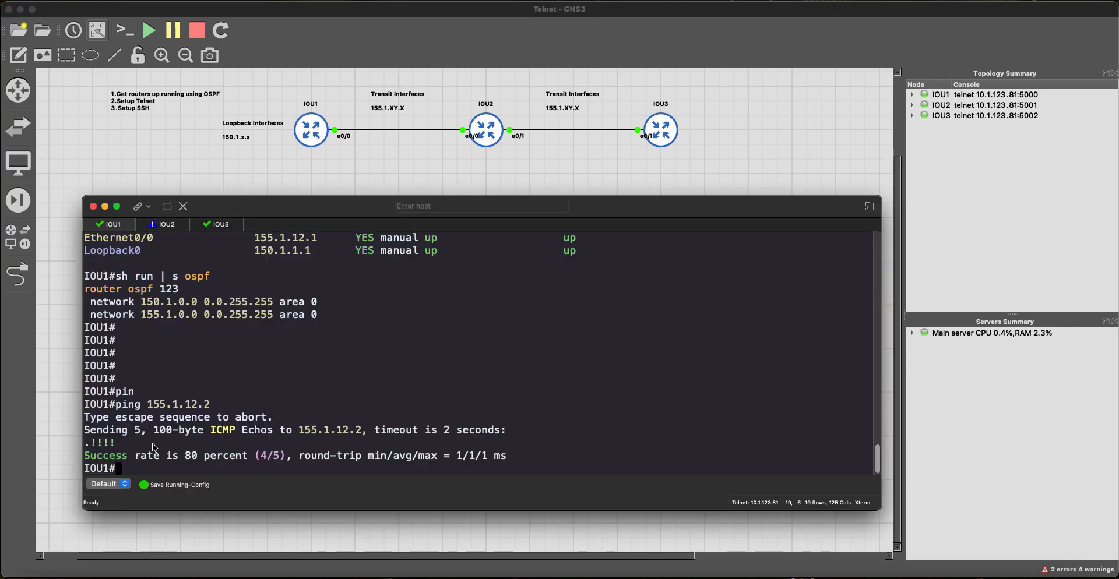
pyautogui.write('ping 155.1.23.3')
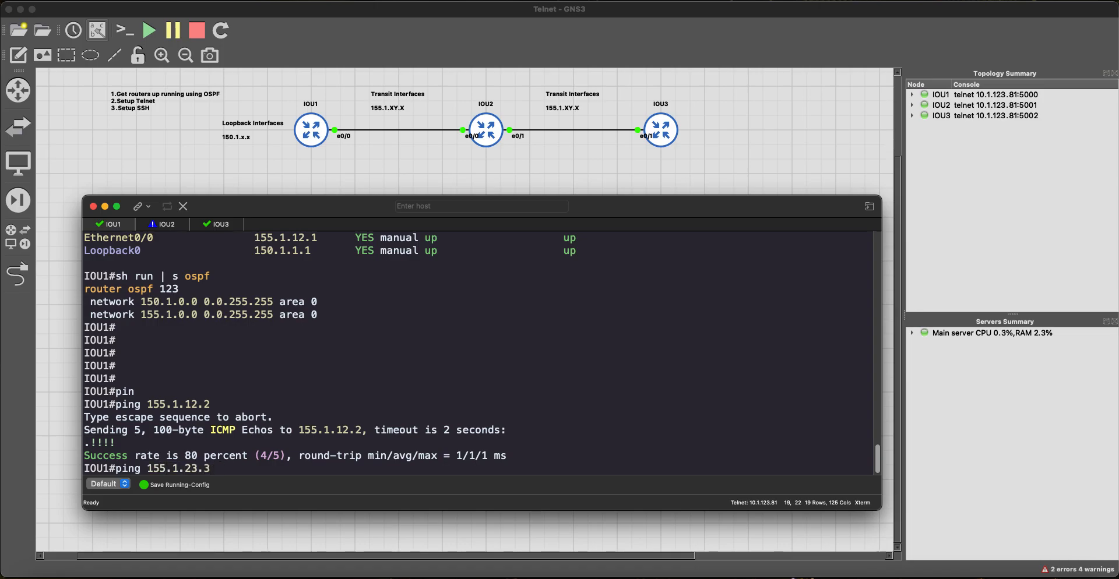
pyautogui.press('Return')
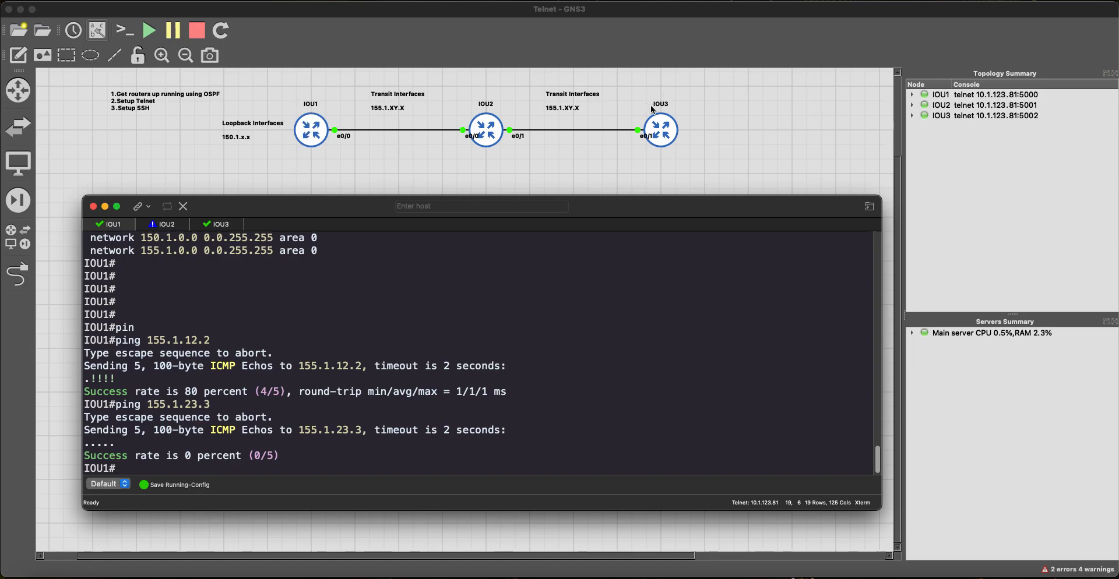
# Step: Switch to the IOU3 console and start a capture on the IOU2–IOU3 link
pyautogui.click(240, 225)
pyautogui.rightClick(394, 134)
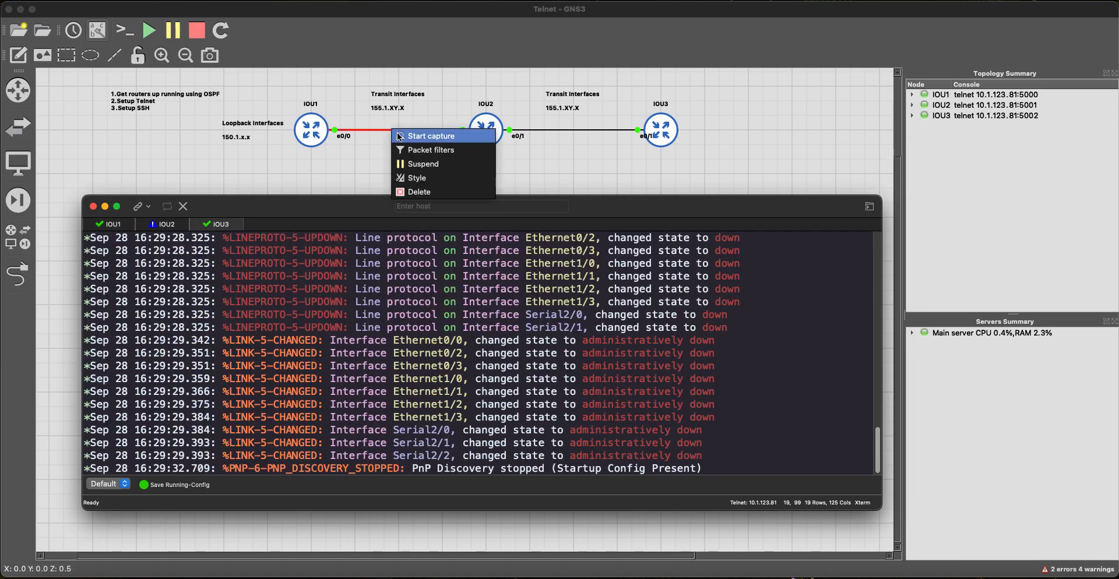
pyautogui.rightClick(589, 131)
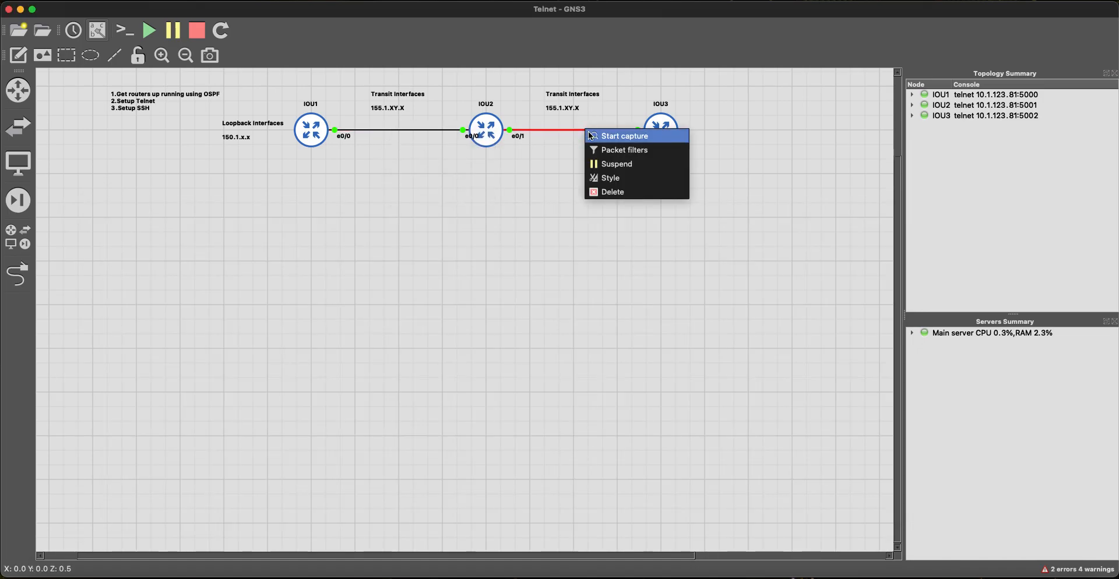
pyautogui.click(591, 137)
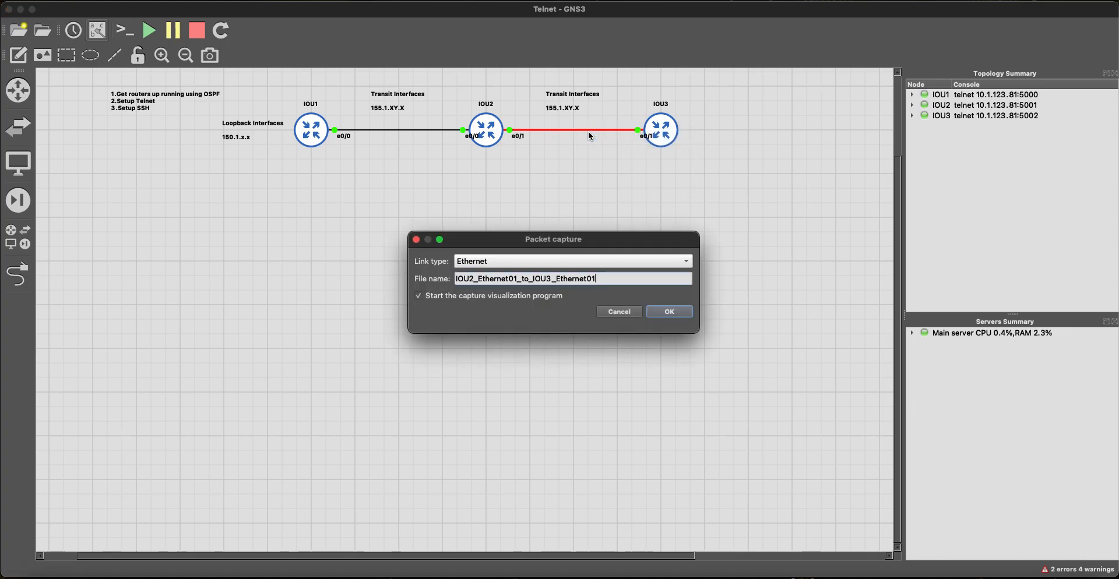
pyautogui.press('Return')
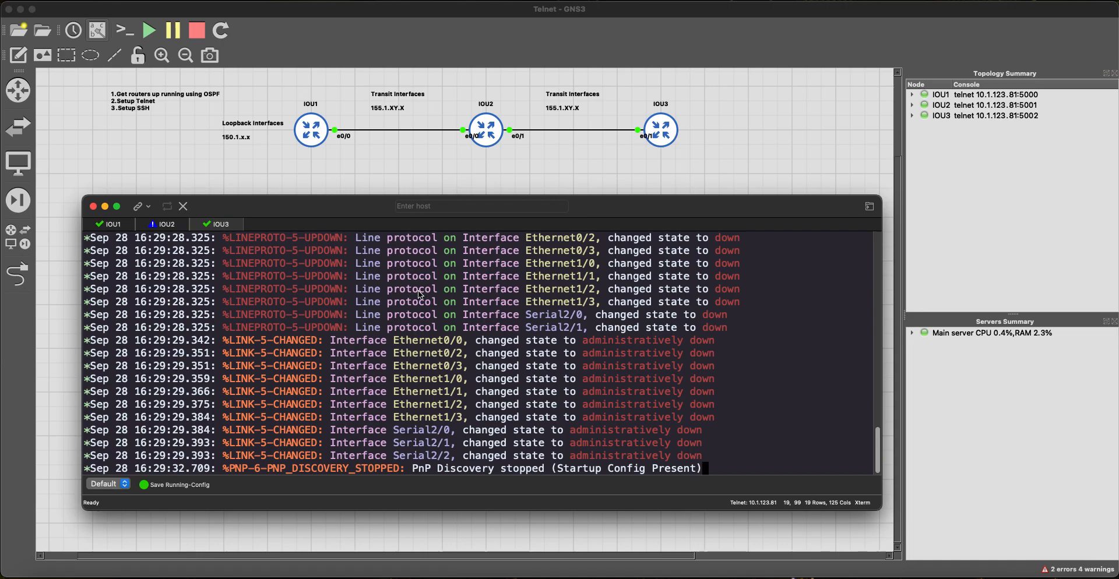
# Step: On IOU3, give Ethernet0/1 address 155.1.23.3 255.255.255.0 and enable it with no shutdown
pyautogui.press('Return')
pyautogui.press('Return')
pyautogui.press('Return')
pyautogui.write('confi')
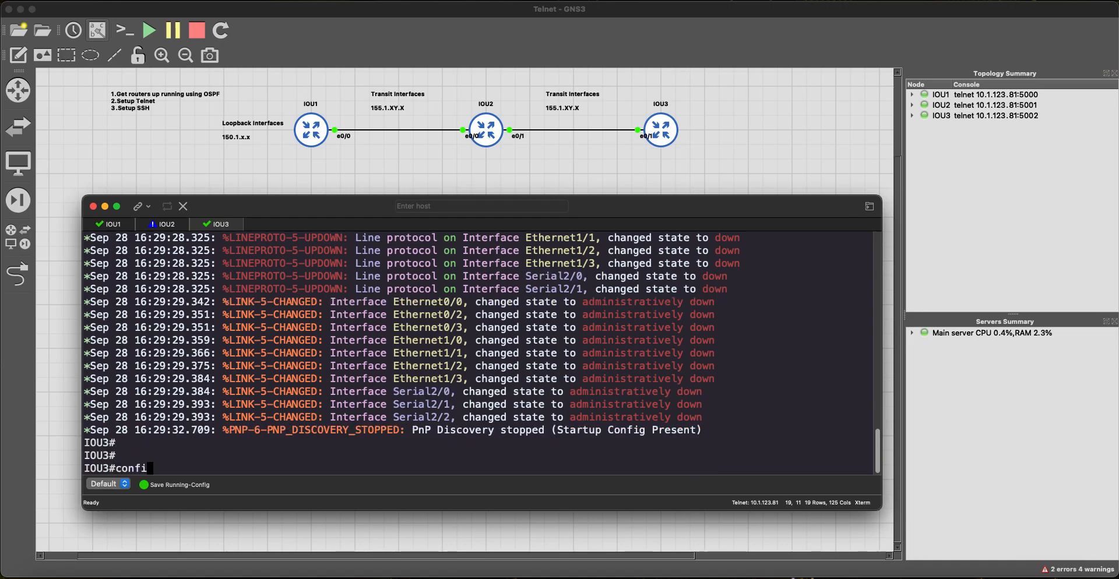
pyautogui.press('BackSpace')
pyautogui.press('BackSpace')
pyautogui.write('onfig t')
pyautogui.press('Return')
pyautogui.write('int')
pyautogui.press('Tab')
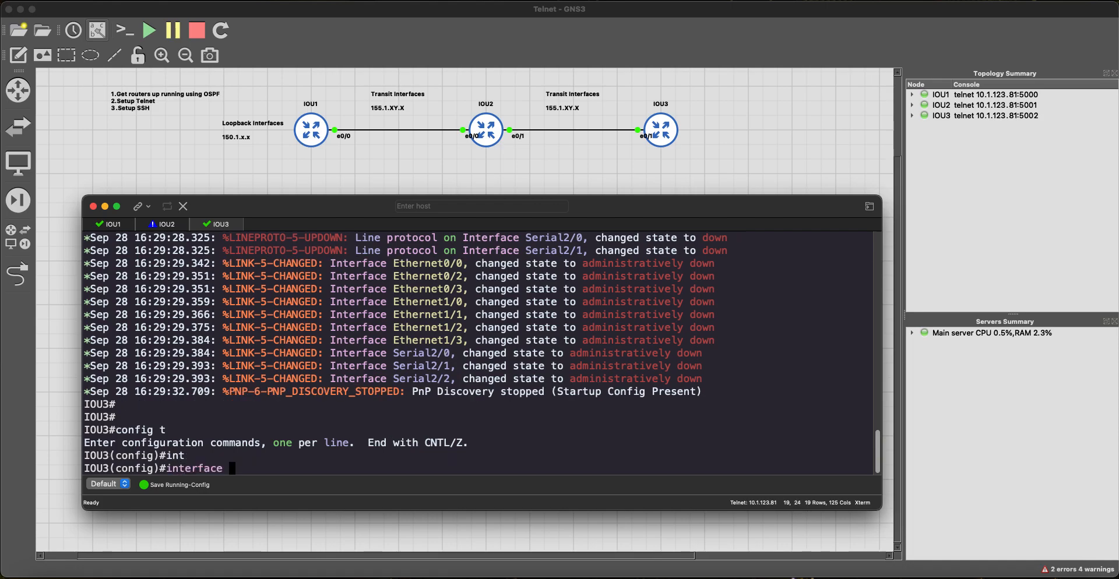
pyautogui.write('e 0/1')
pyautogui.press('Return')
pyautogui.write('ip add')
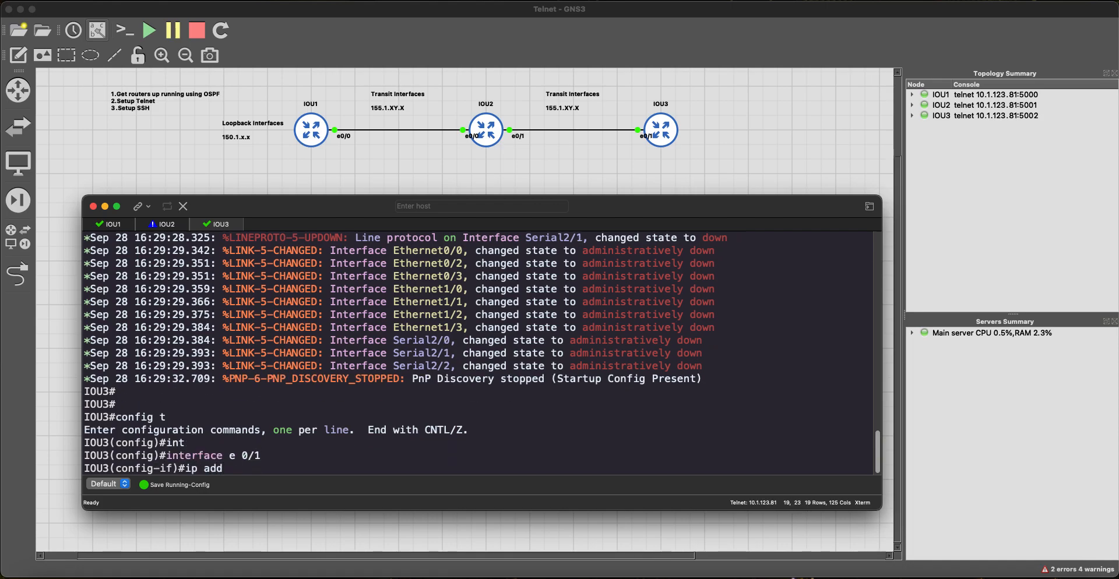
pyautogui.press('Tab')
pyautogui.write('155.1.')
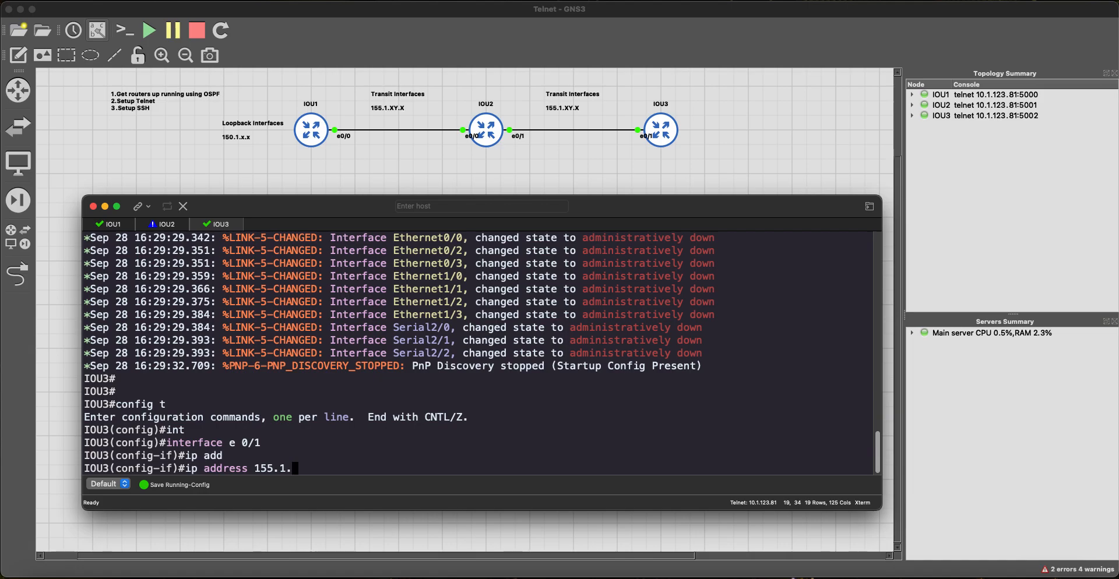
pyautogui.write('23.3 255.255.255.0')
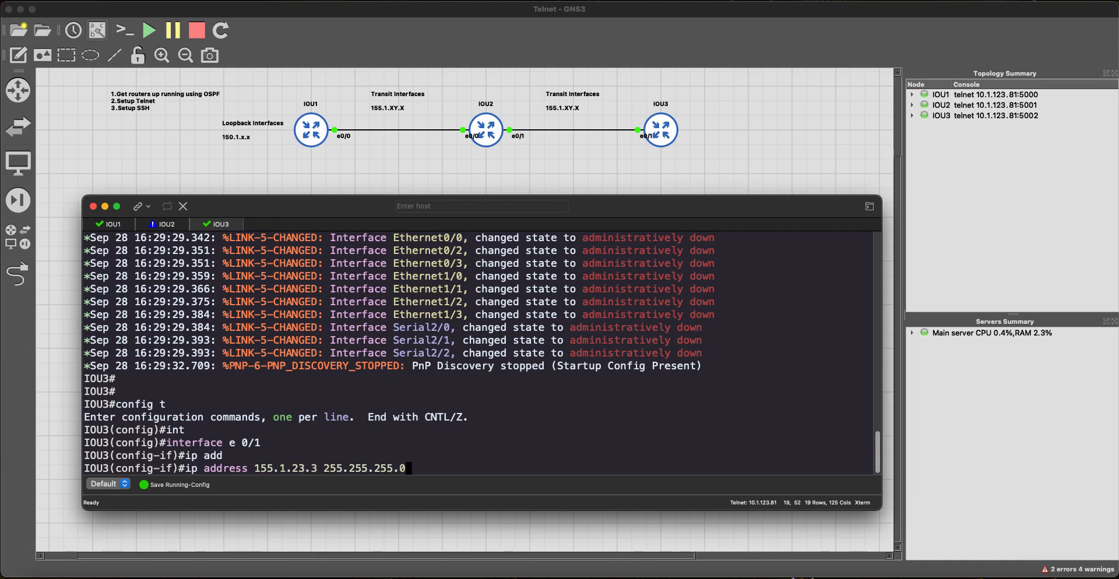
pyautogui.press('Return')
pyautogui.write('no shutdown')
pyautogui.press('Tab')
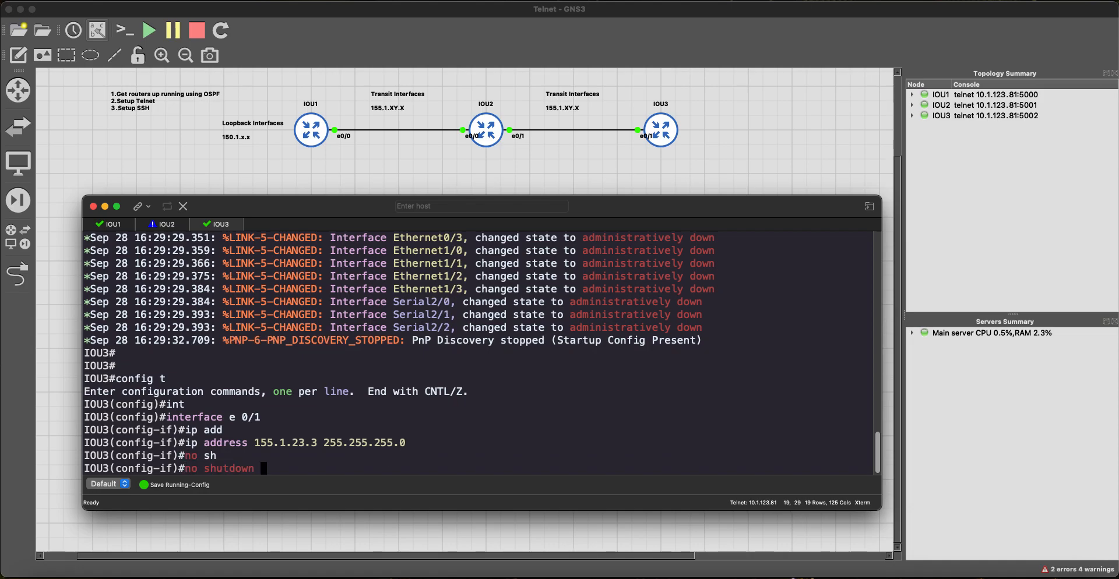
pyautogui.press('Return')
# Step: Give Loopback0 address 150.1.3.3 255.255.255.255, enable it, and exit configuration mode
pyautogui.write('int lo0')
pyautogui.press('Return')
pyautogui.write('ip add')
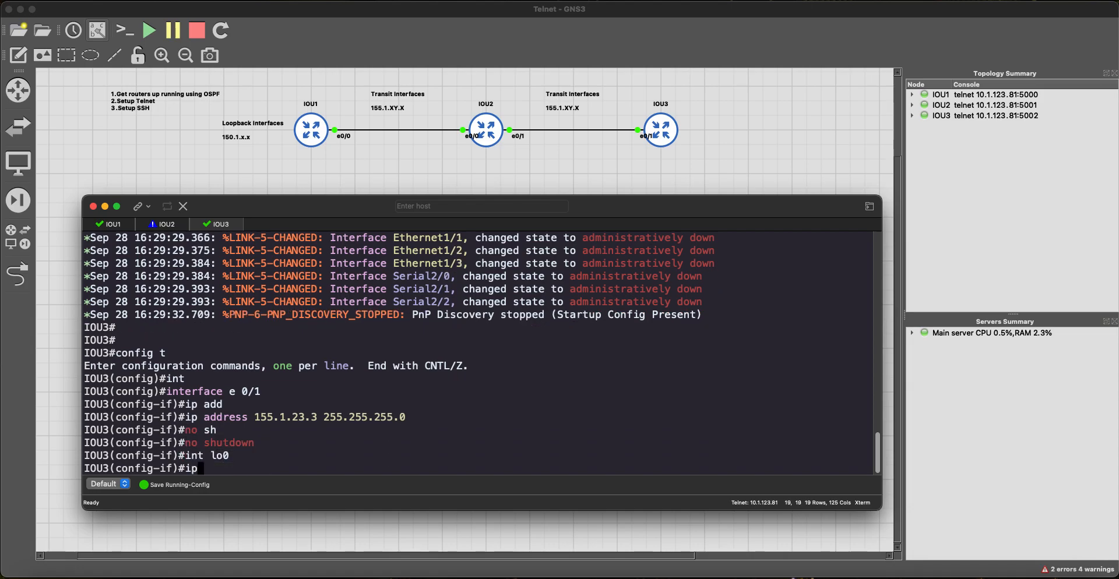
pyautogui.press('Tab')
pyautogui.write('150.1.')
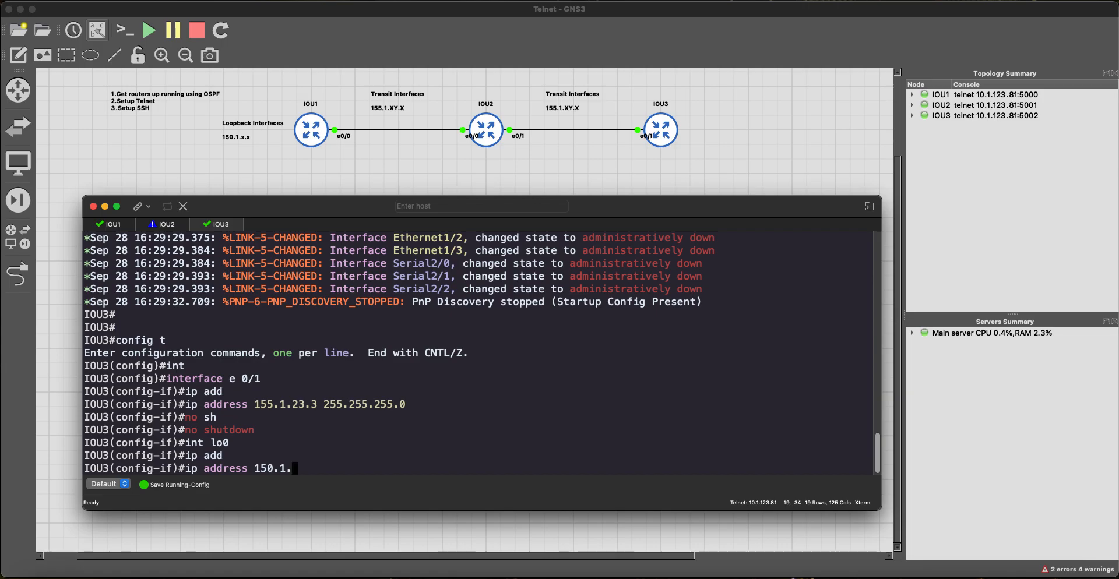
pyautogui.write('3.3 255.255.255.255')
pyautogui.press('Return')
pyautogui.write('no sh')
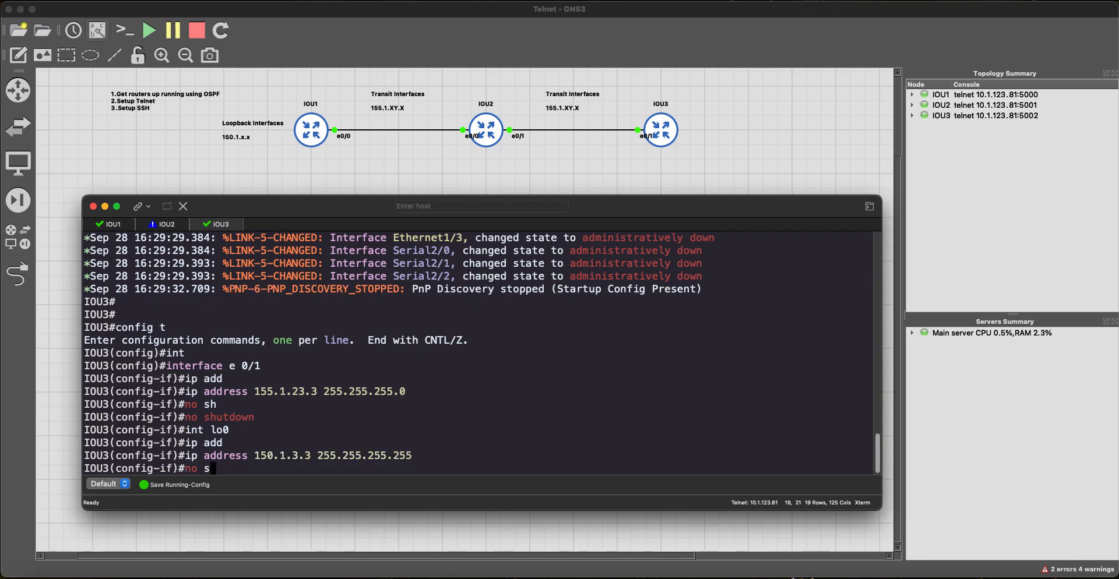
pyautogui.press('Tab')
pyautogui.press('Return')
pyautogui.write('end')
pyautogui.press('Return')
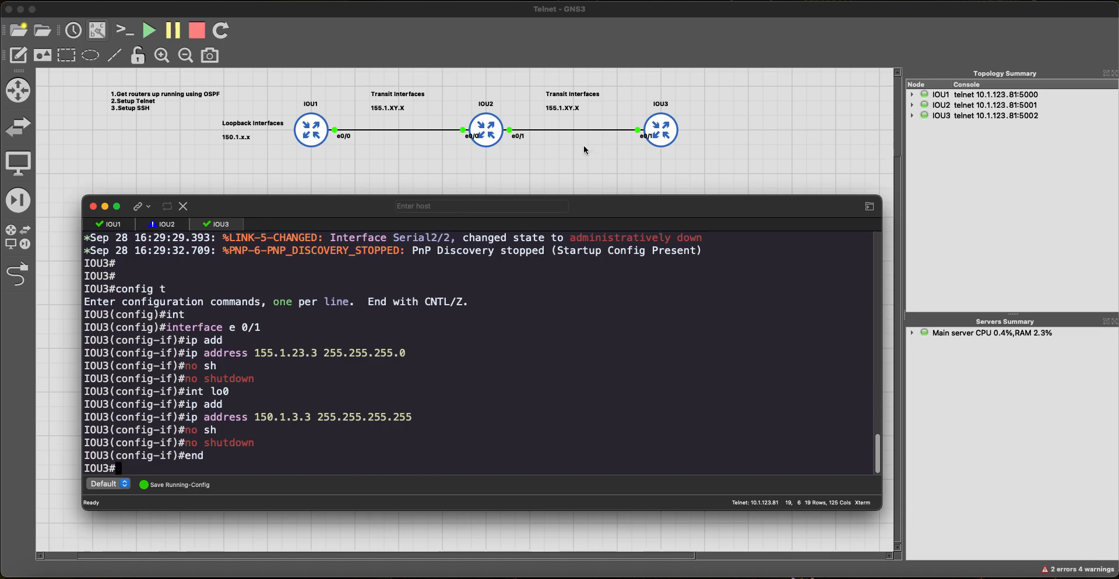
# Step: Enter the command ping 150.1.1.1 at a fresh IOU3 prompt
pyautogui.press('Return')
pyautogui.write('~')
pyautogui.press('BackSpace')
pyautogui.write('ping ')
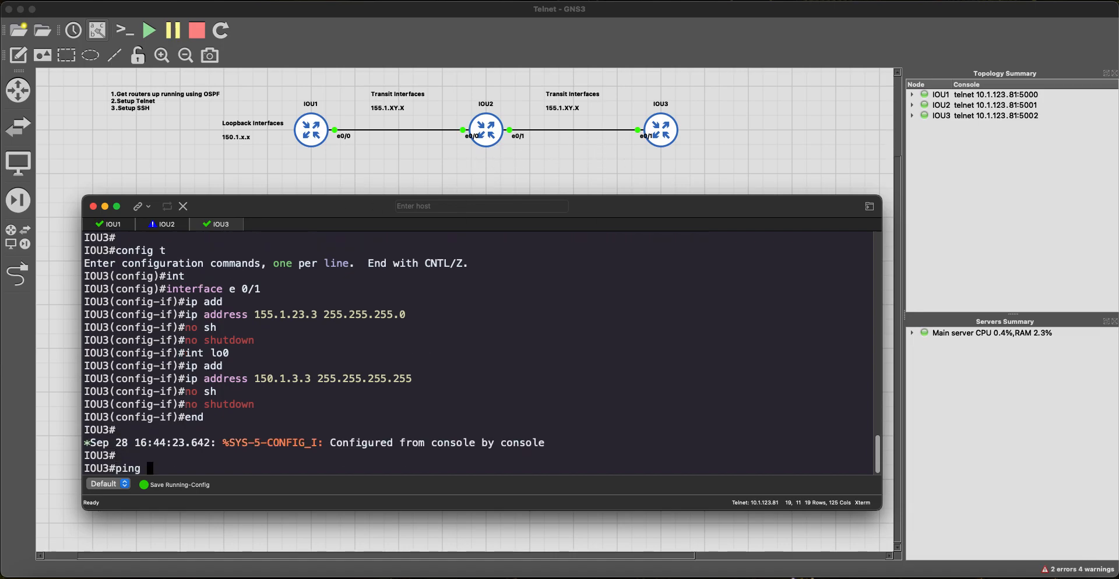
pyautogui.write('150.1.1.1')
# Step: Start a Wireshark capture on the IOU2–IOU3 link
pyautogui.rightClick(578, 133)
pyautogui.click(586, 138)
pyautogui.click(677, 309)
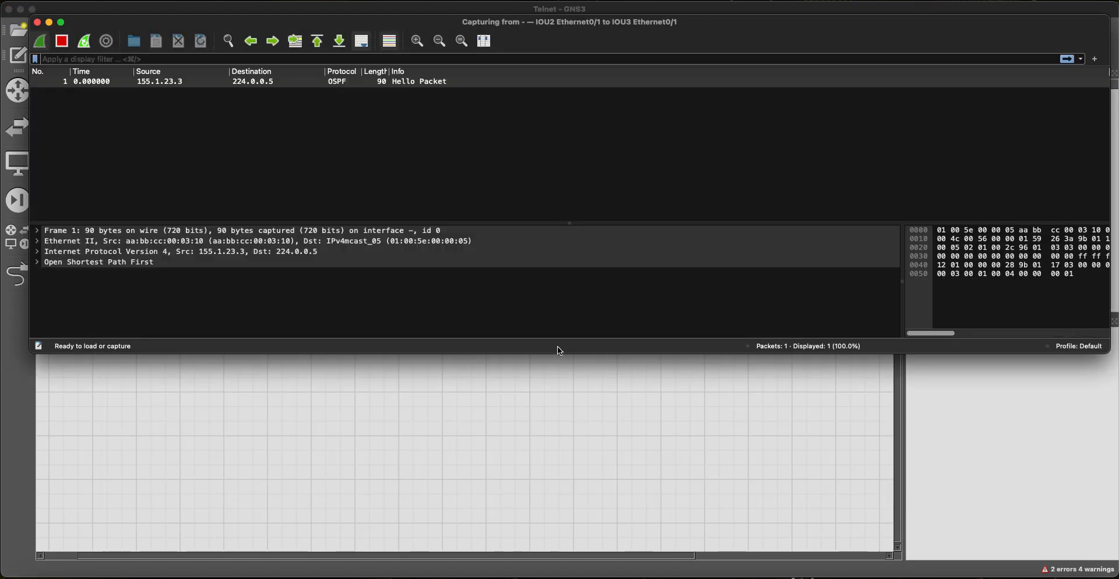
# Step: Run the ping to 150.1.1.1 from IOU3, which fails at 0/5
pyautogui.press('super+Tab')
pyautogui.press('super+Tab')
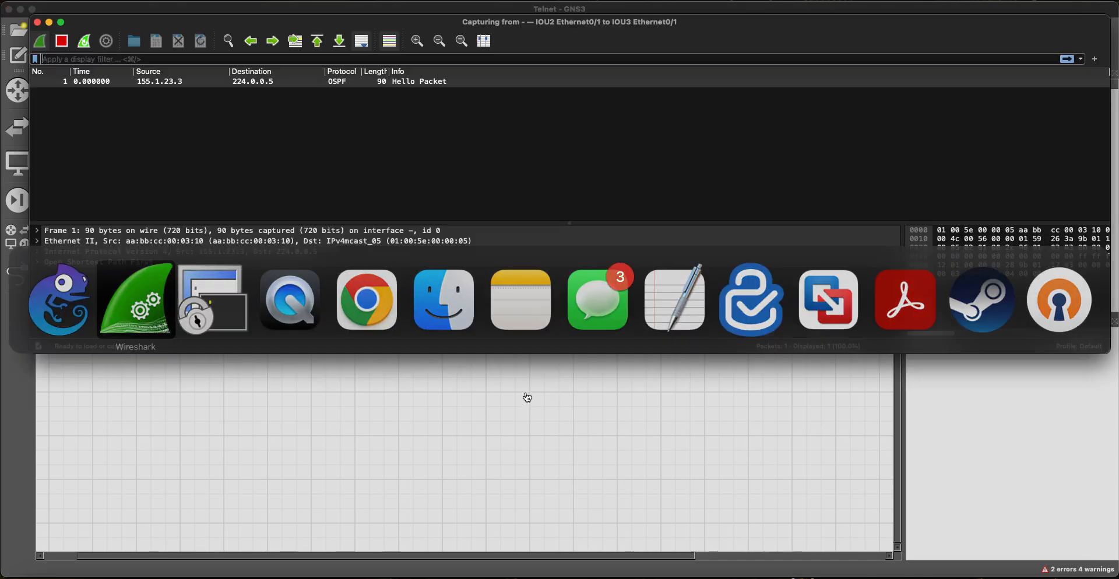
pyautogui.press('super+Tab')
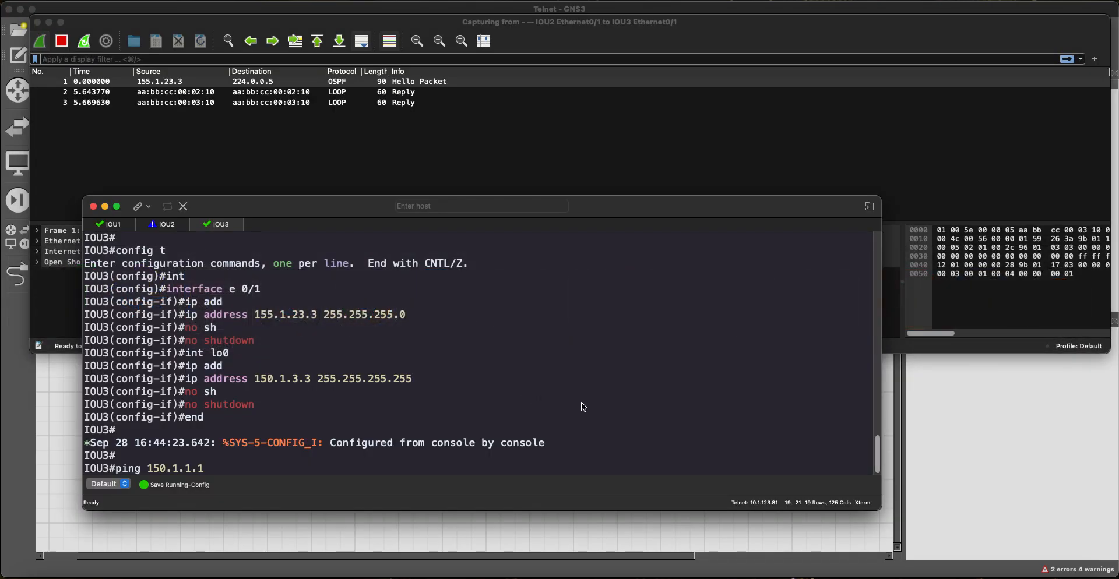
pyautogui.press('Return')
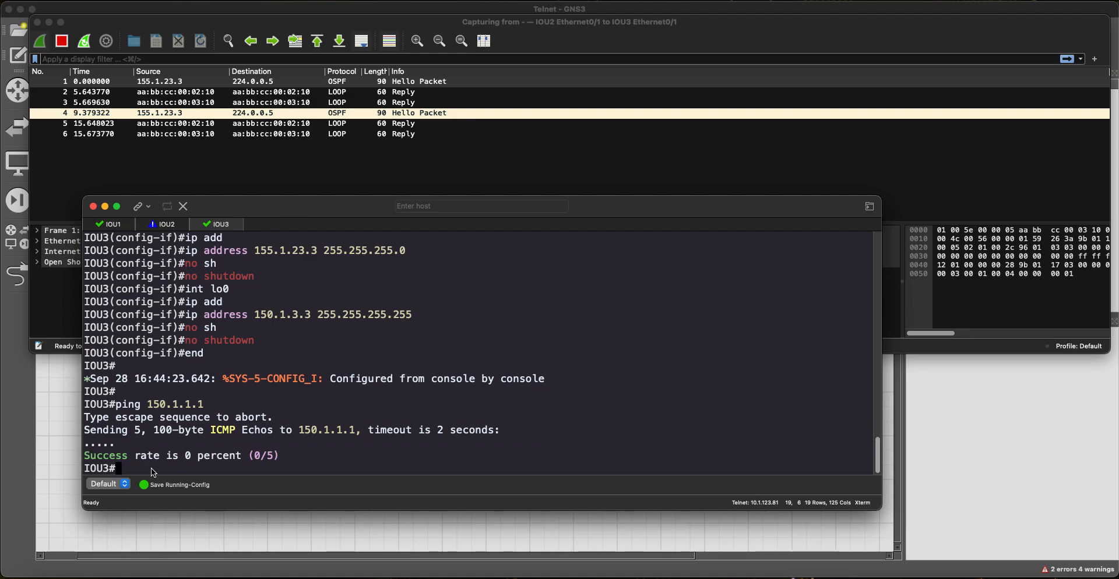
# Step: Inspect the latest OSPF Hello, then close Wireshark without saving
pyautogui.click(187, 195)
pyautogui.click(239, 144)
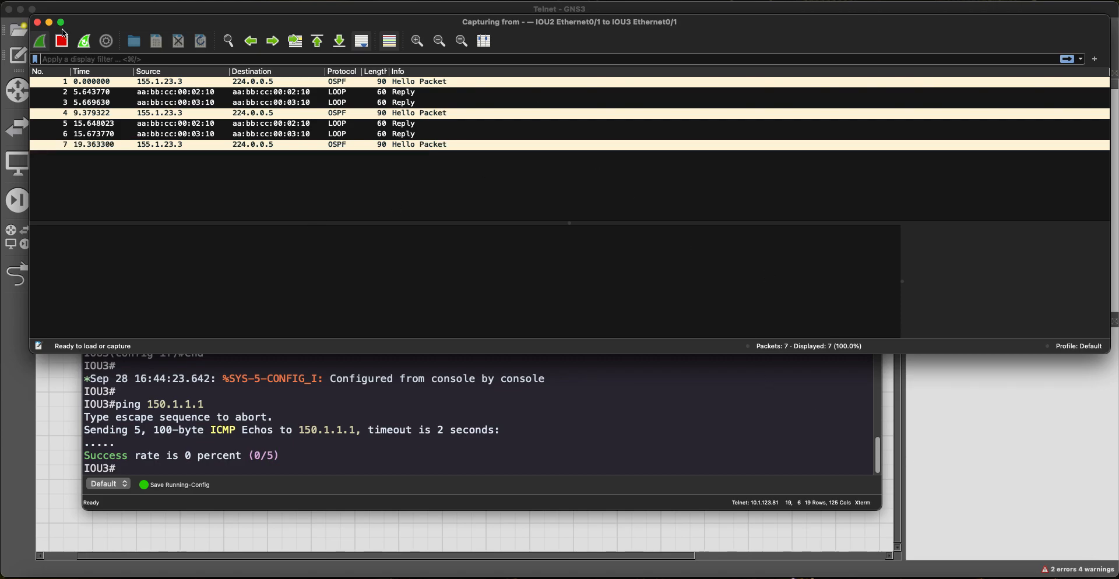
pyautogui.click(37, 24)
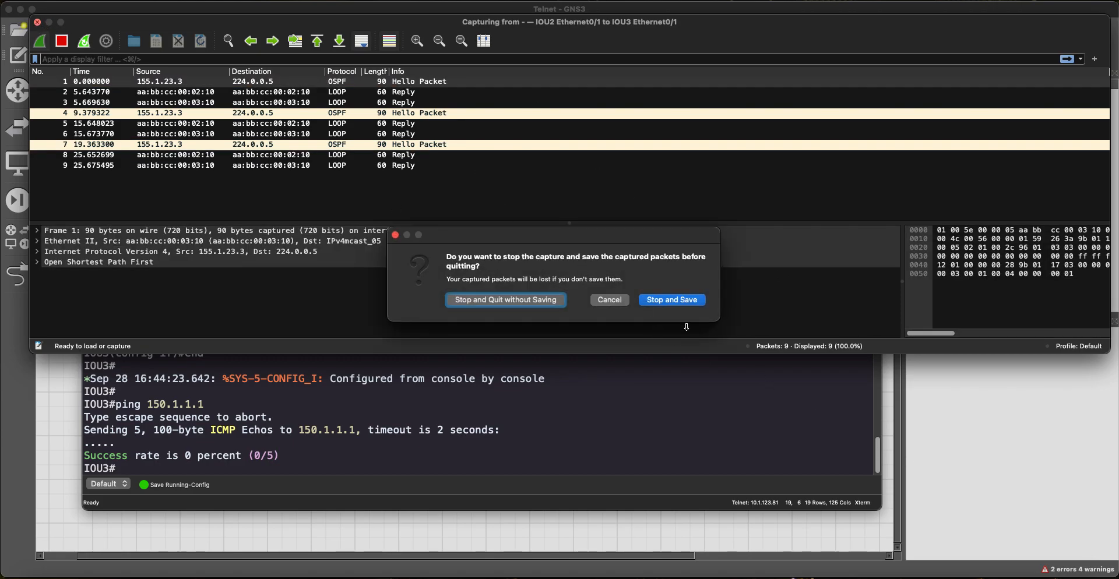
pyautogui.click(550, 301)
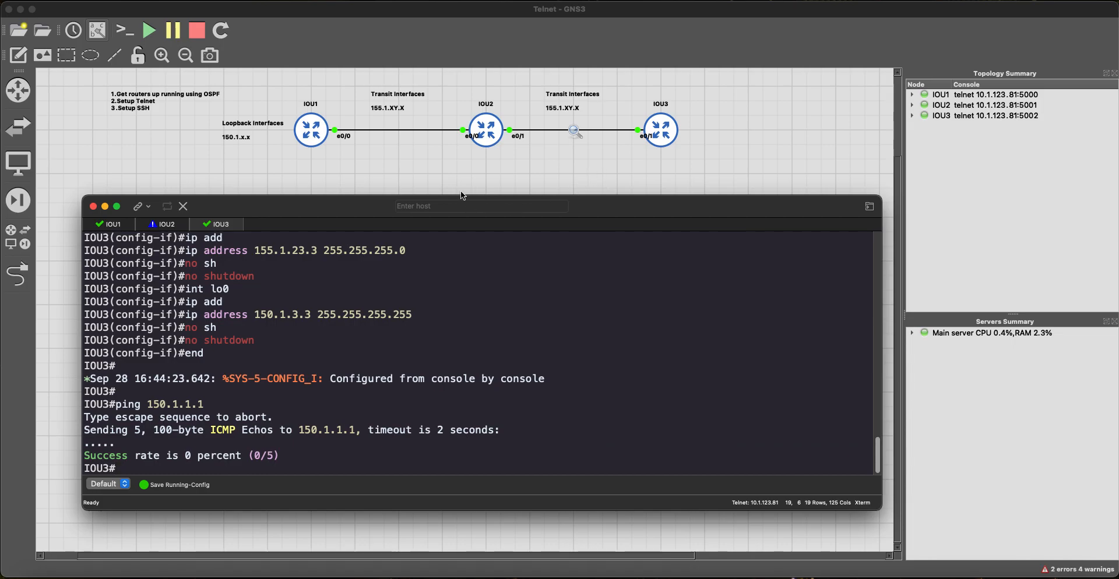
# Step: Copy the router ospf 123 block from IOU1's console, then switch to IOU2
pyautogui.press('super+1')
pyautogui.press('Return')
pyautogui.press('Return')
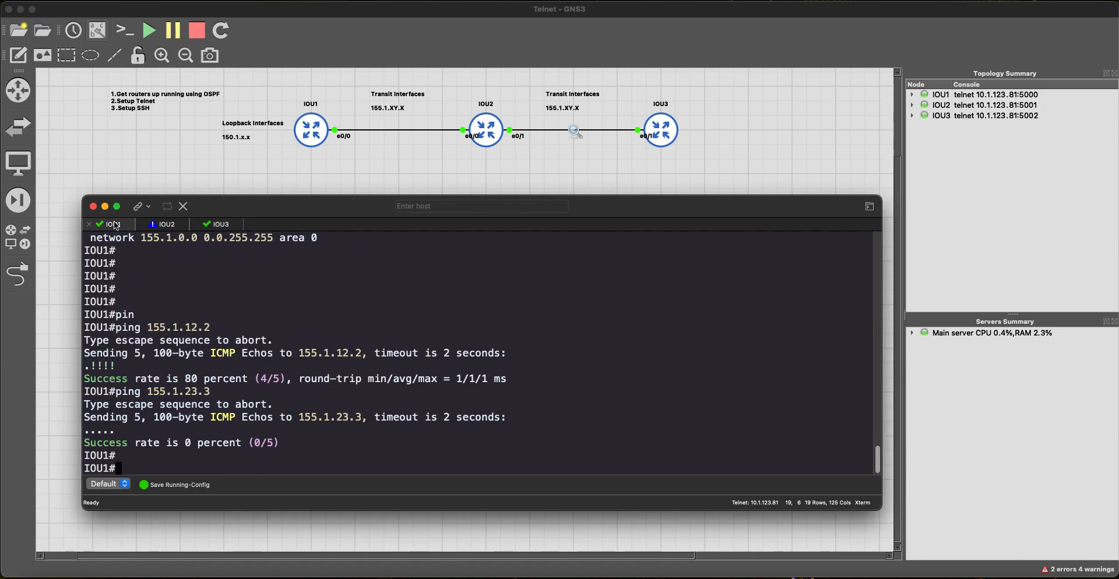
pyautogui.scroll(6, 215, 318)
pyautogui.scroll(-3, 227, 330)
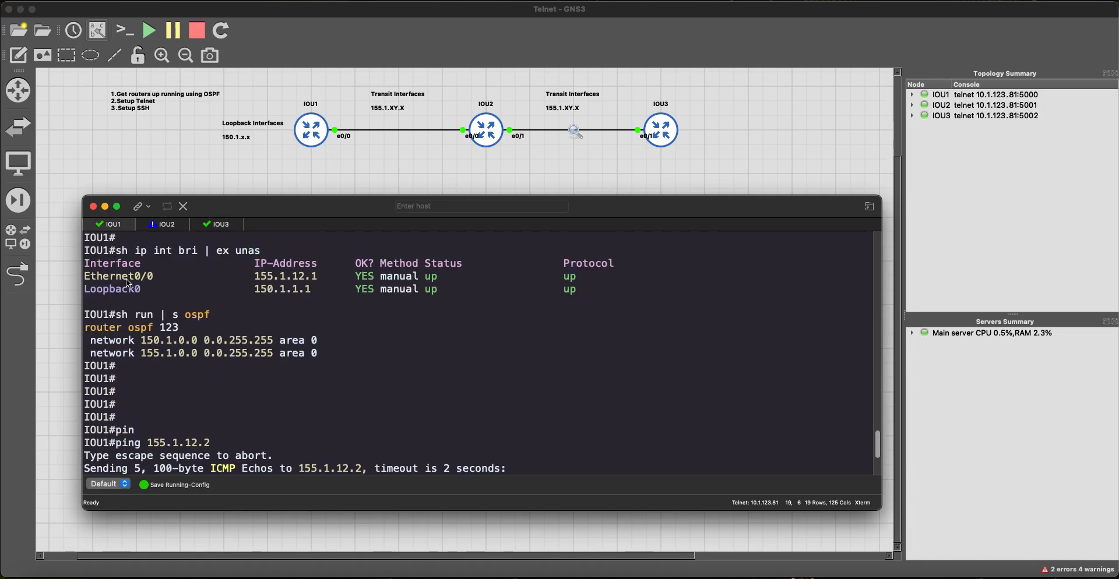
pyautogui.scroll(-3, 274, 348)
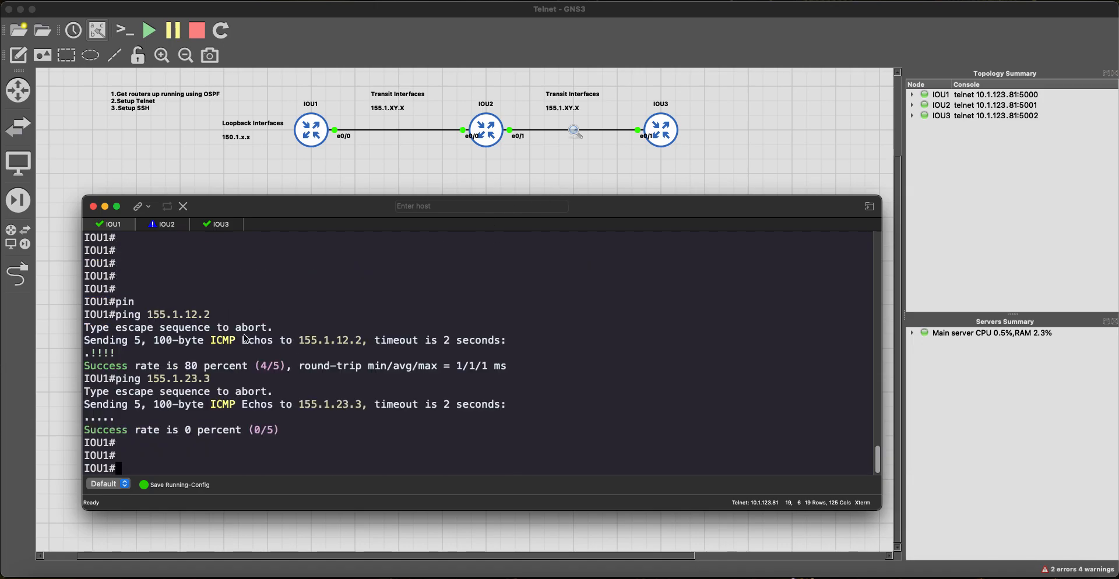
pyautogui.scroll(3, 294, 341)
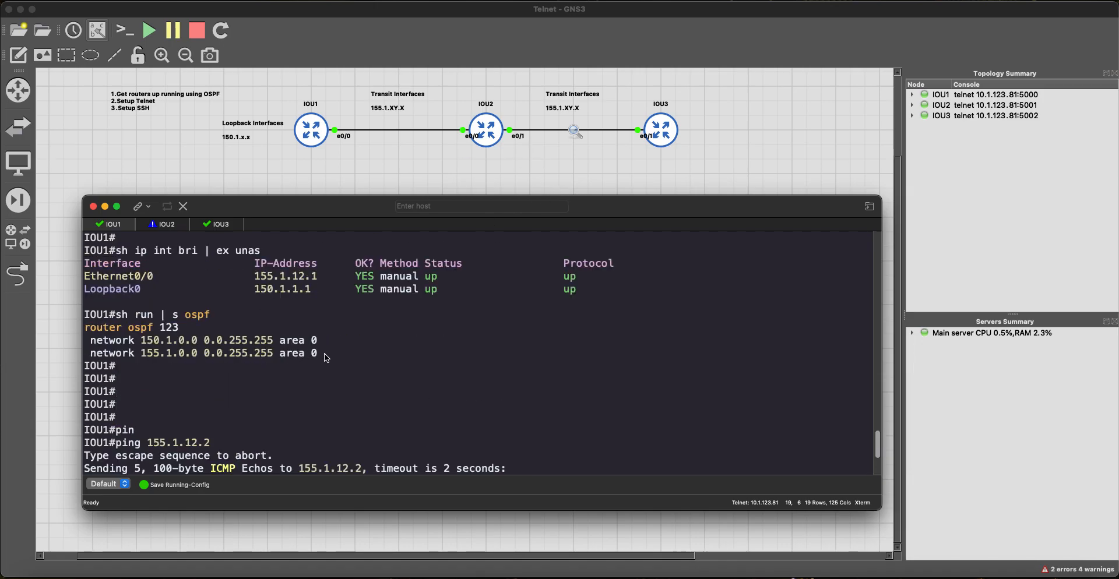
pyautogui.moveTo(308, 353); pyautogui.dragTo(89, 328)
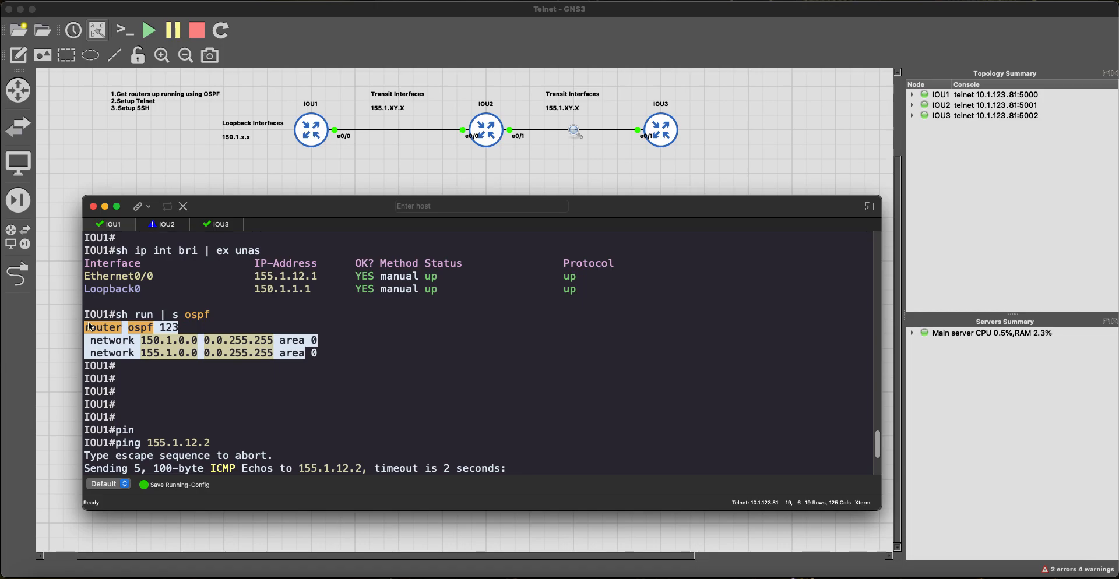
pyautogui.scroll(-5, 193, 344)
pyautogui.scroll(10, 189, 342)
pyautogui.scroll(-3, 189, 342)
pyautogui.scroll(-3, 192, 348)
pyautogui.moveTo(319, 417); pyautogui.dragTo(71, 402)
pyautogui.press('super+c')
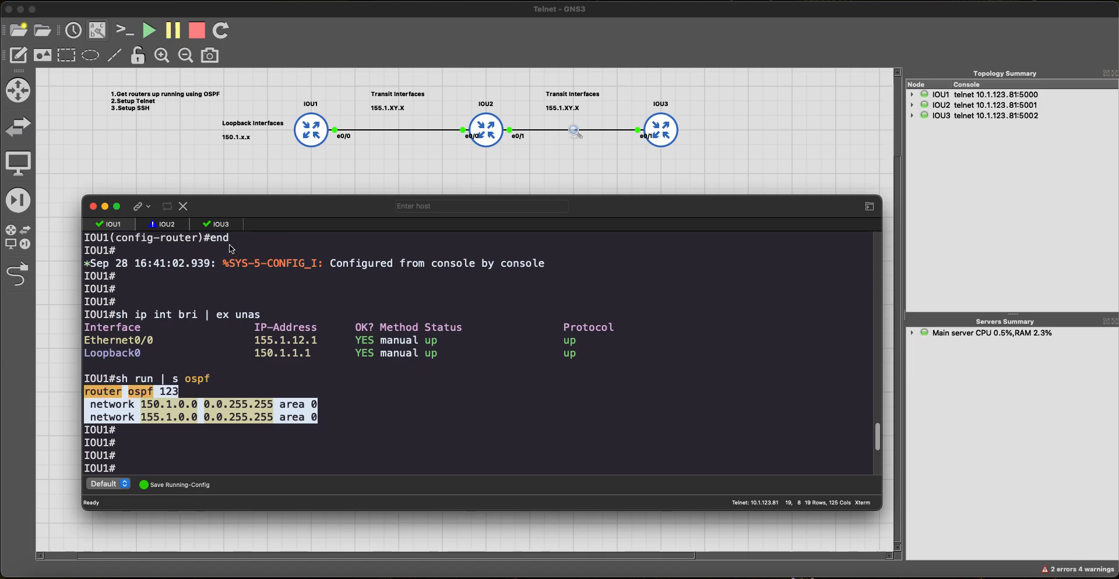
pyautogui.click(169, 225)
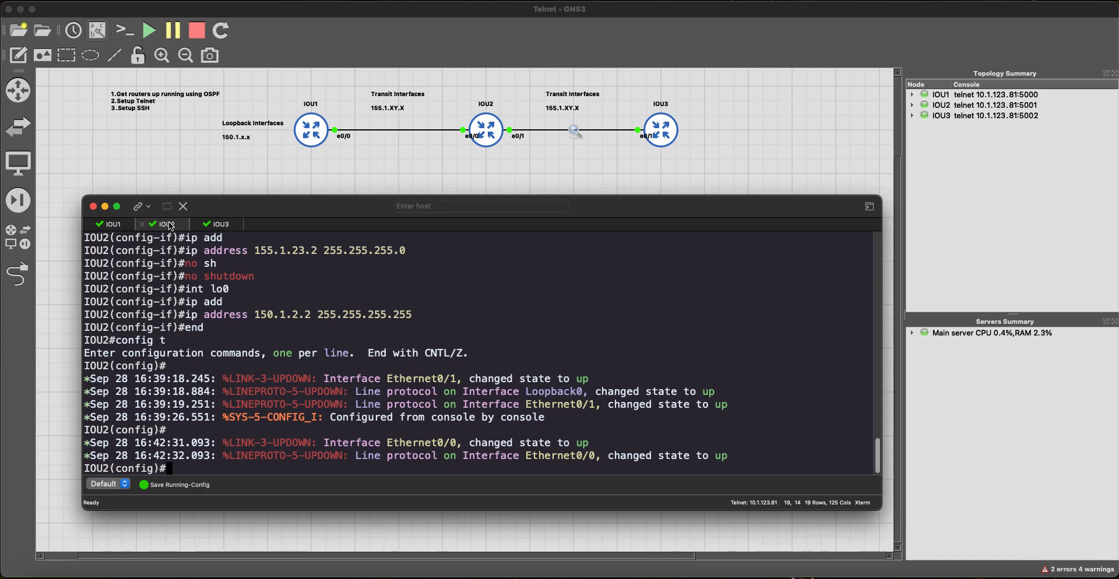
# Step: Paste the OSPF 123 configuration into IOU2 and confirm FULL adjacencies form
pyautogui.press('super+v')
pyautogui.press('Return')
pyautogui.write('end')
pyautogui.press('Return')
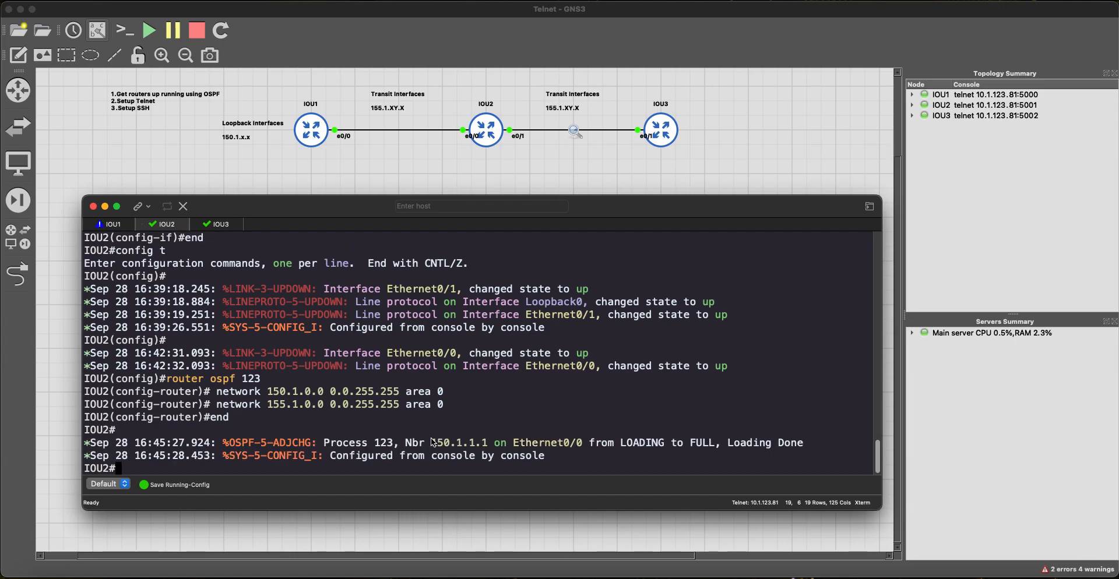
pyautogui.moveTo(211, 443); pyautogui.dragTo(647, 446)
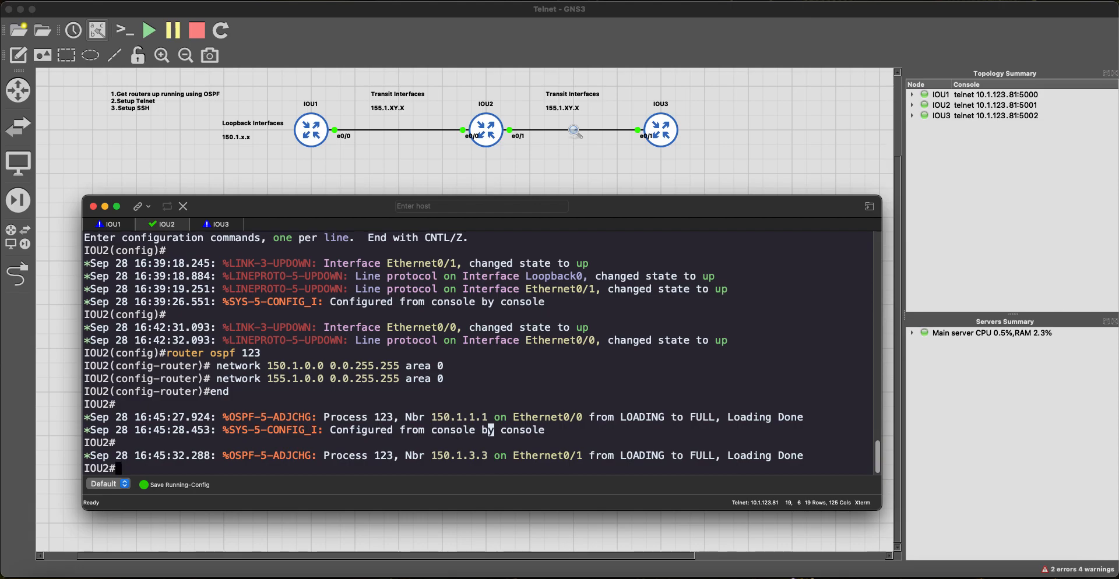
pyautogui.press('Return')
pyautogui.press('Return')
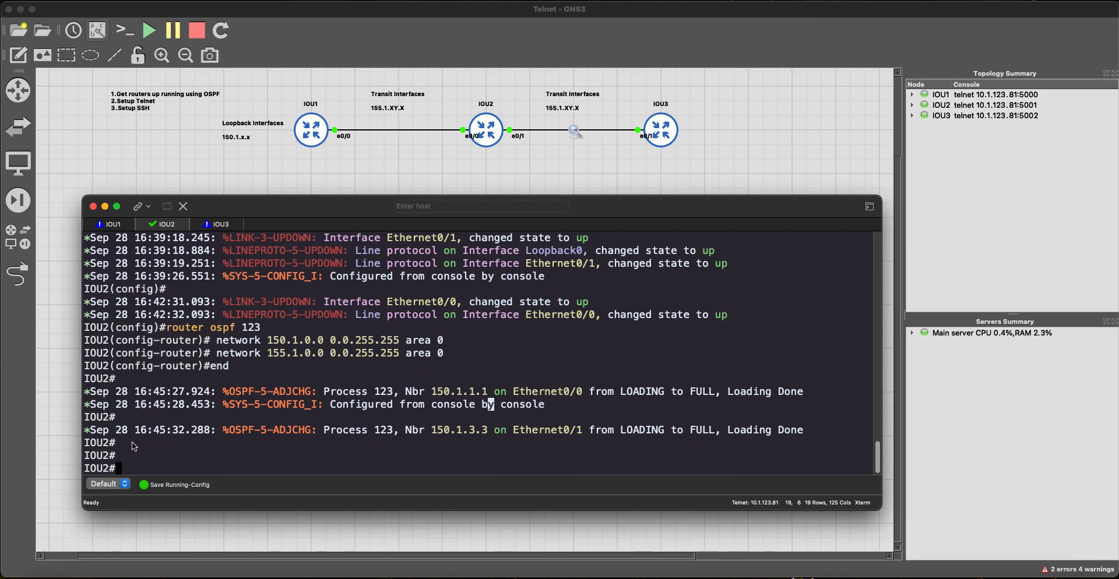
# Step: Show IOU2's routing table with sh ip ro, including the OSPF route to 150.1.1.1
pyautogui.scroll(10, 163, 437)
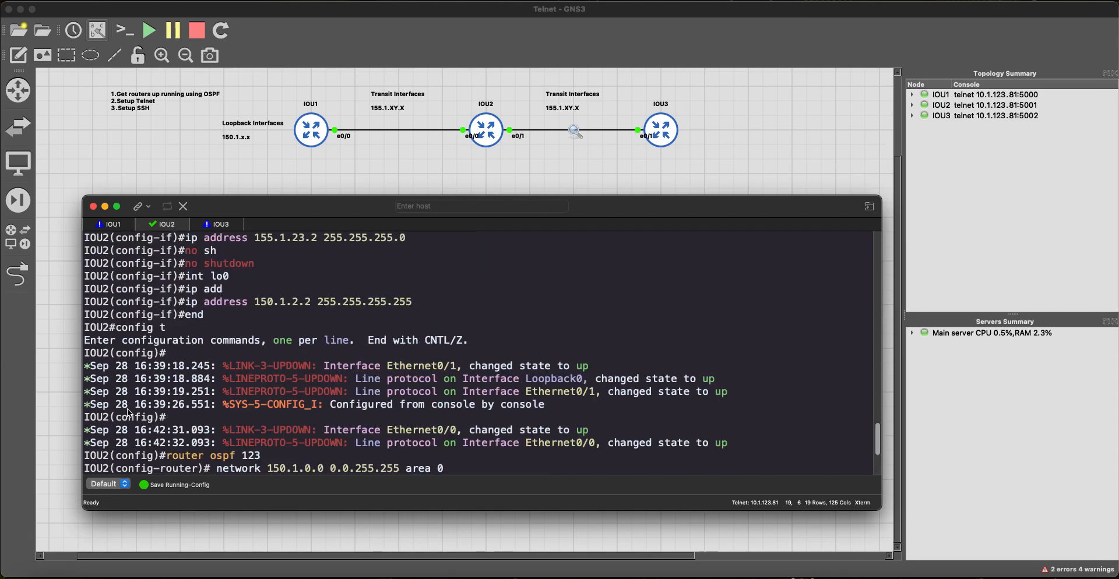
pyautogui.scroll(-10, 145, 419)
pyautogui.write('sh ip rou')
pyautogui.press('Return')
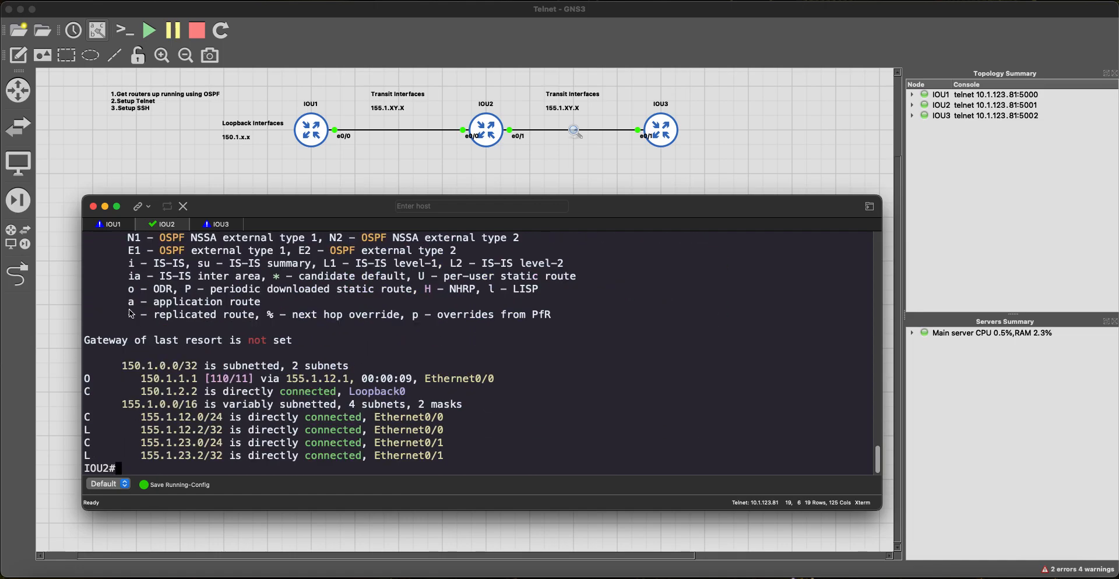
# Step: Enter configuration mode and type no router ospf 123
pyautogui.write('config t')
pyautogui.press('Return')
pyautogui.write('no router ospf 123')
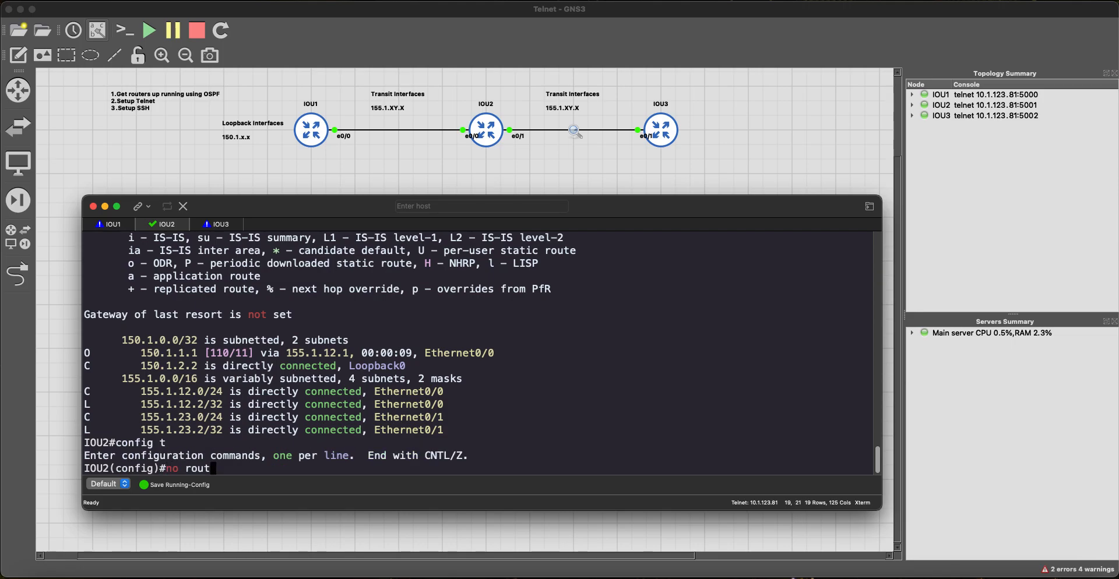
# Step: Remove OSPF process 123 from IOU2 and display its routing table
pyautogui.press('Return')
pyautogui.press('Return')
pyautogui.press('Return')
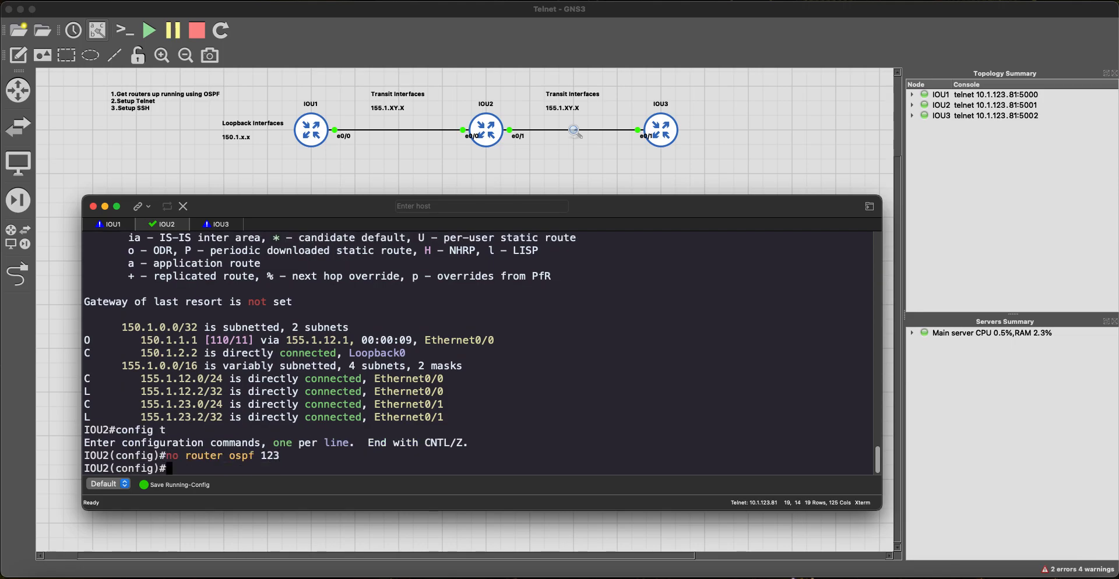
pyautogui.press('Return')
pyautogui.press('Return')
pyautogui.press('Return')
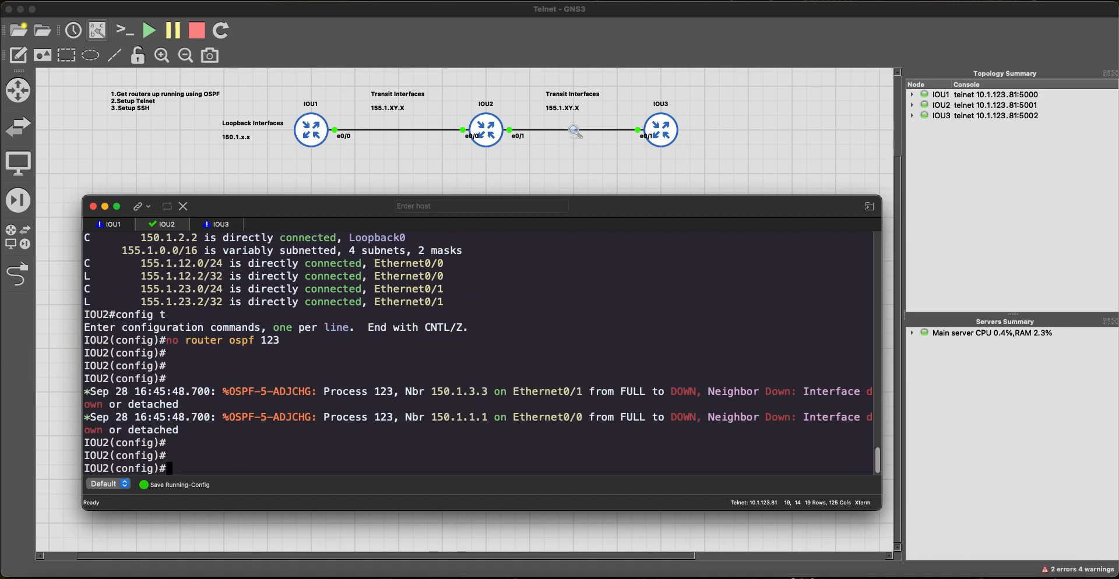
pyautogui.write('end')
pyautogui.press('Return')
pyautogui.press('Return')
pyautogui.write('sh ip ro')
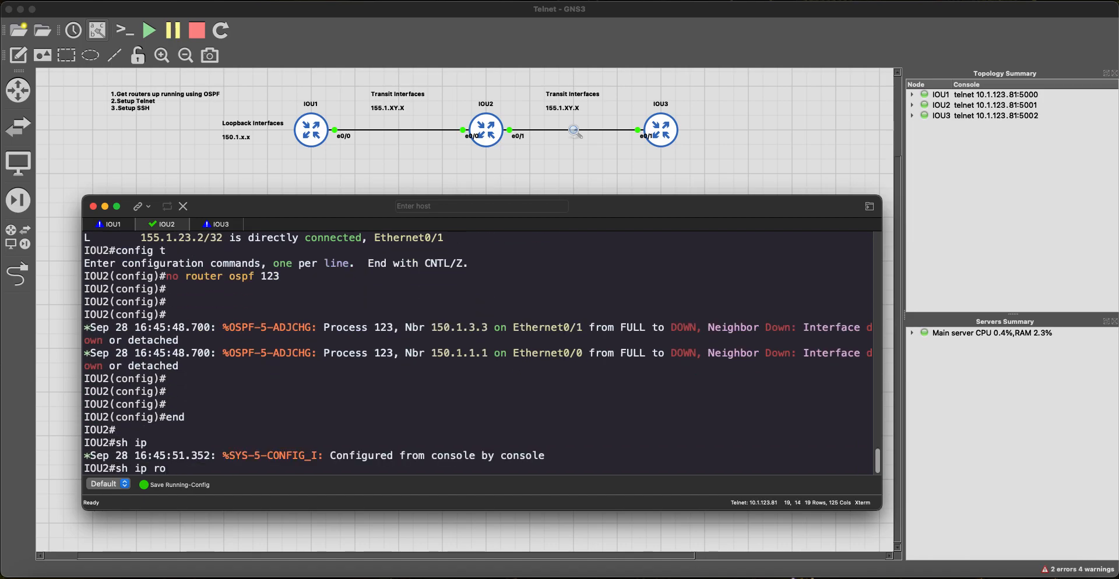
pyautogui.press('Return')
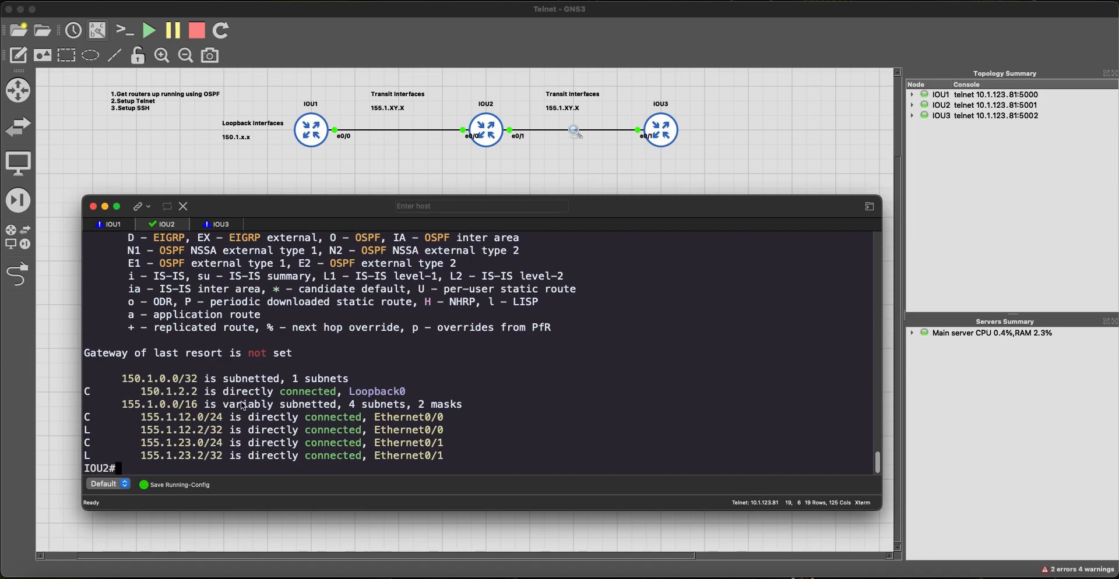
# Step: Highlight the Loopback0, 155.1.12.0/24, 155.1.12.2/32 and 155.1.23.0/24 connected routes
pyautogui.moveTo(90, 395); pyautogui.dragTo(323, 392)
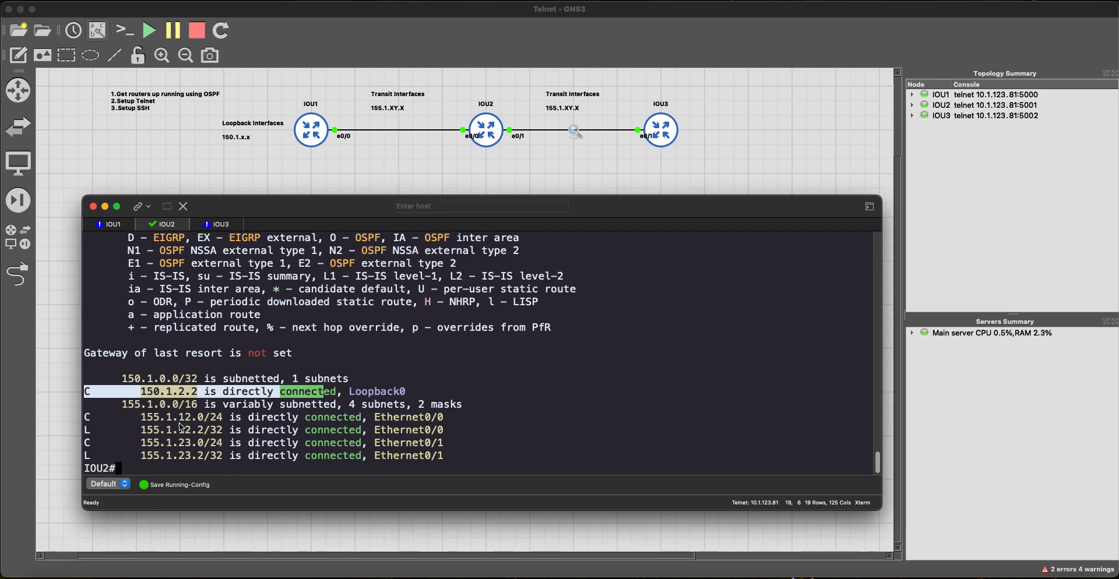
pyautogui.moveTo(88, 419); pyautogui.dragTo(267, 418)
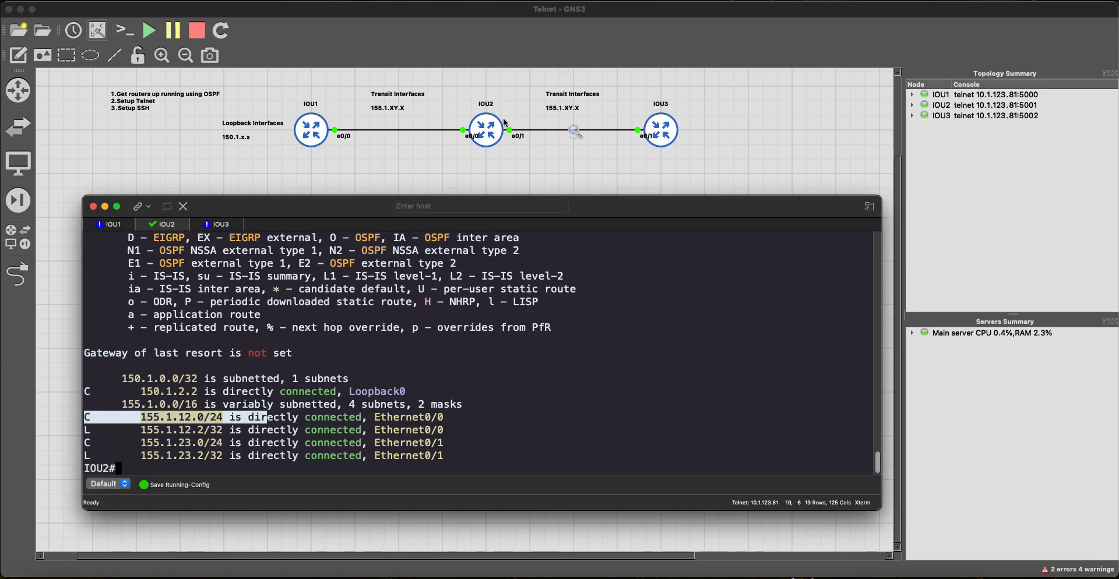
pyautogui.click(173, 442)
pyautogui.moveTo(84, 444); pyautogui.dragTo(250, 431)
pyautogui.moveTo(86, 443); pyautogui.dragTo(449, 444)
pyautogui.press('super+c')
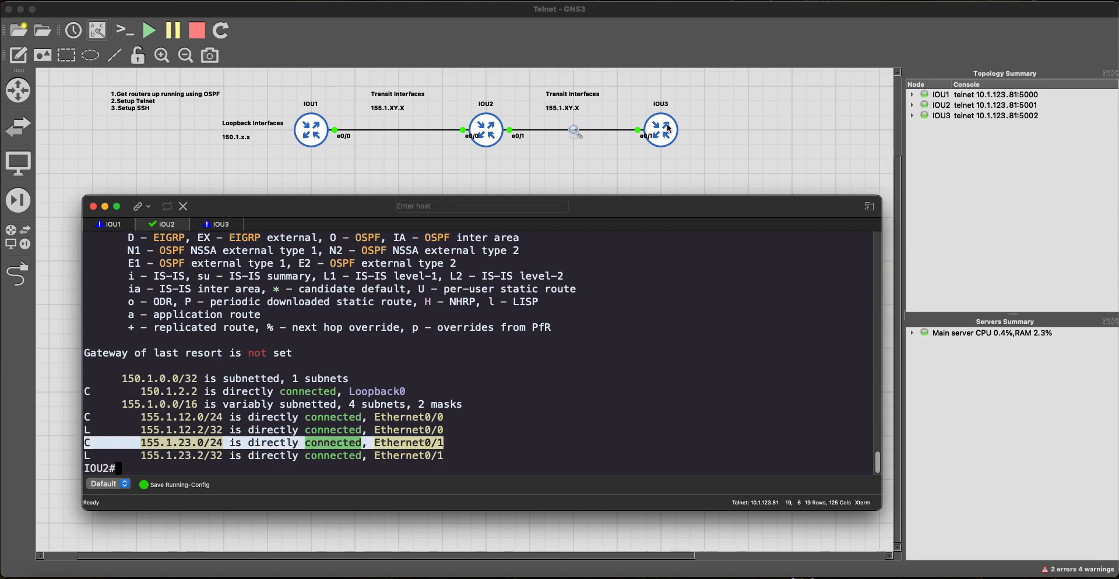
pyautogui.click(439, 354)
# Step: Re-enter configuration mode on IOU2 and paste the copied text
pyautogui.press('Return')
pyautogui.write('config t')
pyautogui.press('Return')
pyautogui.press('super+v')
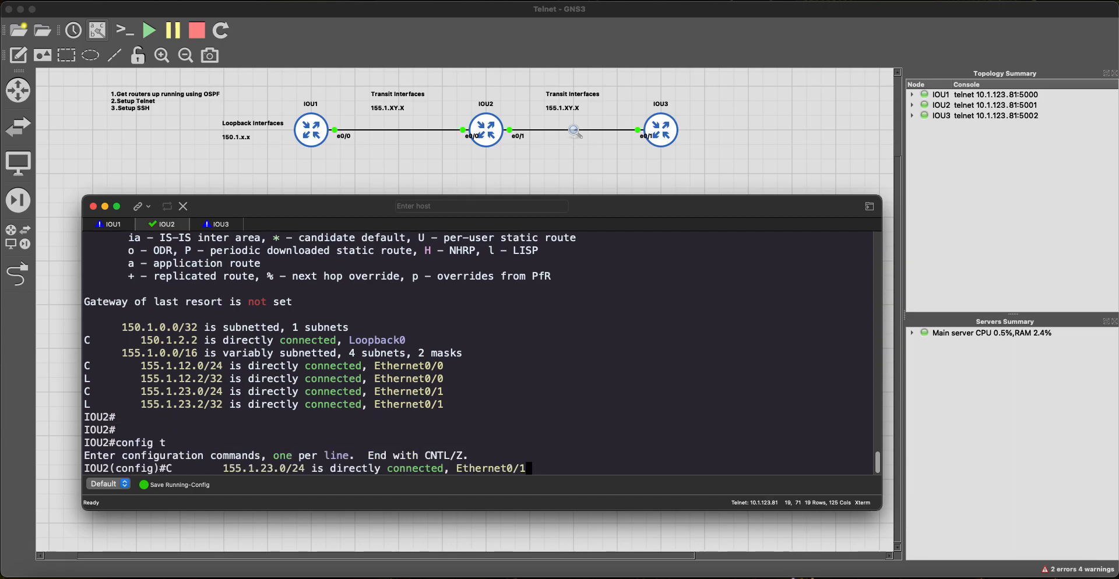
# Step: Discard the mistaken paste and copy IOU1's OSPF configuration lines again
pyautogui.hotkey('ctrl', 'z')
pyautogui.write('co')
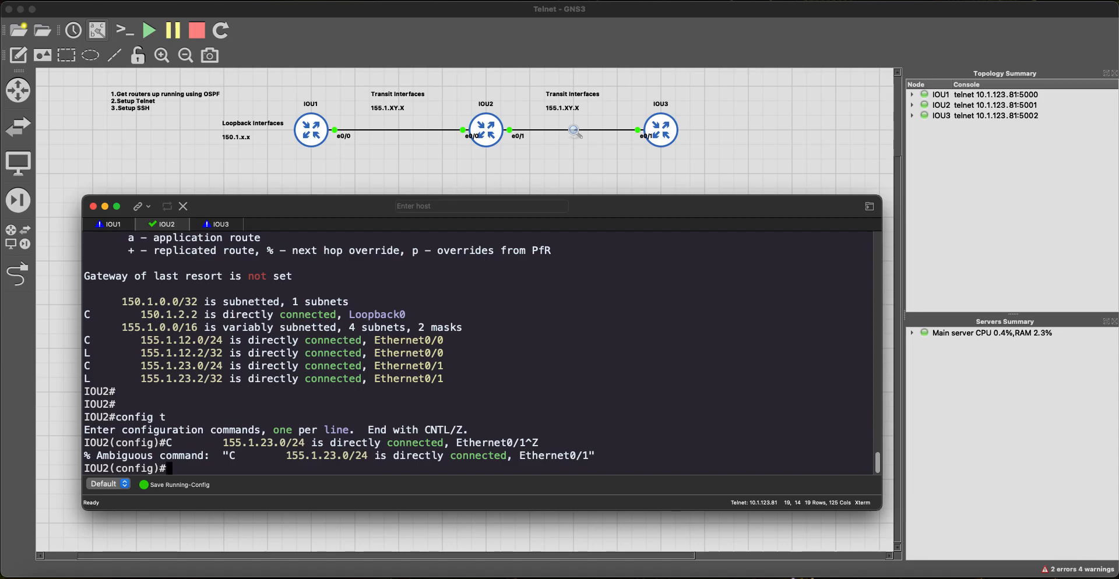
pyautogui.press('BackSpace')
pyautogui.press('BackSpace')
pyautogui.click(96, 228)
pyautogui.scroll(5, 179, 309)
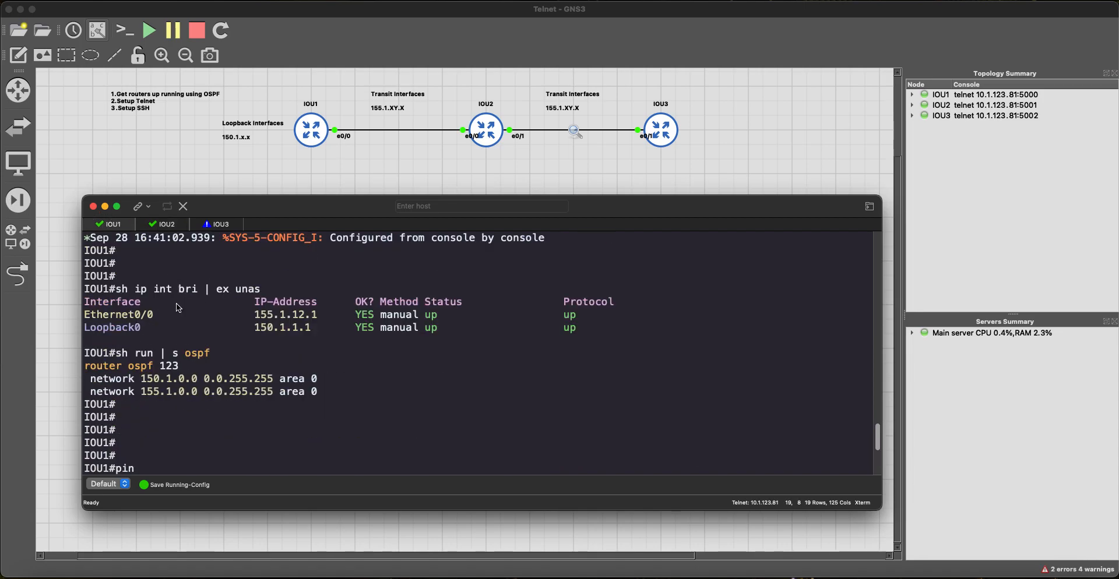
pyautogui.moveTo(325, 396); pyautogui.dragTo(60, 364)
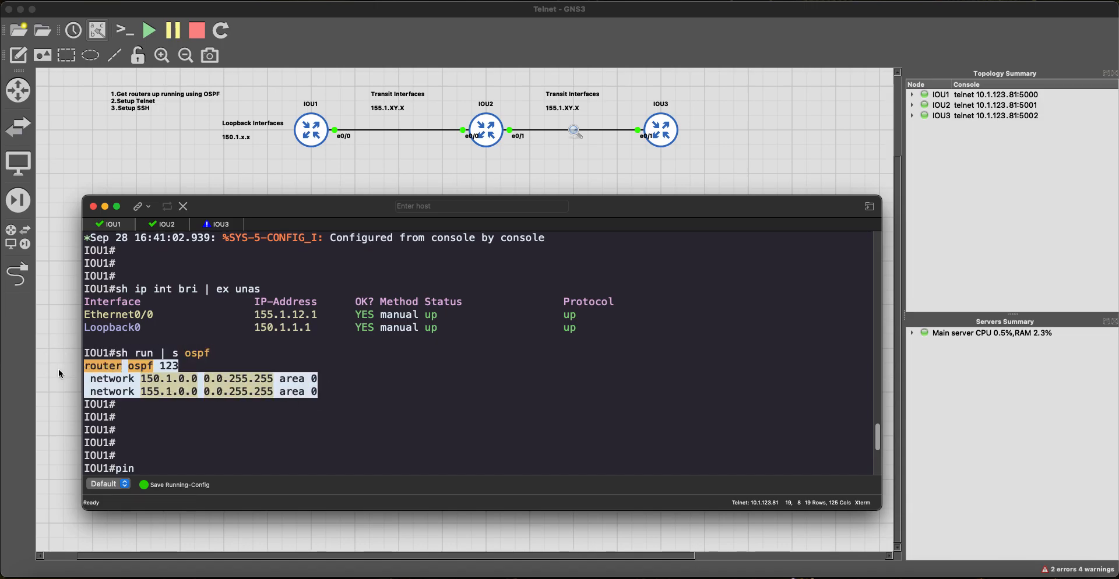
# Step: Paste the OSPF 123 configuration into IOU2 and exit configuration mode
pyautogui.click(159, 226)
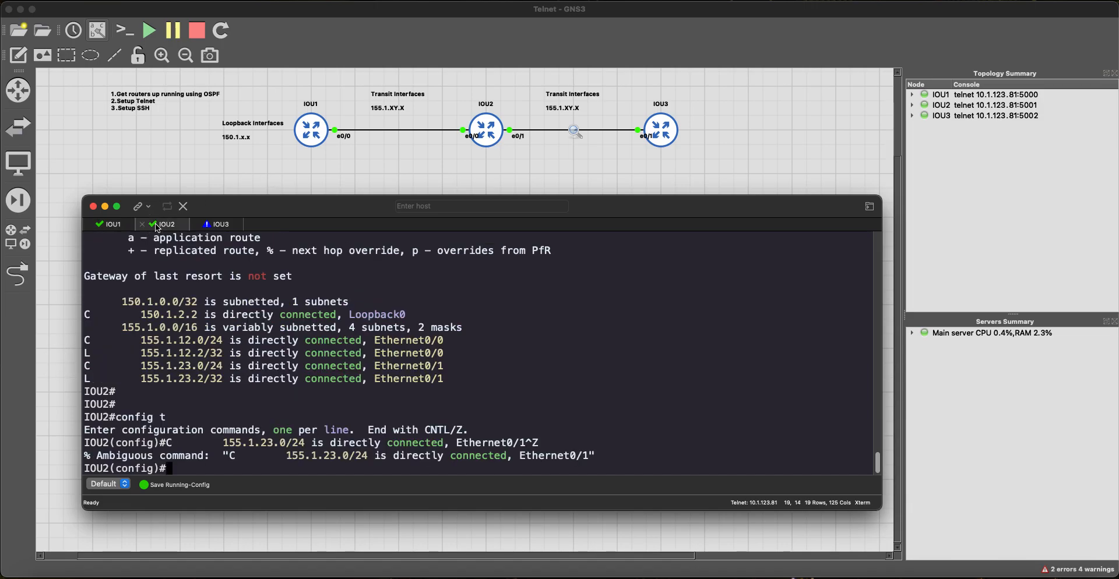
pyautogui.press('super+v')
pyautogui.press('Return')
pyautogui.write('end')
pyautogui.press('Return')
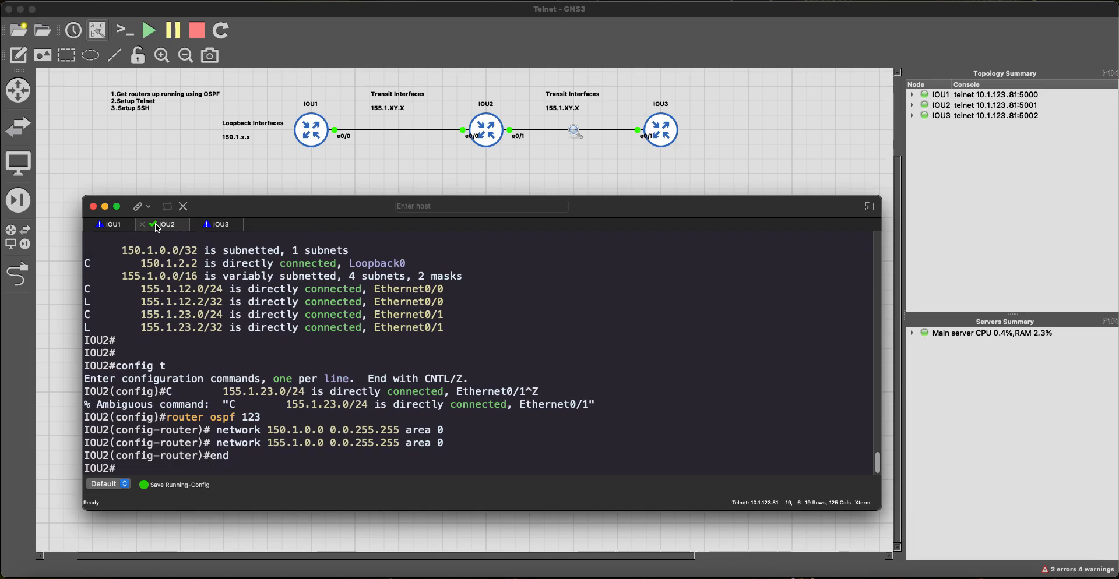
pyautogui.press('Return')
pyautogui.press('Return')
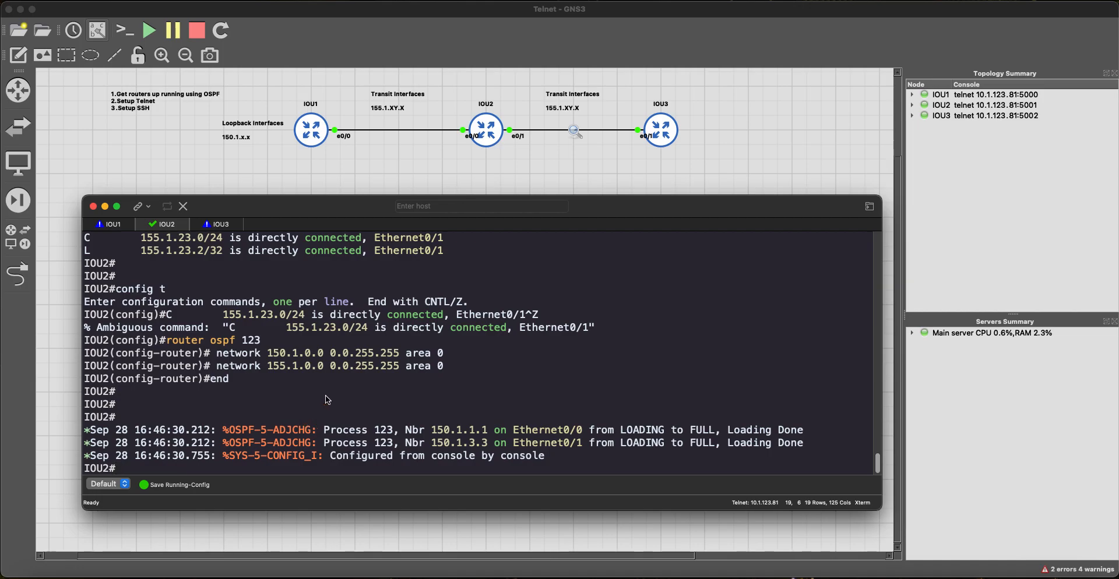
# Step: Run sh ip route on IOU2 and check the OSPF route to 150.1.1.1
pyautogui.press('Return')
pyautogui.press('Return')
pyautogui.write('sh ip route')
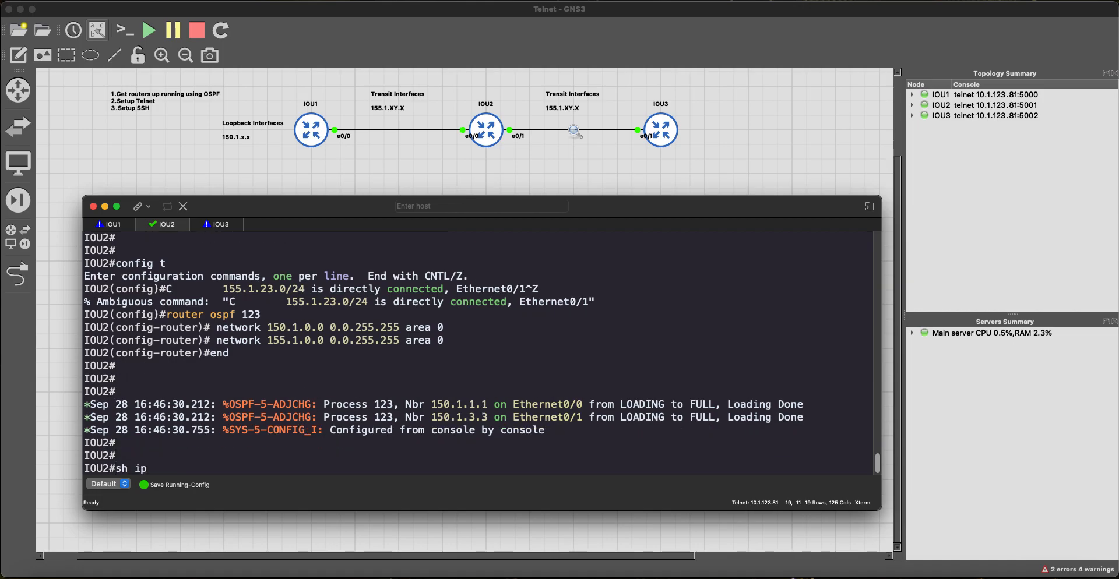
pyautogui.press('Return')
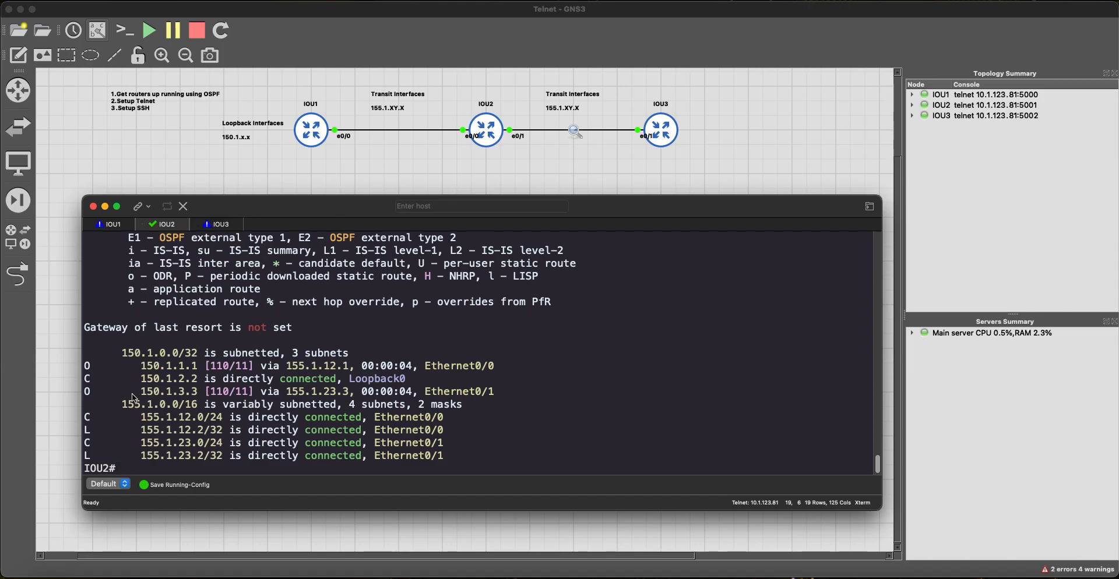
pyautogui.moveTo(92, 378); pyautogui.dragTo(51, 362)
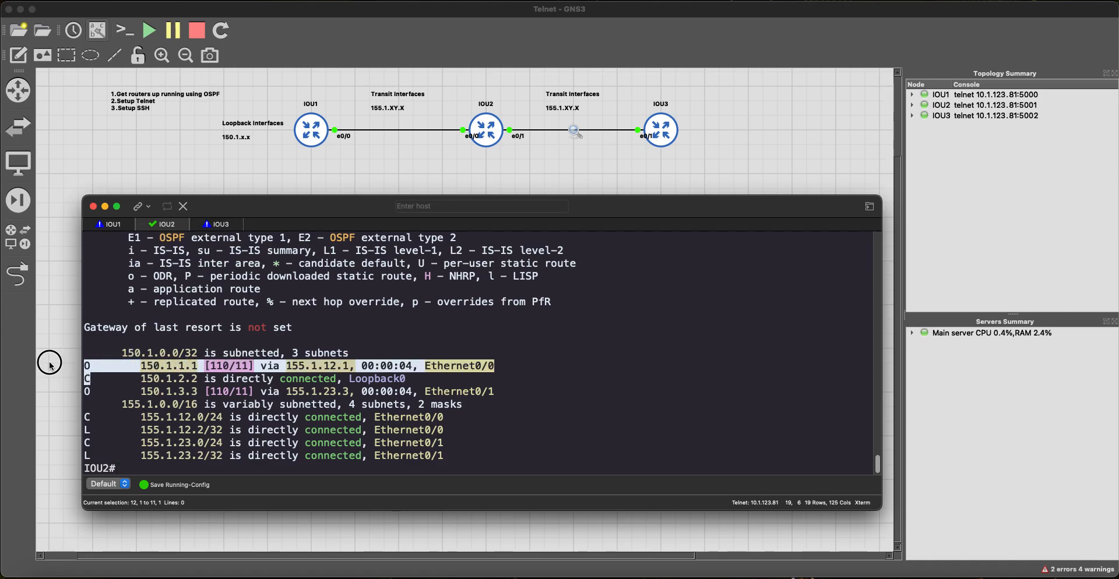
pyautogui.click(219, 224)
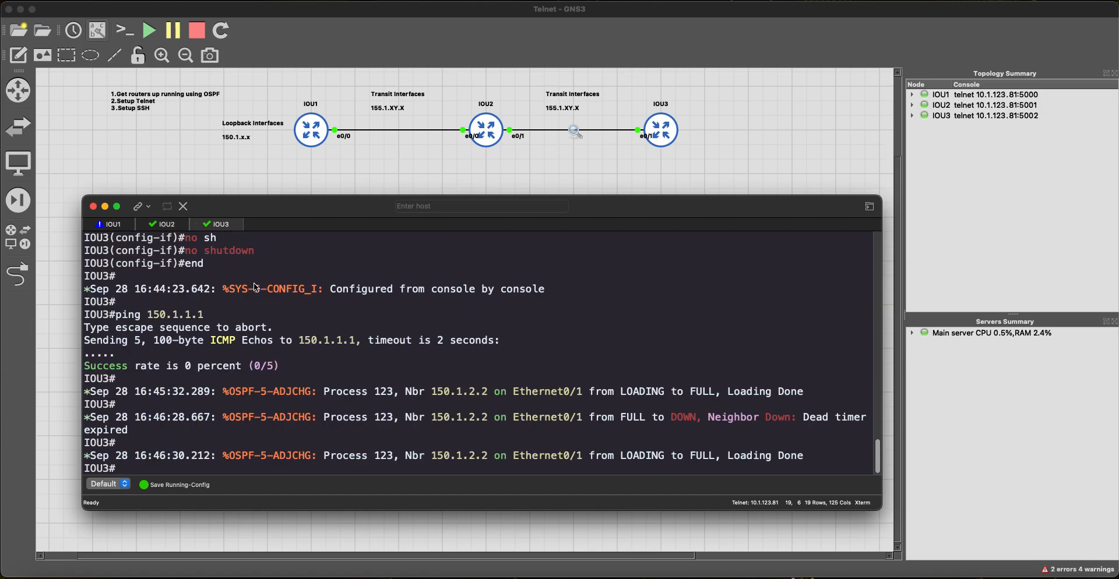
# Step: Run 'sh run | s ospf' on IOU3, then check IOU2's OSPF routes to both loopbacks
pyautogui.press('Return')
pyautogui.press('Return')
pyautogui.press('Return')
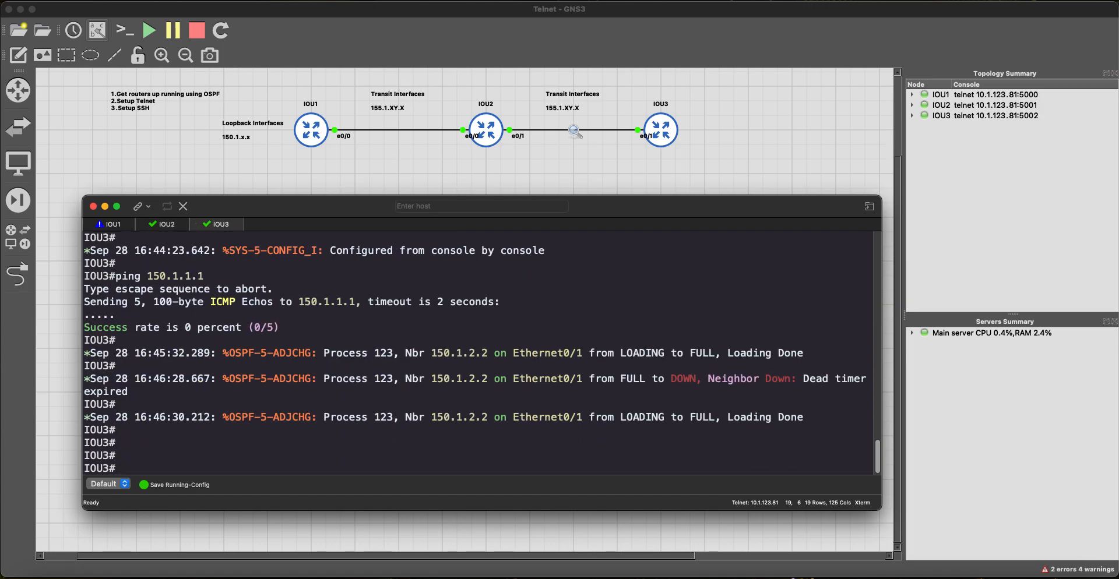
pyautogui.scroll(5, 225, 306)
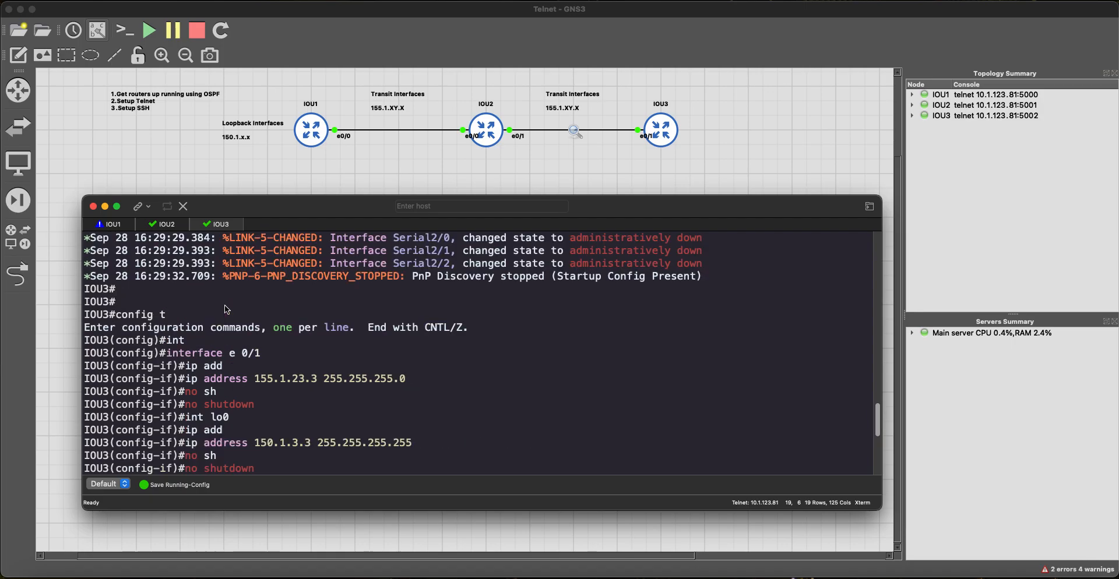
pyautogui.scroll(-5, 225, 305)
pyautogui.press('Return')
pyautogui.press('Return')
pyautogui.press('Return')
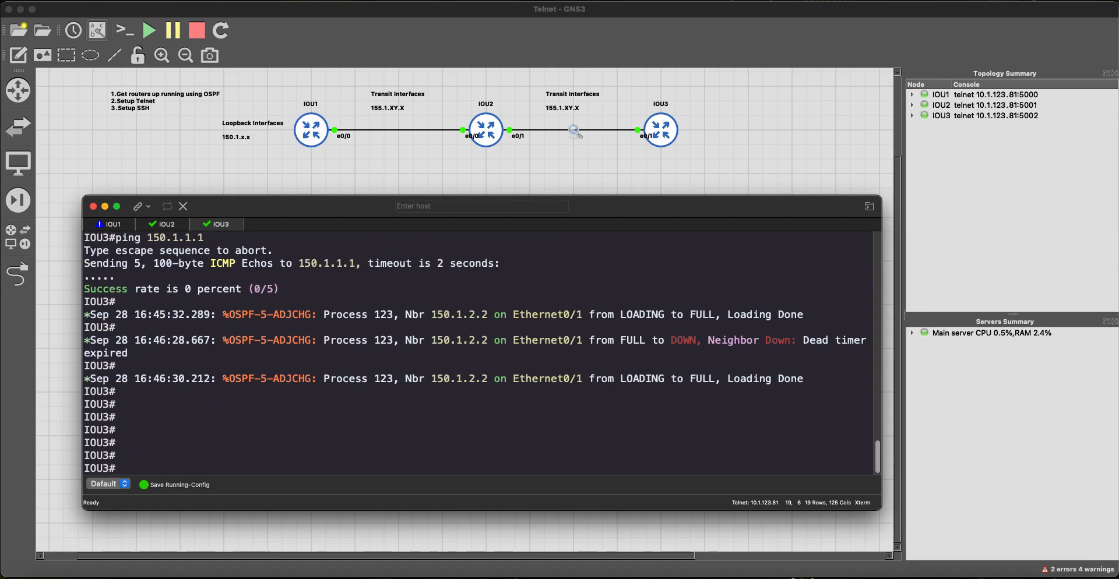
pyautogui.write('sh run | s ospf')
pyautogui.press('Return')
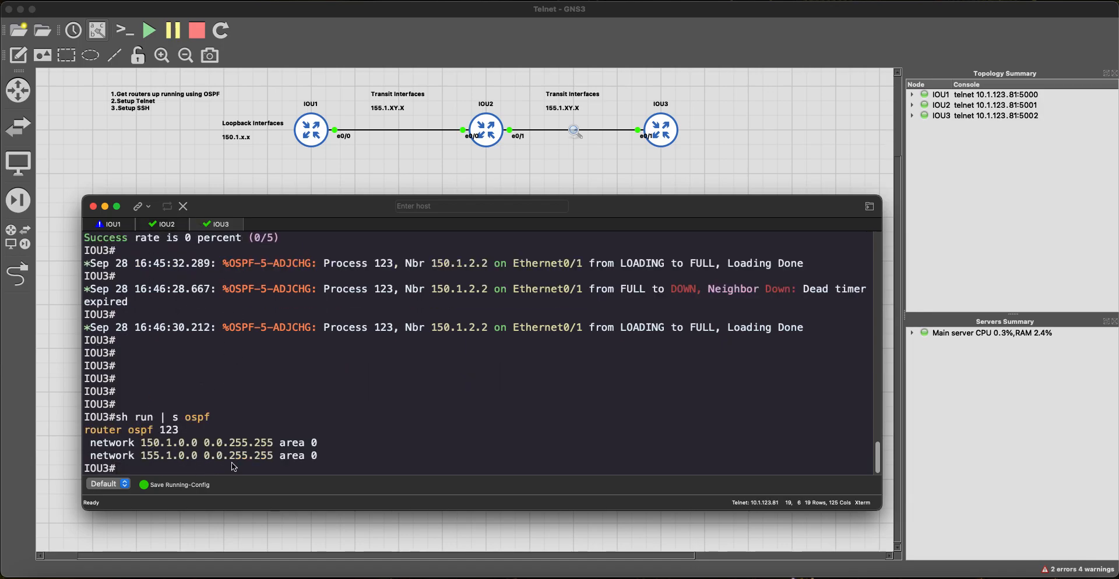
pyautogui.hotkey('ctrl', 'shift', 'Tab')
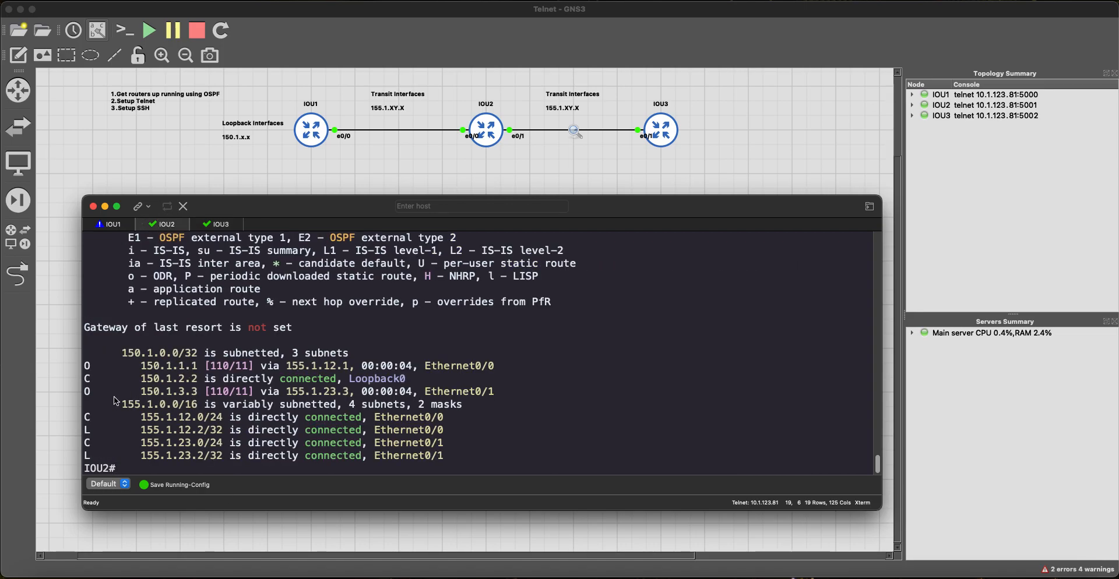
pyautogui.moveTo(88, 369); pyautogui.dragTo(201, 381)
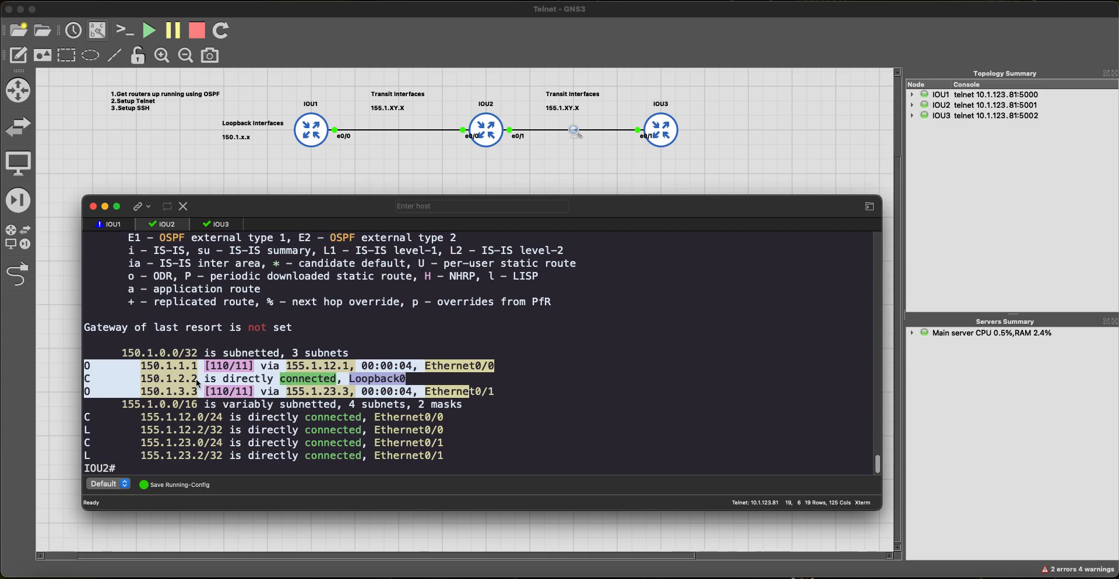
# Step: From IOU1, ping 150.1.3.3 and confirm 5/5 replies
pyautogui.click(117, 226)
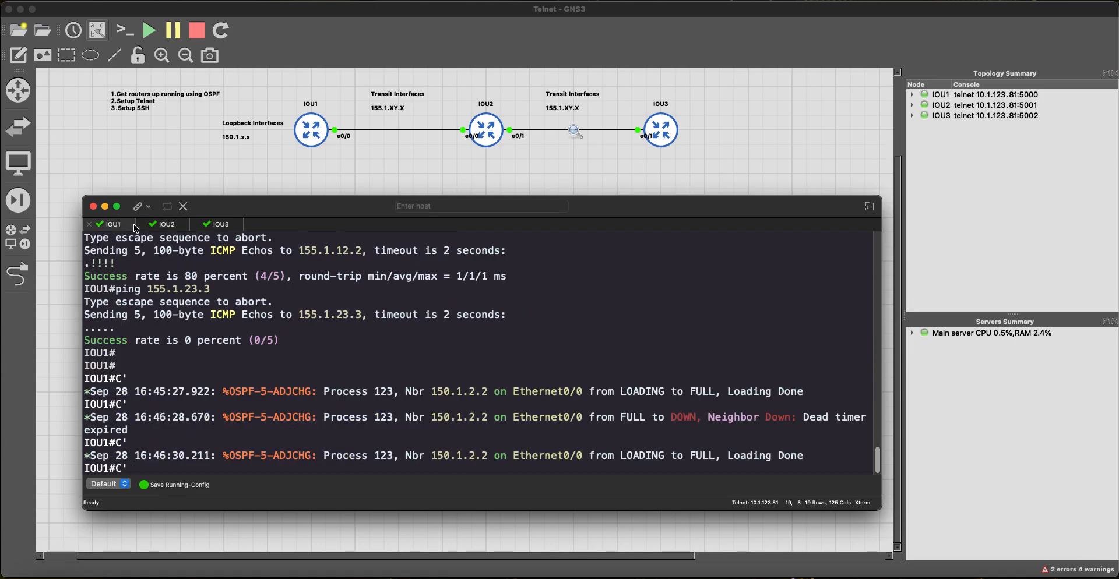
pyautogui.press('BackSpace')
pyautogui.press('BackSpace')
pyautogui.press('Return')
pyautogui.press('Return')
pyautogui.press('Return')
pyautogui.press('Return')
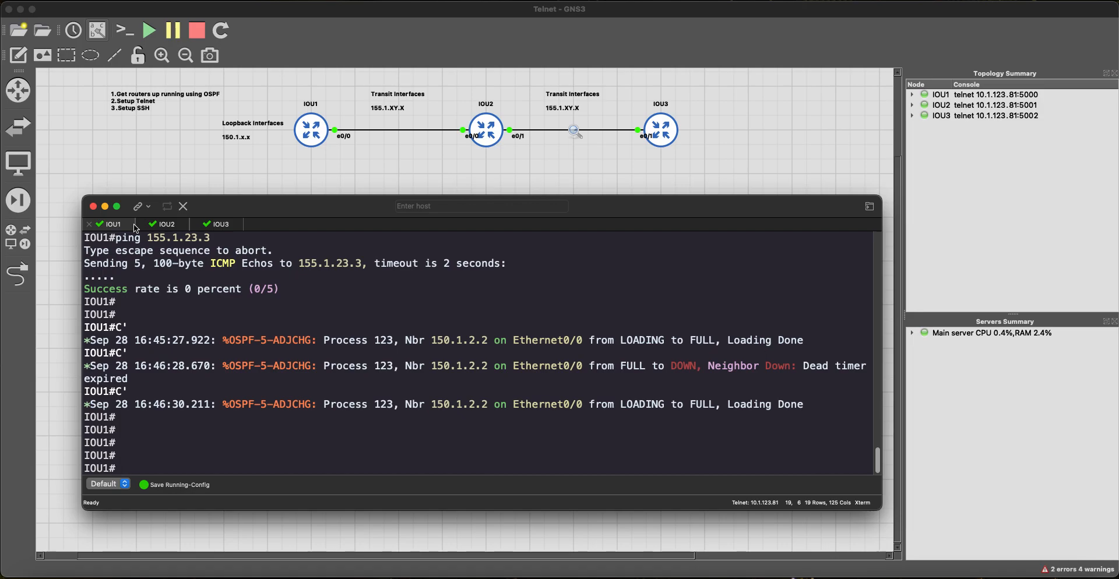
pyautogui.write('ping 150.1.3.3')
pyautogui.press('Return')
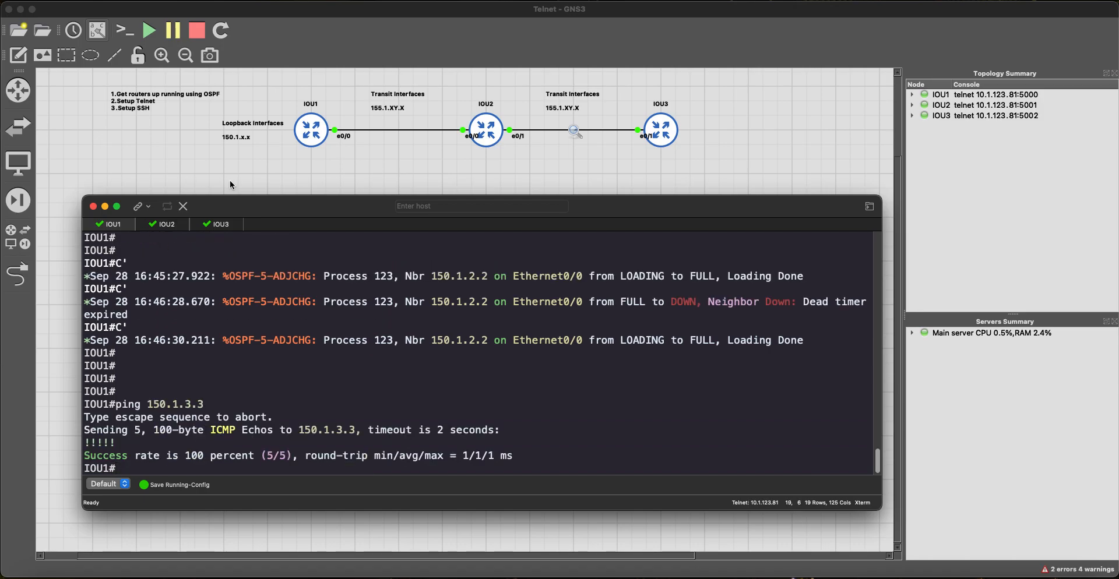
pyautogui.moveTo(317, 202)
pyautogui.mouseDown()
pyautogui.moveTo(332, 260)
pyautogui.moveTo(327, 425)
pyautogui.moveTo(308, 200)
pyautogui.mouseUp()
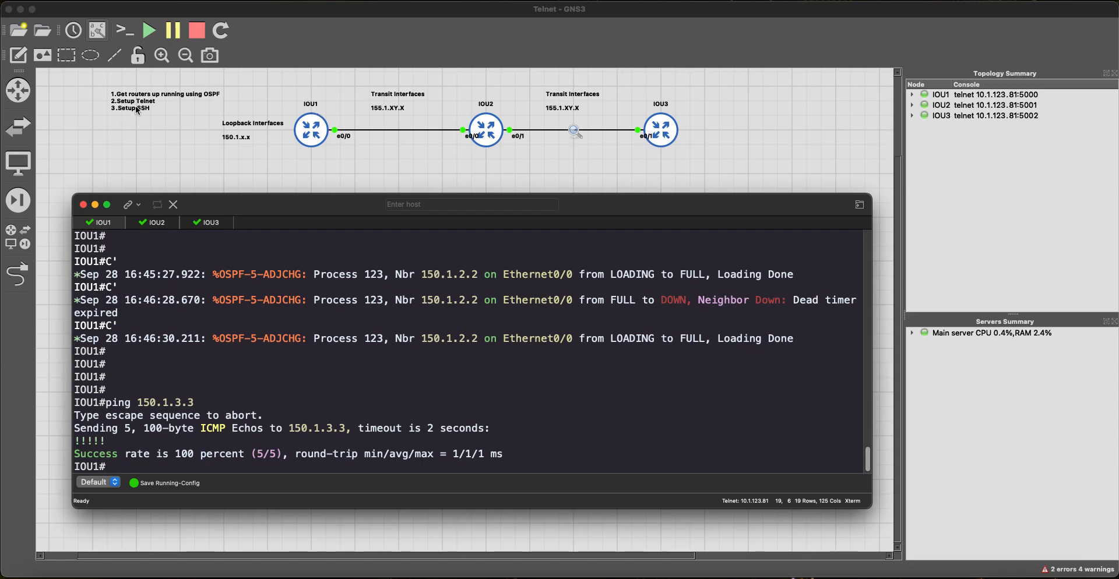
# Step: On IOU3, set line vty 0 4 to accept only Telnet with transport input telnet
pyautogui.click(209, 226)
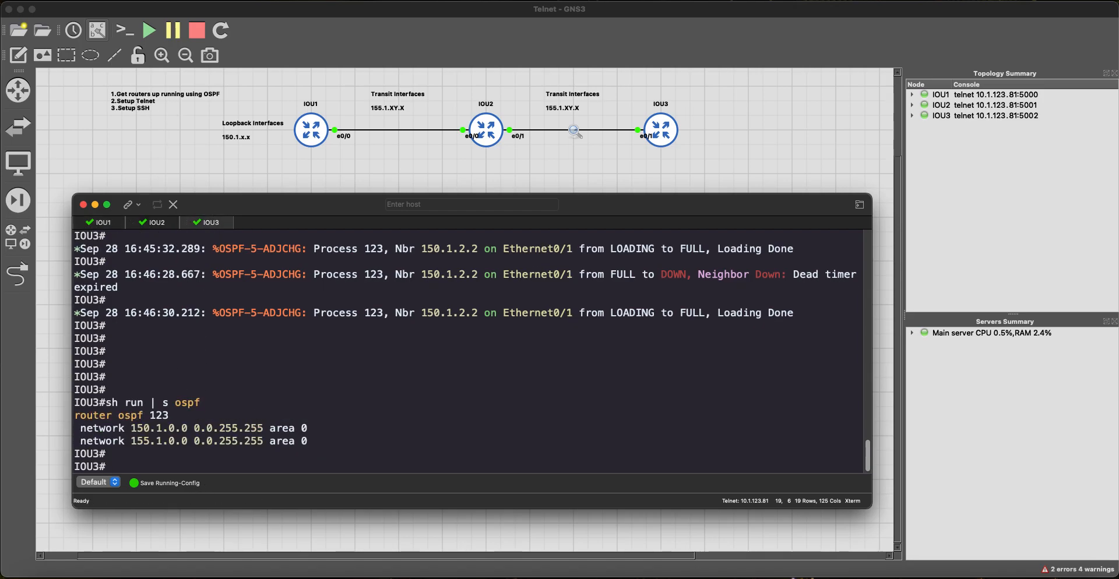
pyautogui.press('Return')
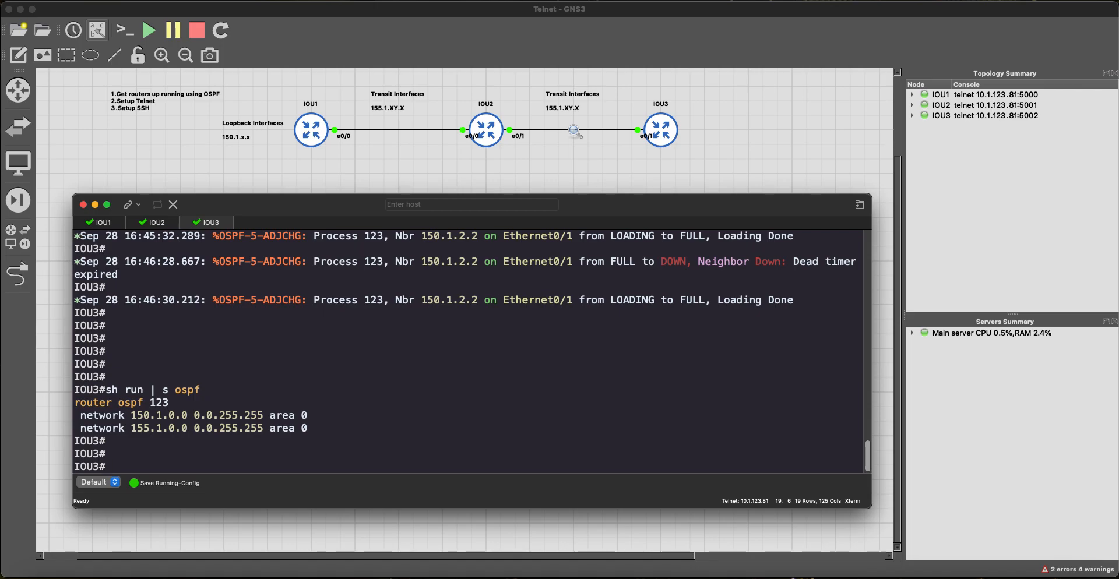
pyautogui.write('config t')
pyautogui.press('Return')
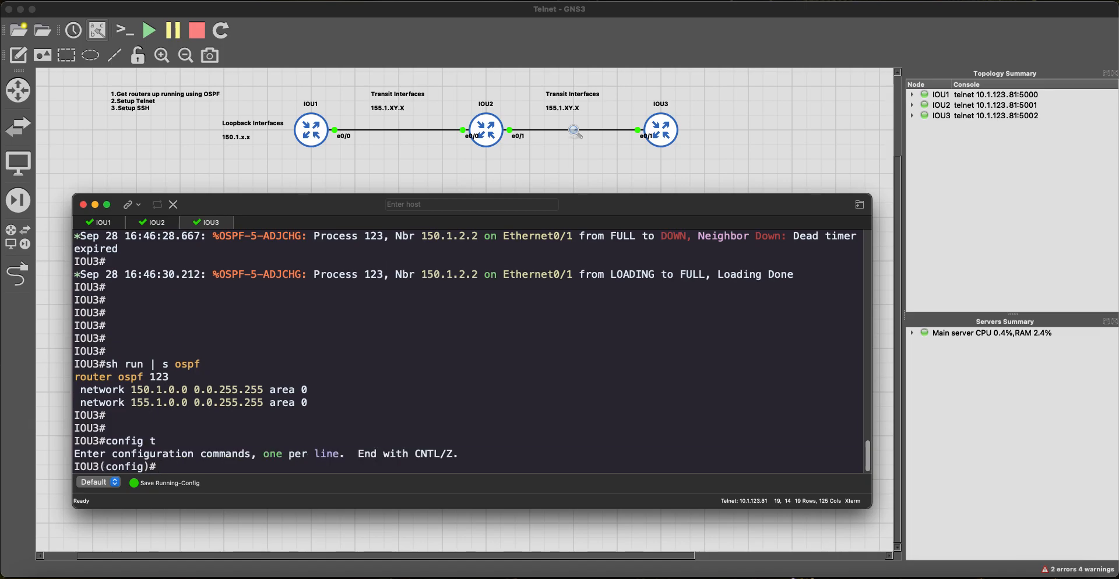
pyautogui.write('line ct')
pyautogui.press('BackSpace')
pyautogui.press('BackSpace')
pyautogui.press('BackSpace')
pyautogui.press('Tab')
pyautogui.write('vty')
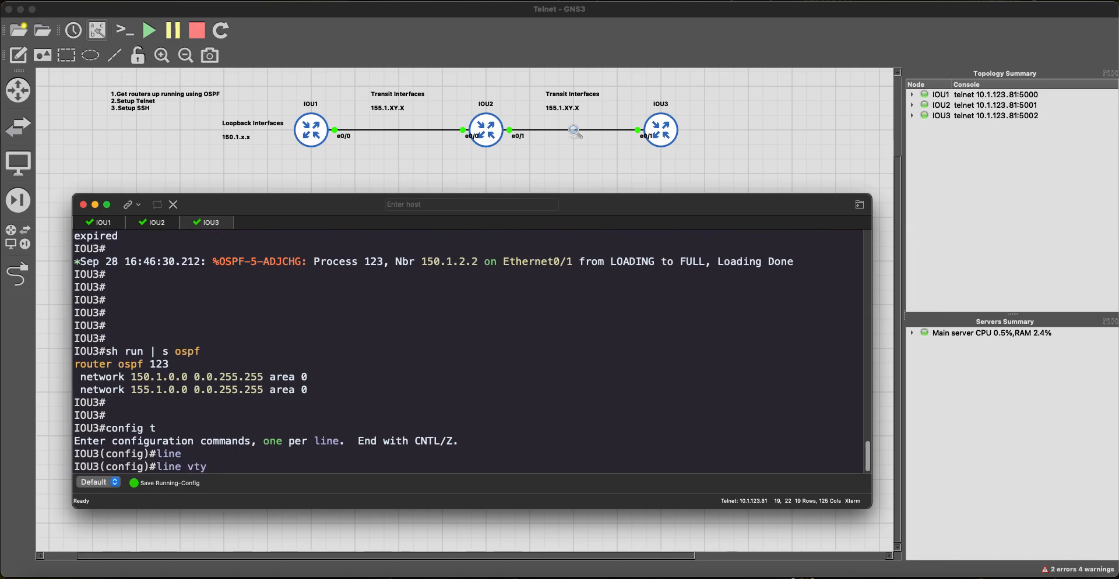
pyautogui.write(' 0 4')
pyautogui.press('Return')
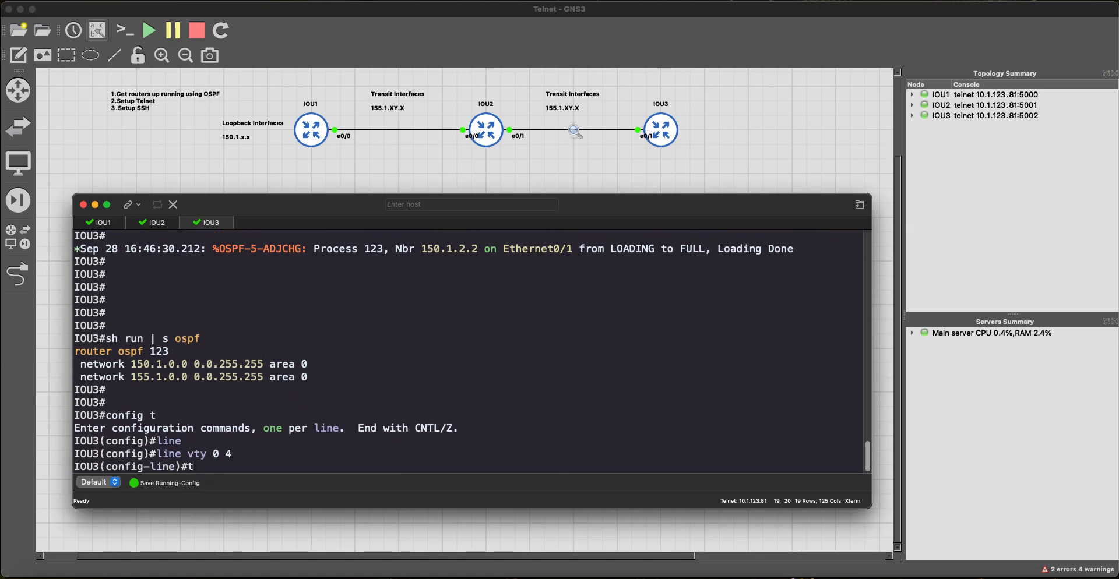
pyautogui.write('tr')
pyautogui.press('Tab')
pyautogui.write('in')
pyautogui.press('Tab')
pyautogui.write('t')
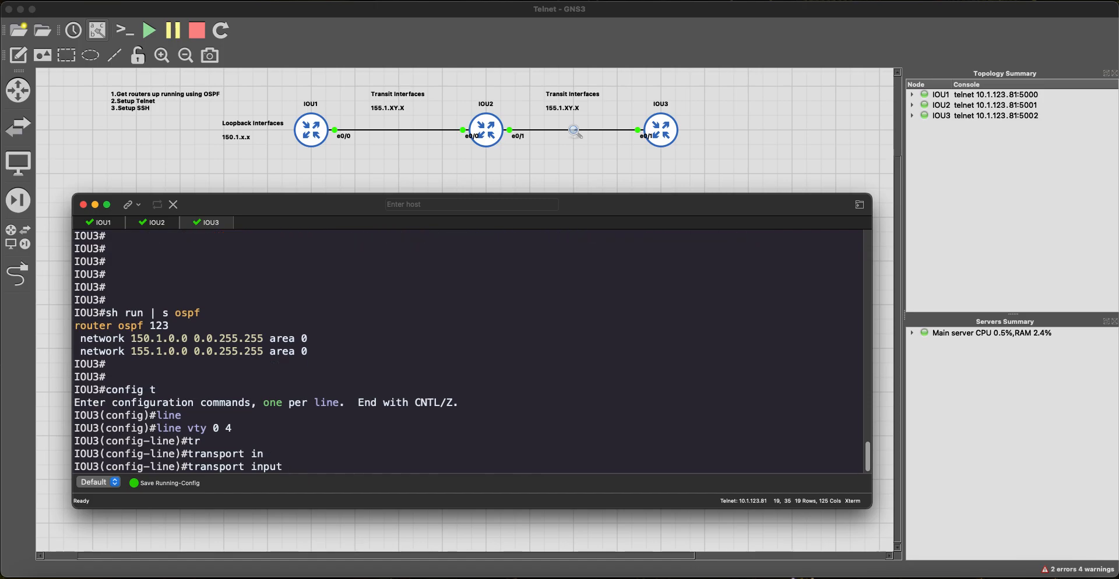
pyautogui.press('Tab')
pyautogui.press('Return')
# Step: Require login local on the IOU3 vty lines and exit configuration mode
pyautogui.write('logi')
pyautogui.press('Tab')
pyautogui.write('in')
pyautogui.press('Tab')
pyautogui.write('l')
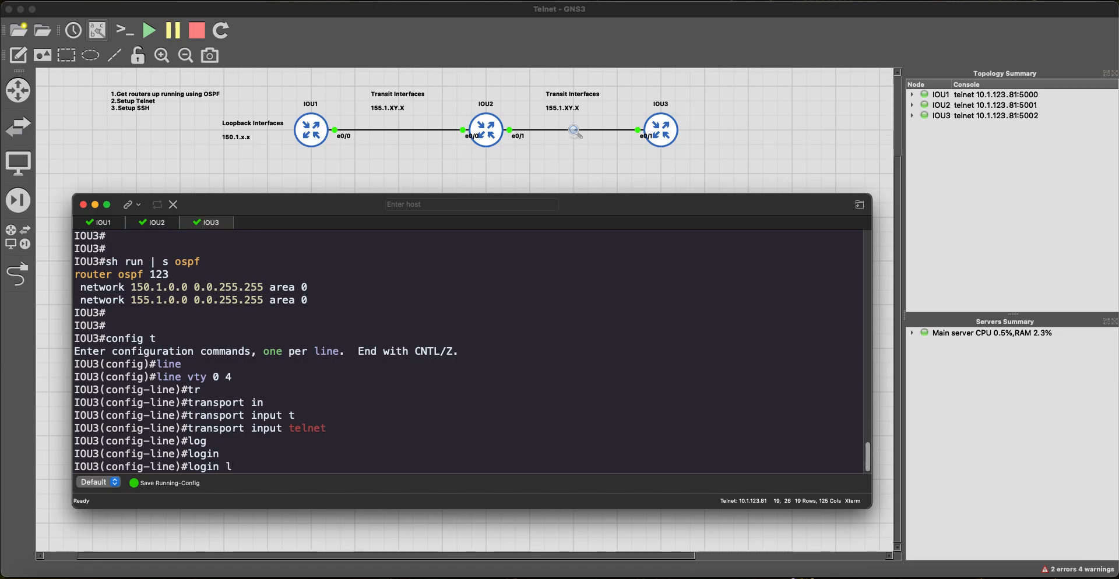
pyautogui.write('o')
pyautogui.press('Tab')
pyautogui.press('Return')
pyautogui.write('end')
pyautogui.press('Return')
# Step: Create a privilege 15 local username with a password on IOU3
pyautogui.write('config t')
pyautogui.press('Return')
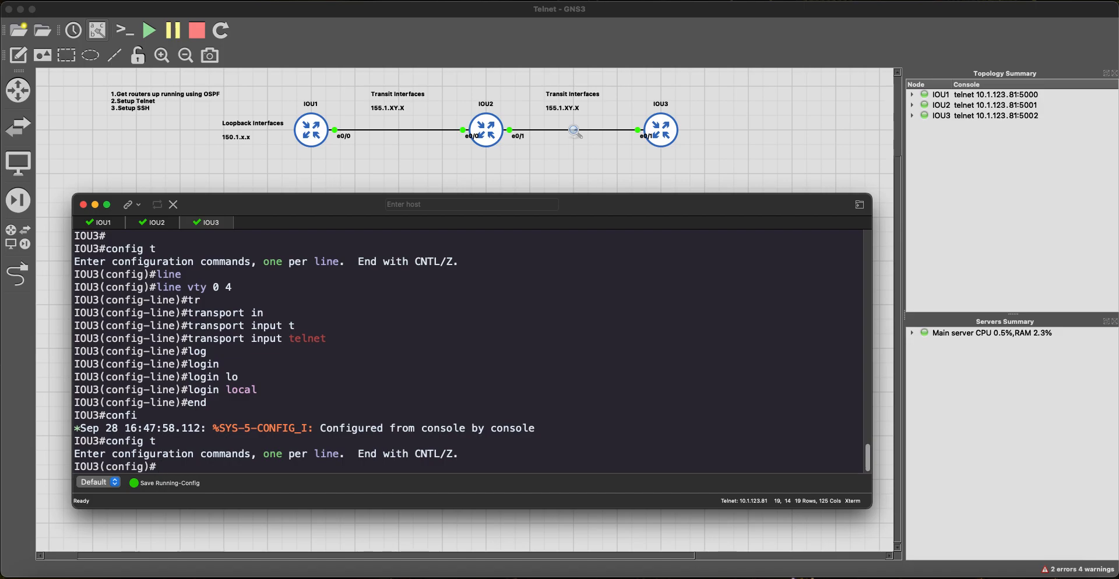
pyautogui.write('user')
pyautogui.press('Tab')
pyautogui.write('n')
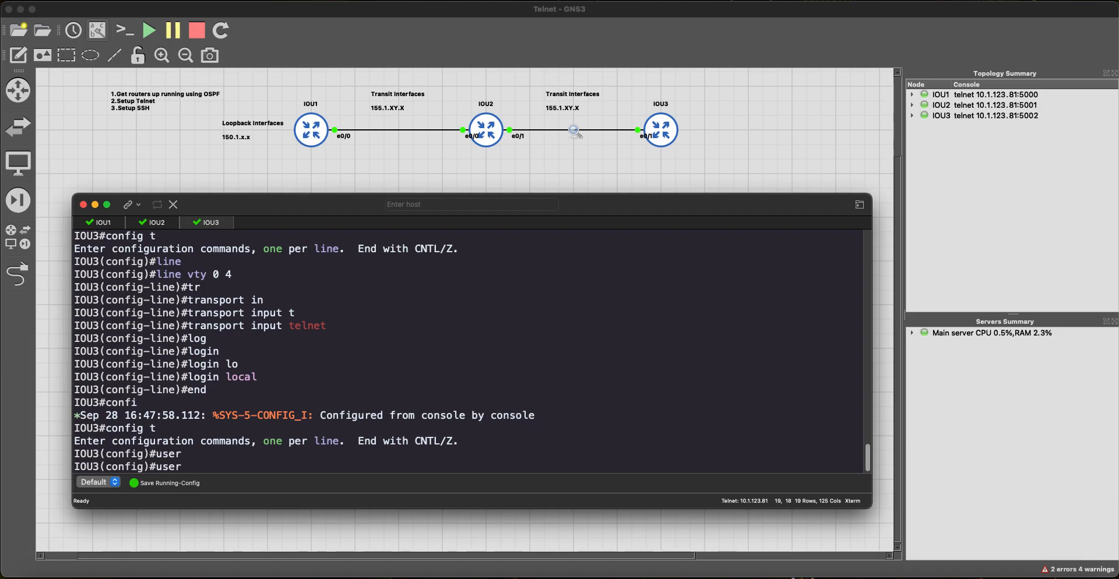
pyautogui.press('Tab')
pyautogui.write('jeff p')
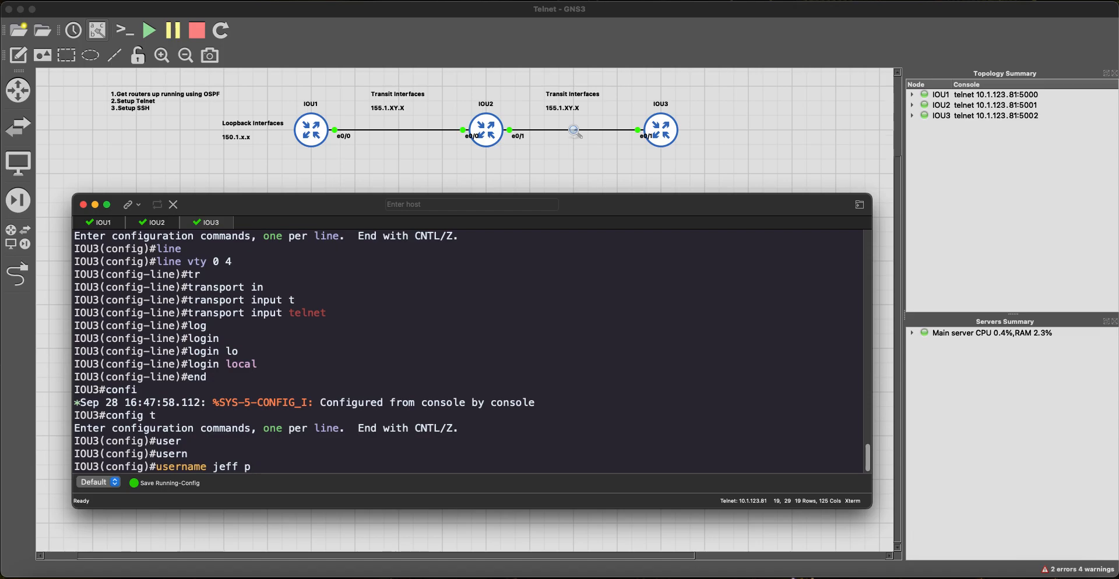
pyautogui.press('Tab')
pyautogui.write('r')
pyautogui.press('Tab')
pyautogui.write('15 pas')
pyautogui.press('Tab')
pyautogui.write('cisco')
pyautogui.press('Return')
# Step: Exit configuration mode and start a Wireshark capture on the IOU2–IOU3 link
pyautogui.write('end')
pyautogui.press('Return')
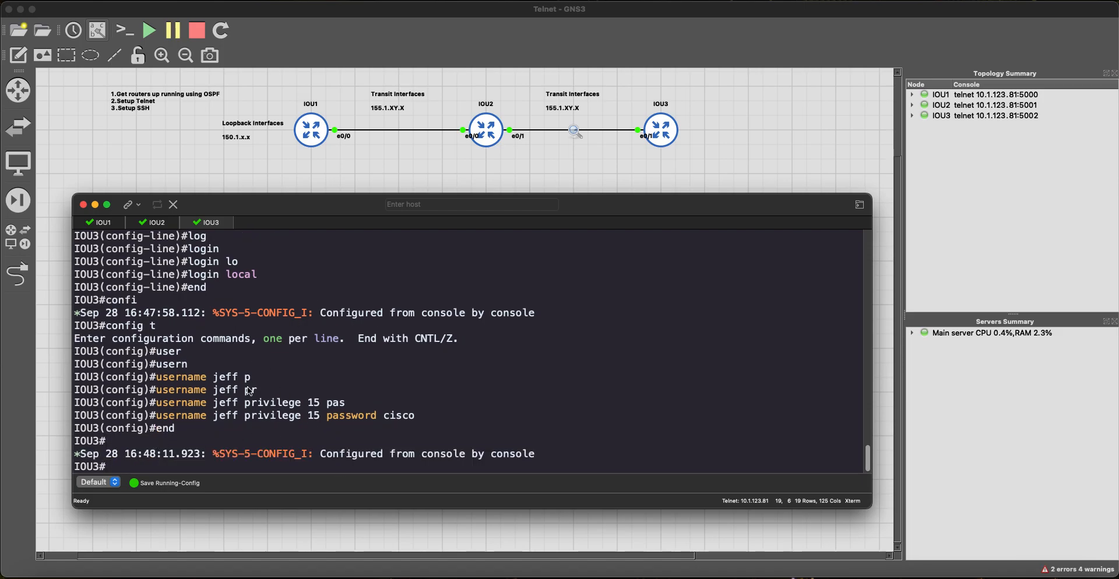
pyautogui.rightClick(577, 134)
pyautogui.click(594, 148)
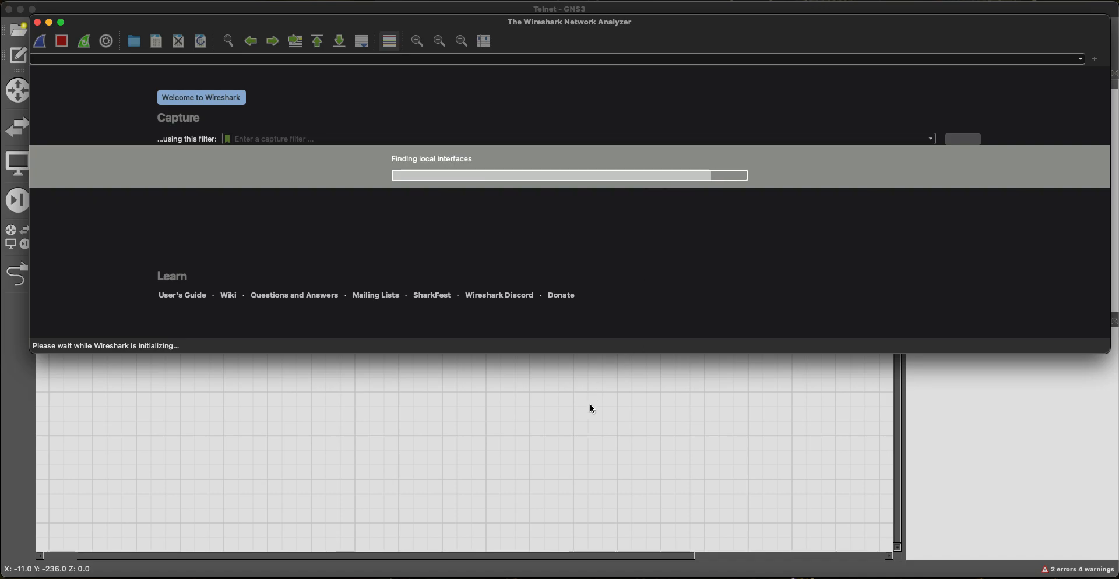
# Step: Bring the router console forward and move it down to reveal the captured OSPF packets
pyautogui.click(577, 389)
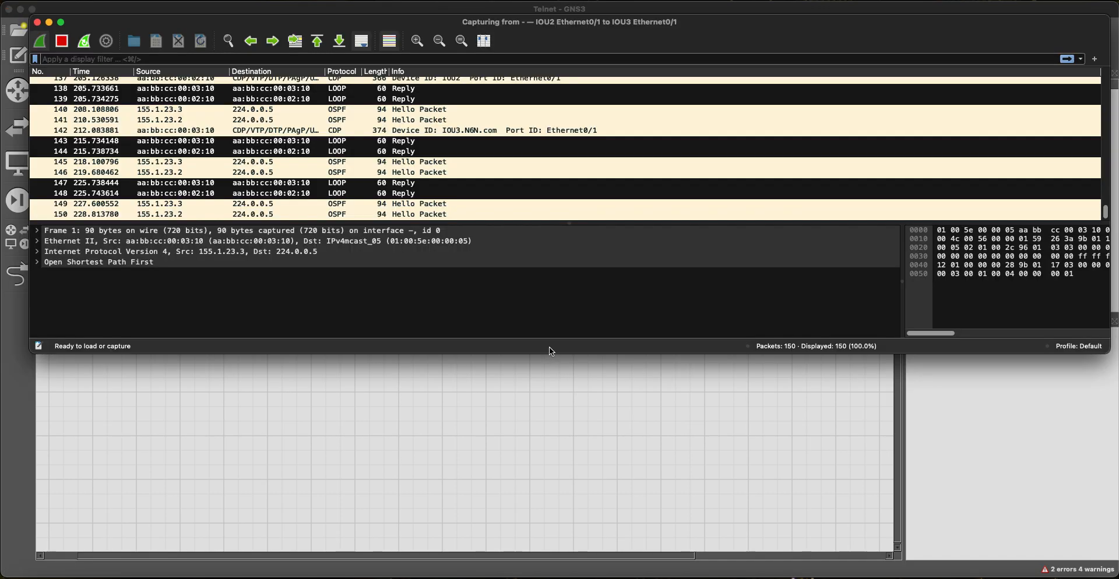
pyautogui.press('super+Tab')
pyautogui.press('super+Tab')
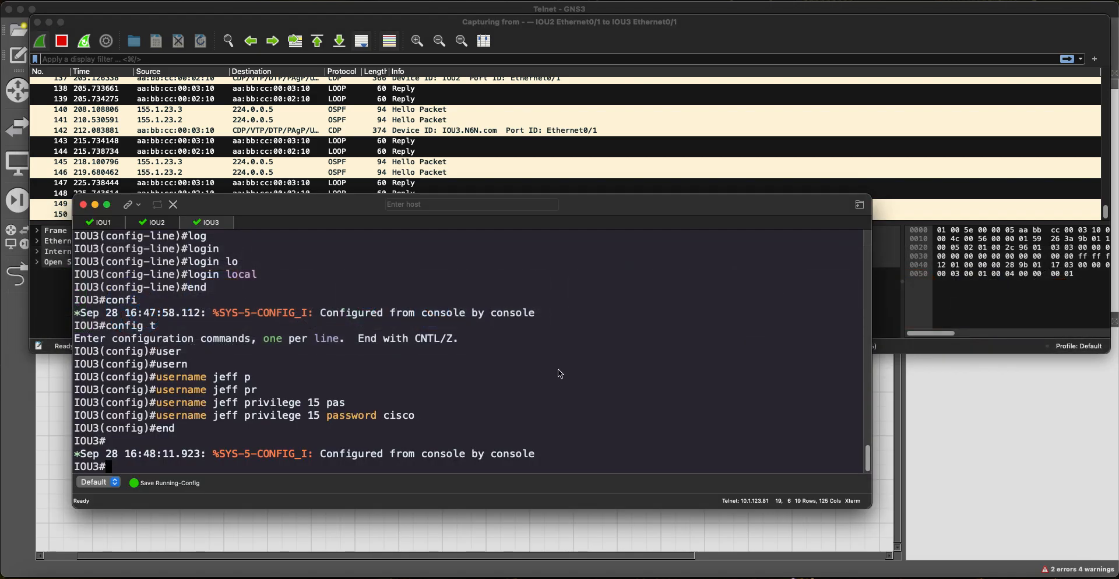
pyautogui.moveTo(495, 204); pyautogui.dragTo(597, 288)
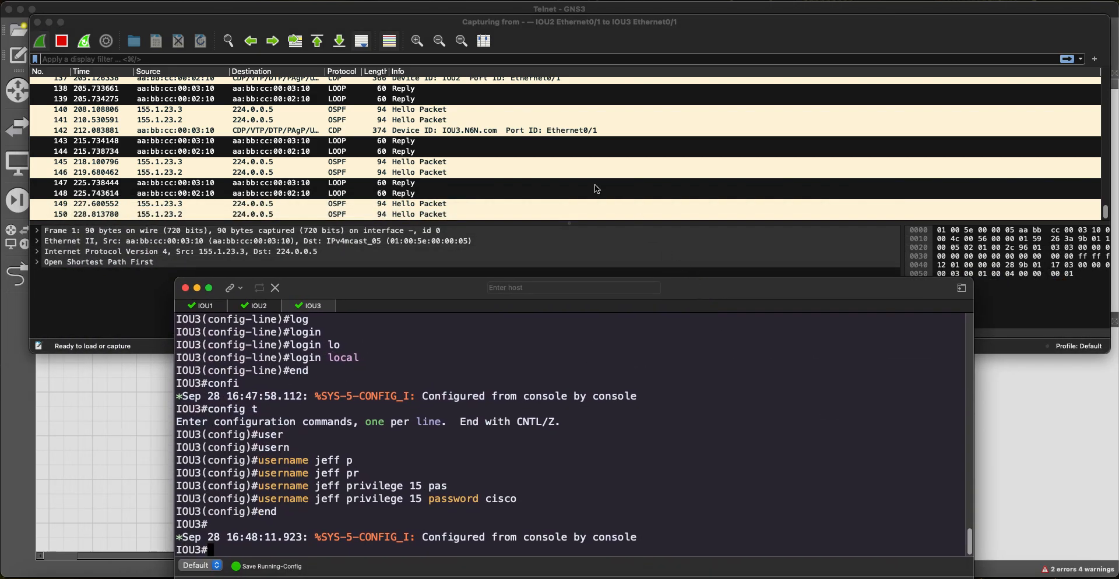
# Step: From IOU1, Telnet to 150.1.3.3 and log in with IOU3's local username and password
pyautogui.press('super+1')
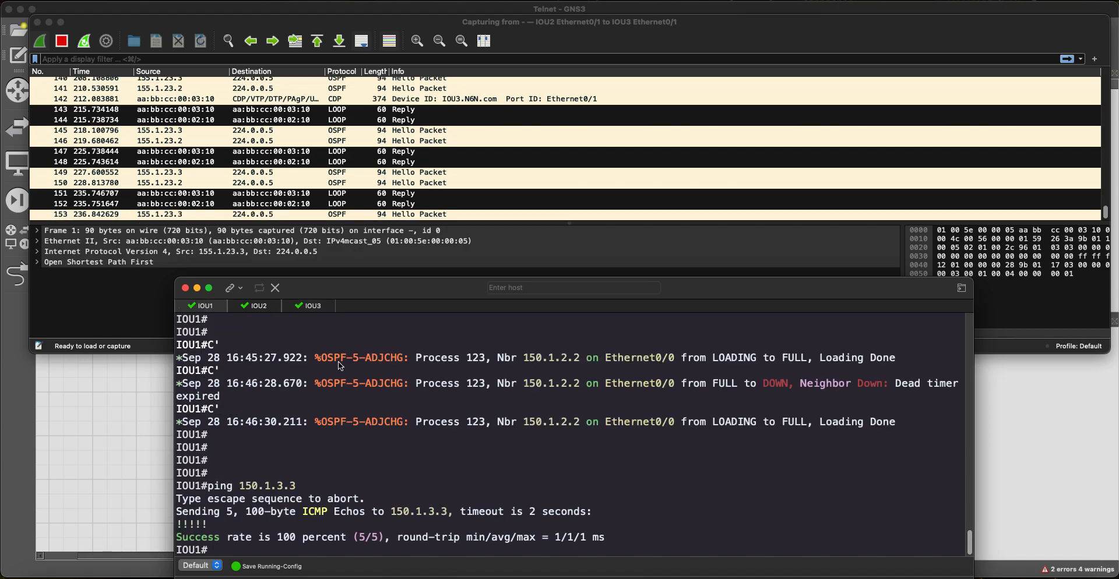
pyautogui.moveTo(338, 293); pyautogui.dragTo(296, 278)
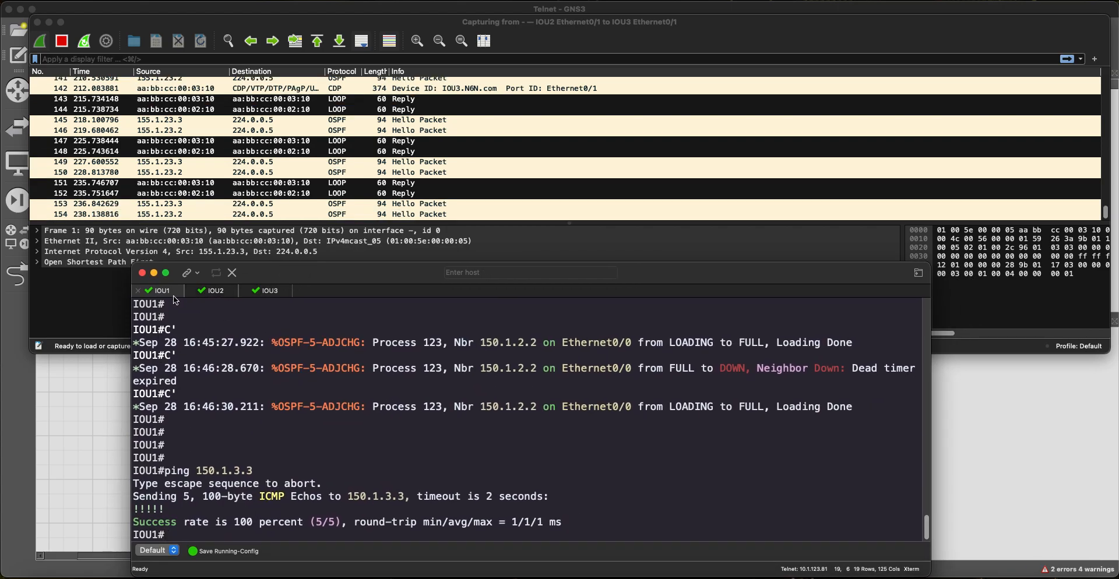
pyautogui.write('telnet')
pyautogui.press('Return')
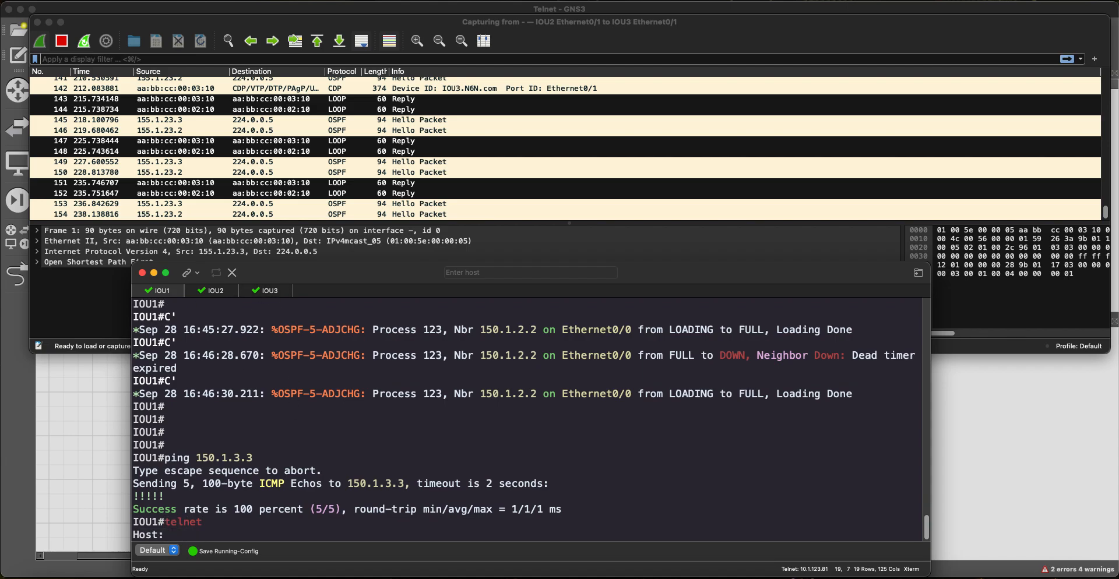
pyautogui.press('Return')
pyautogui.press('Return')
pyautogui.write('tel')
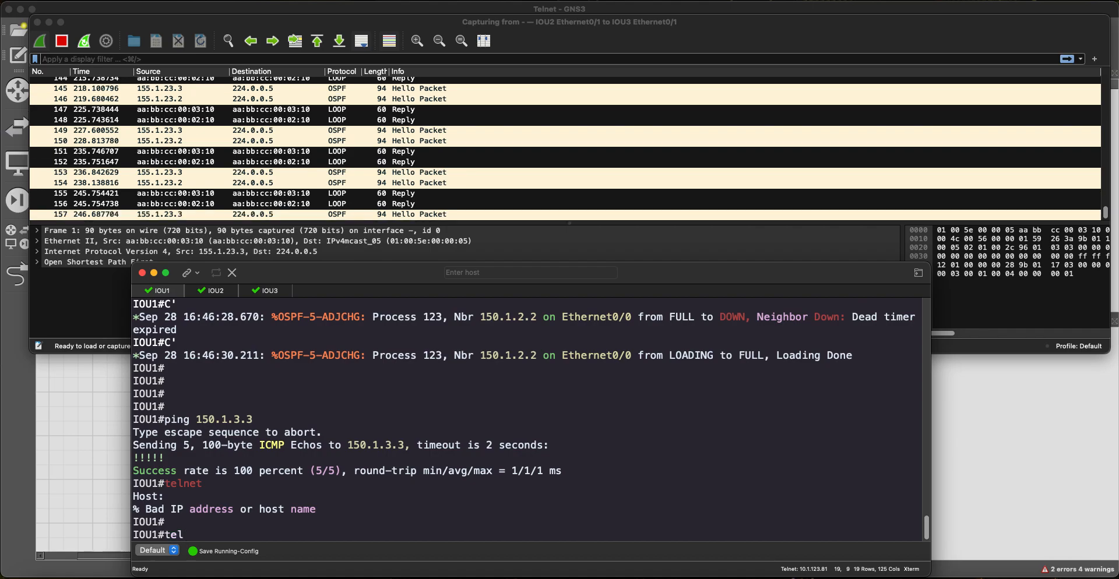
pyautogui.write('net 150.1.3.3')
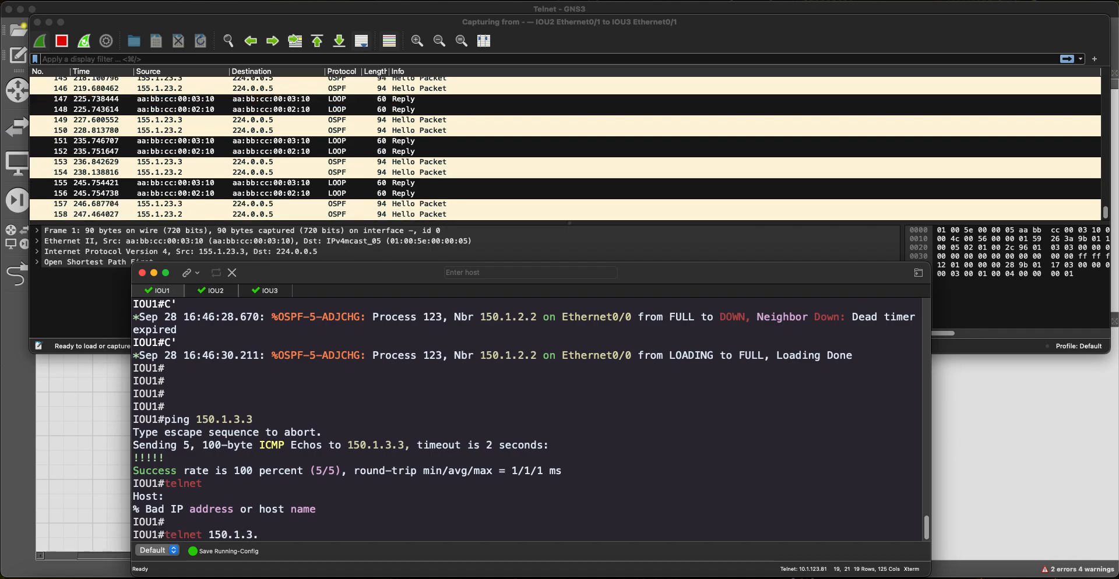
pyautogui.press('Return')
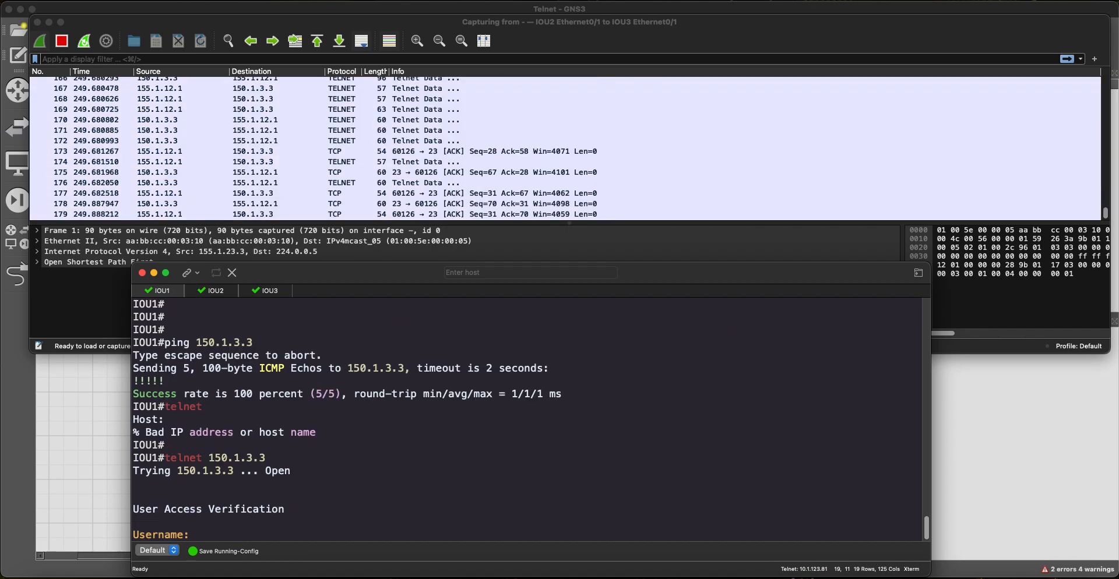
pyautogui.scroll(5, 442, 173)
pyautogui.scroll(-5, 443, 173)
pyautogui.write('jeff')
pyautogui.press('Return')
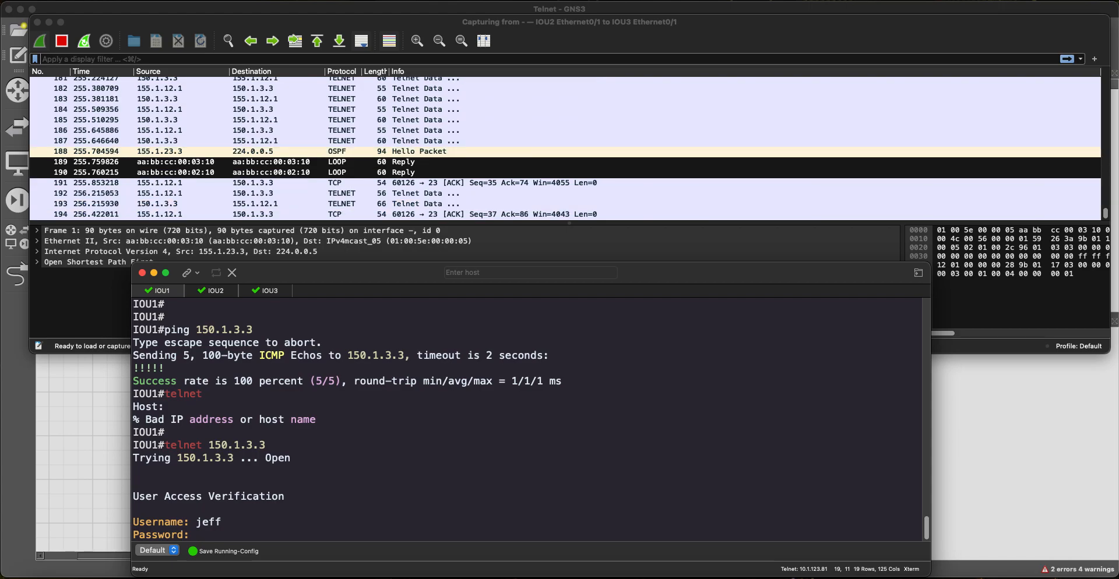
pyautogui.press('Return')
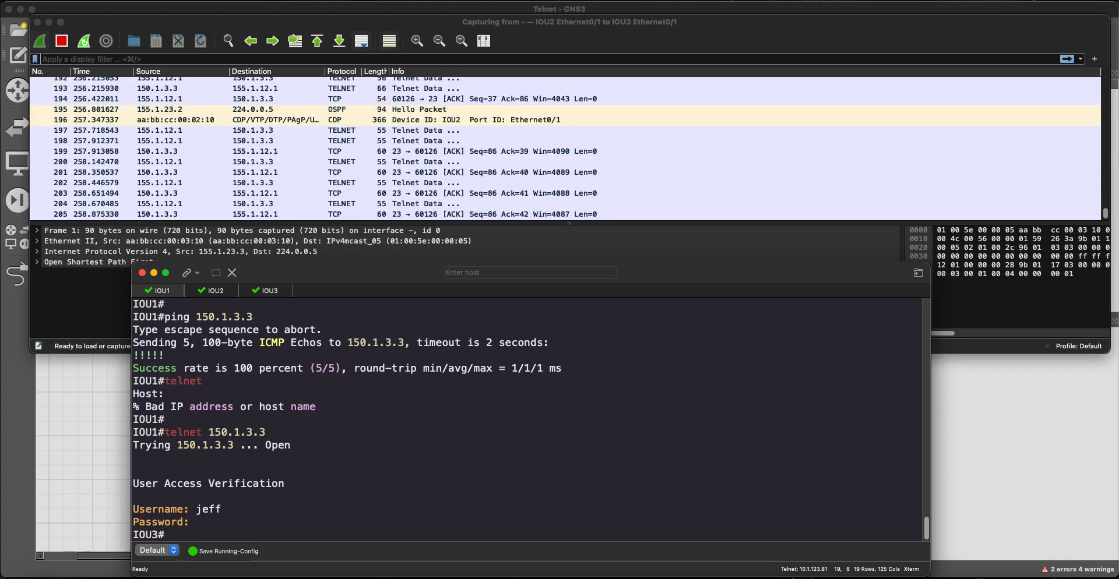
pyautogui.press('Return')
pyautogui.press('Return')
pyautogui.press('Return')
pyautogui.press('Return')
pyautogui.press('Return')
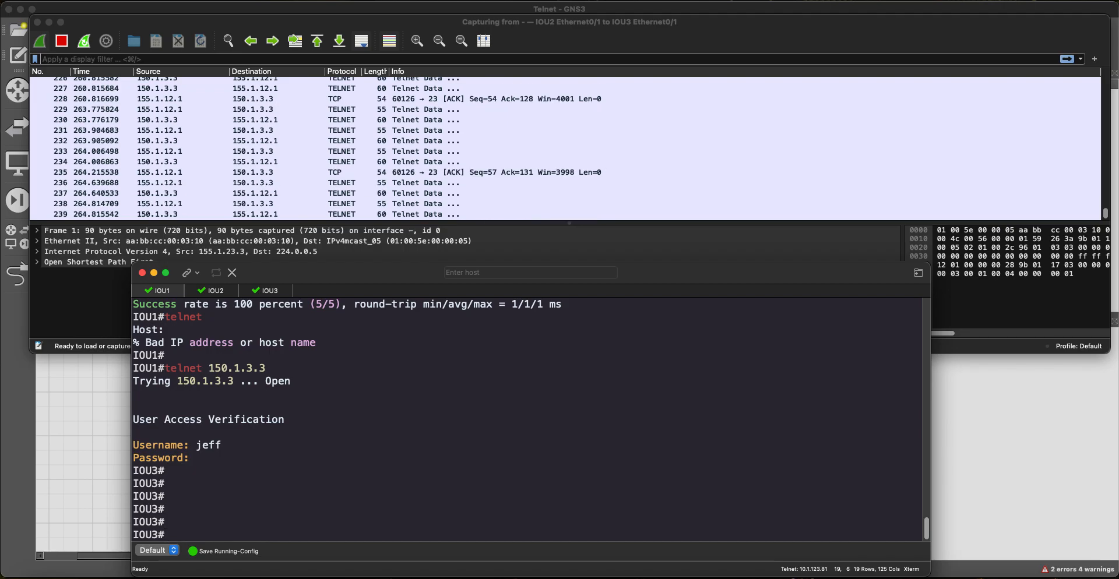
# Step: Over the Telnet session, display IOU3's routing table, ping 150.1.1.1, then return to Wireshark
pyautogui.write('sh ip route')
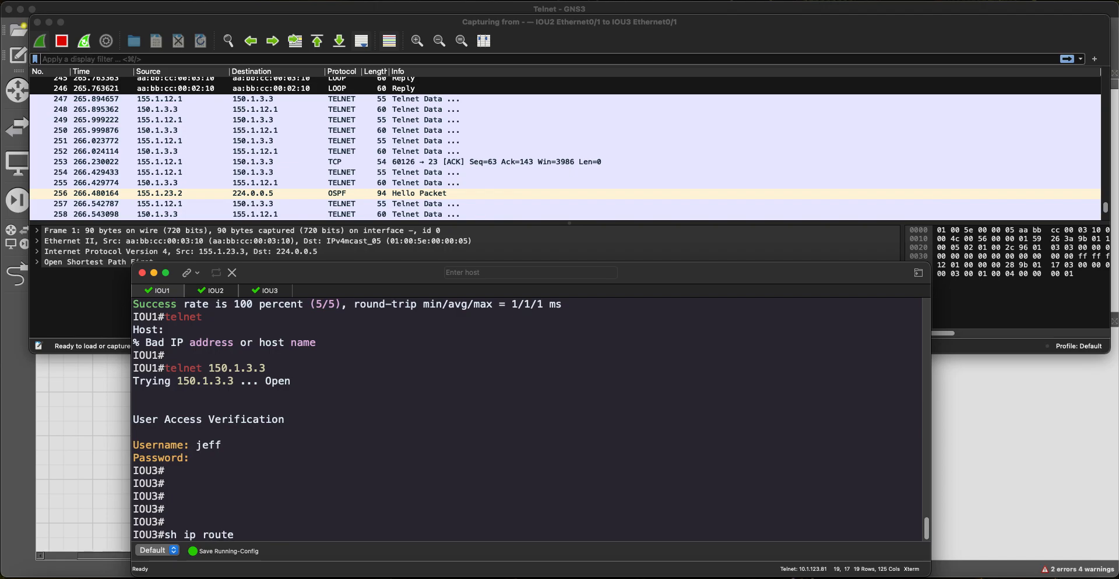
pyautogui.press('Return')
pyautogui.press('Return')
pyautogui.press('Return')
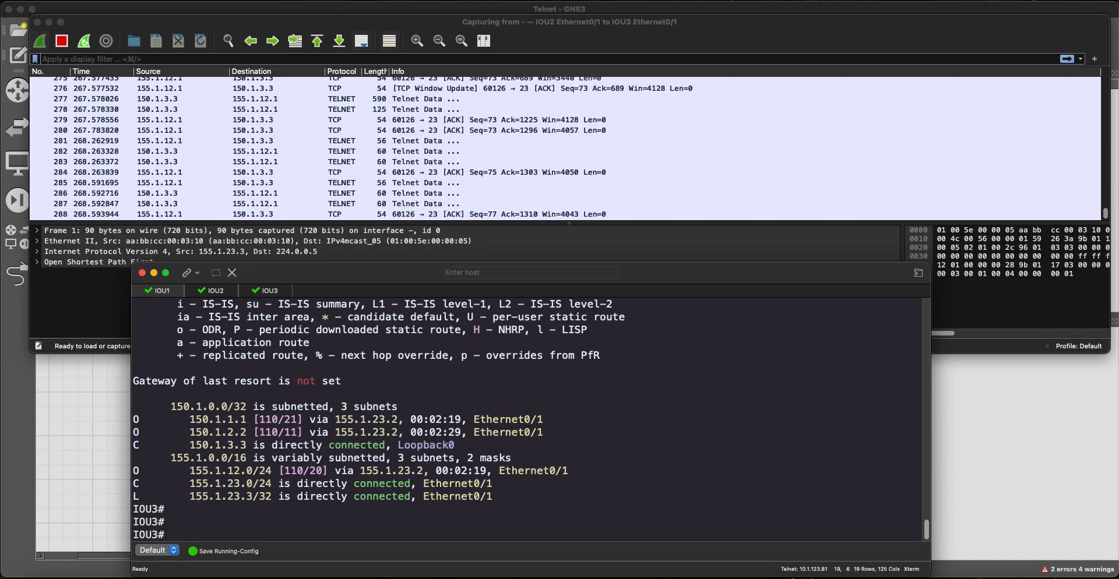
pyautogui.write('ping 15')
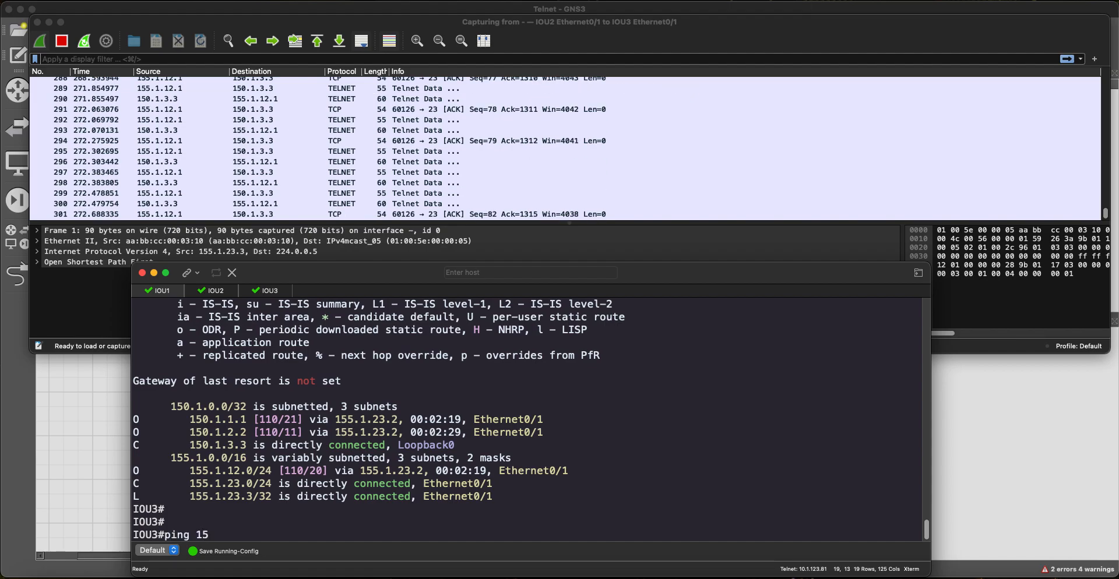
pyautogui.write('0.1')
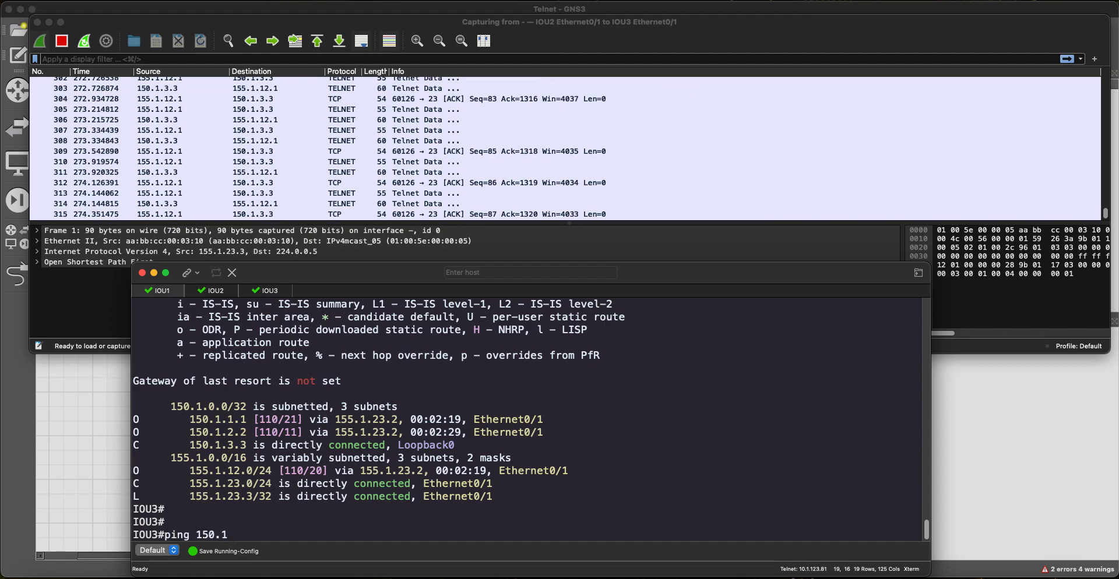
pyautogui.write('.1.1')
pyautogui.press('Return')
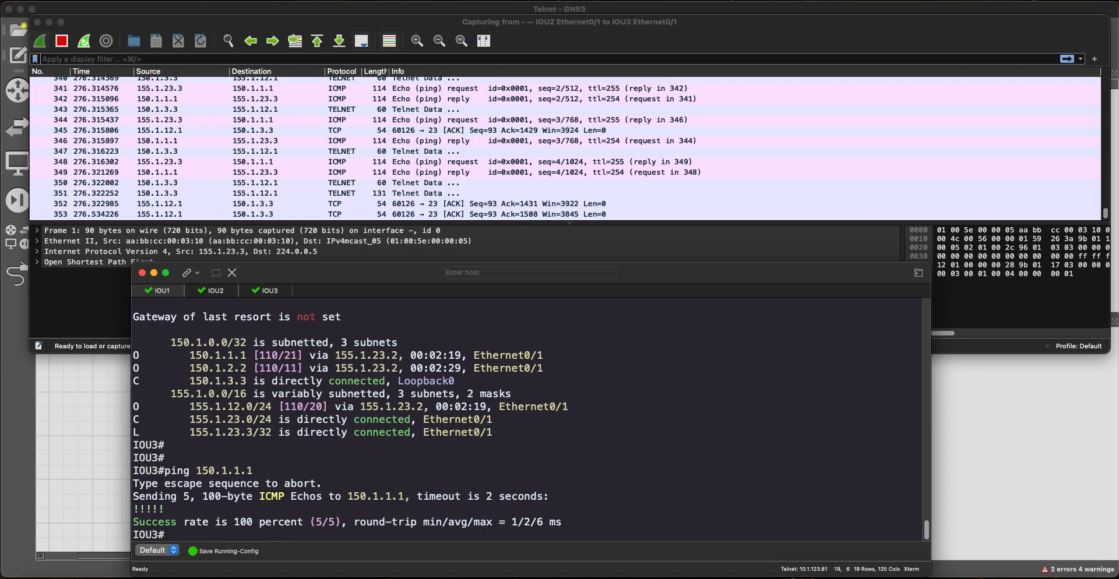
pyautogui.press('Return')
pyautogui.press('Return')
pyautogui.click(448, 143)
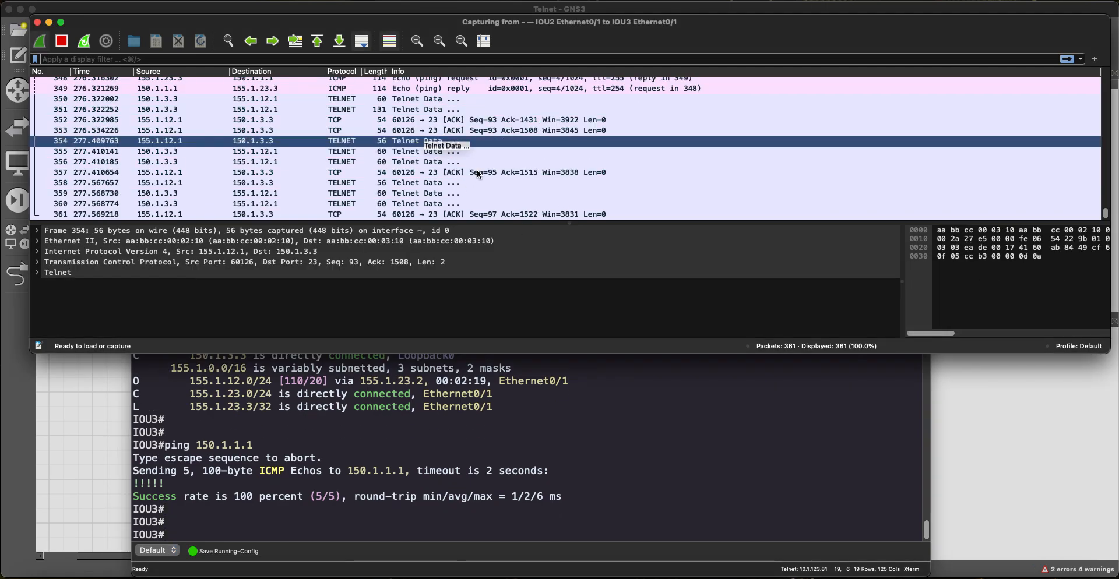
# Step: Stop the Wireshark capture at 361 packets
pyautogui.click(63, 42)
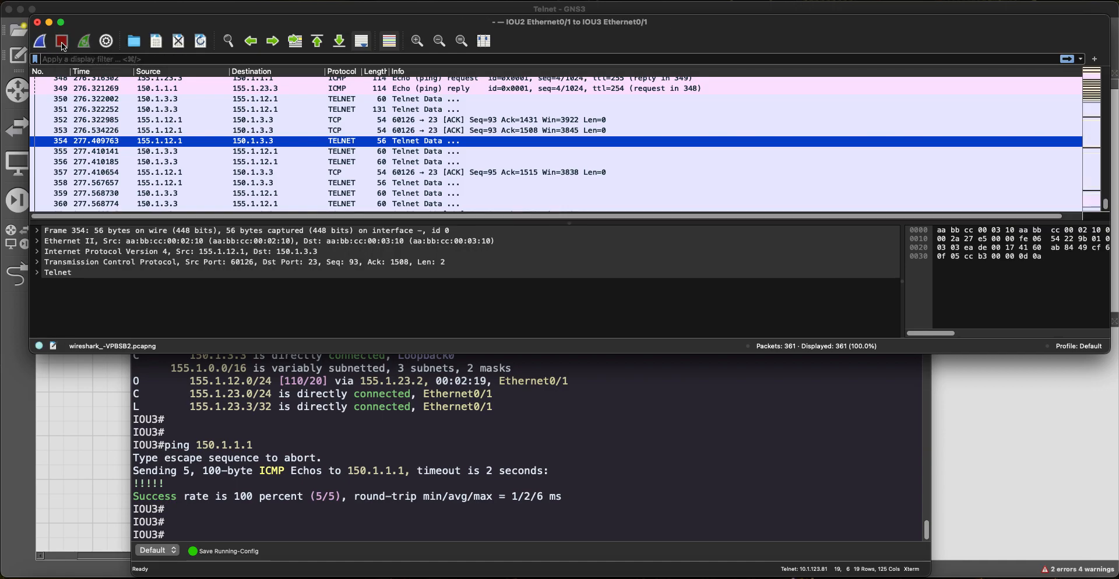
pyautogui.scroll(8, 286, 114)
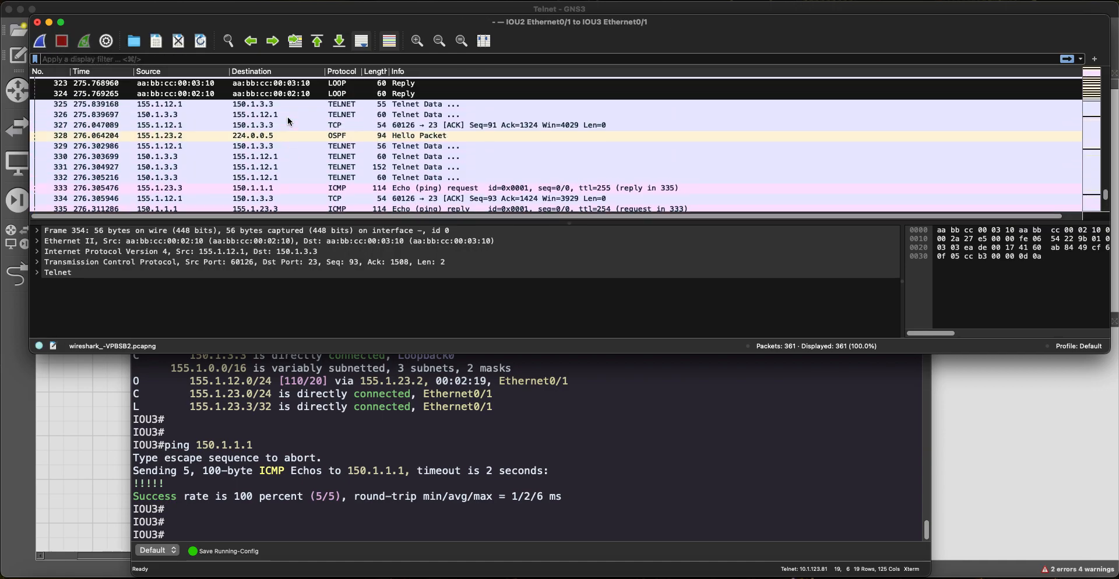
pyautogui.scroll(6, 287, 117)
pyautogui.click(251, 146)
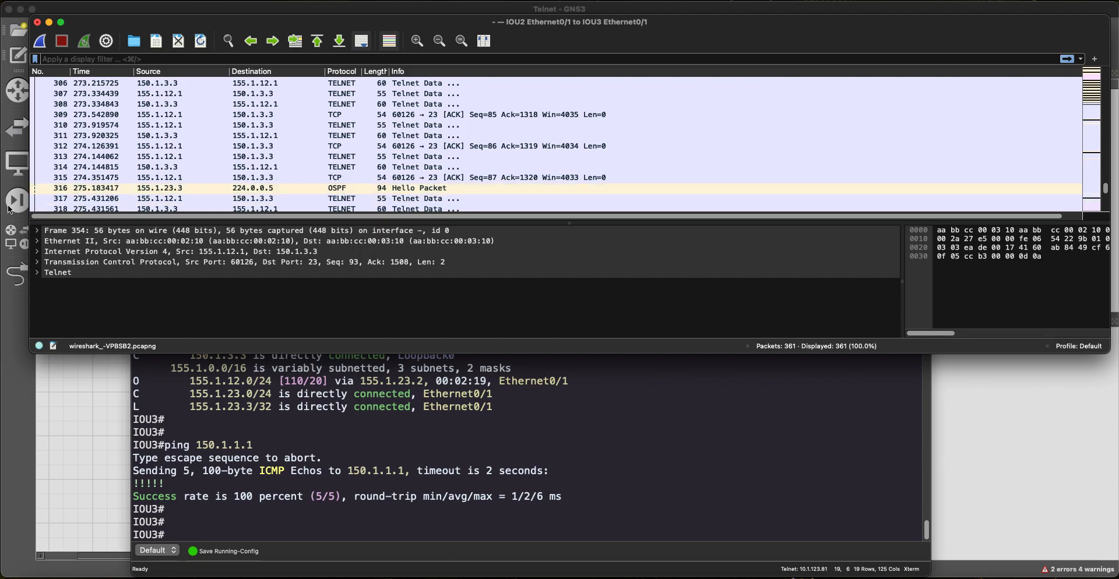
# Step: Select Telnet Data packet 162 and follow its TCP stream
pyautogui.scroll(10, 279, 169)
pyautogui.scroll(20, 284, 168)
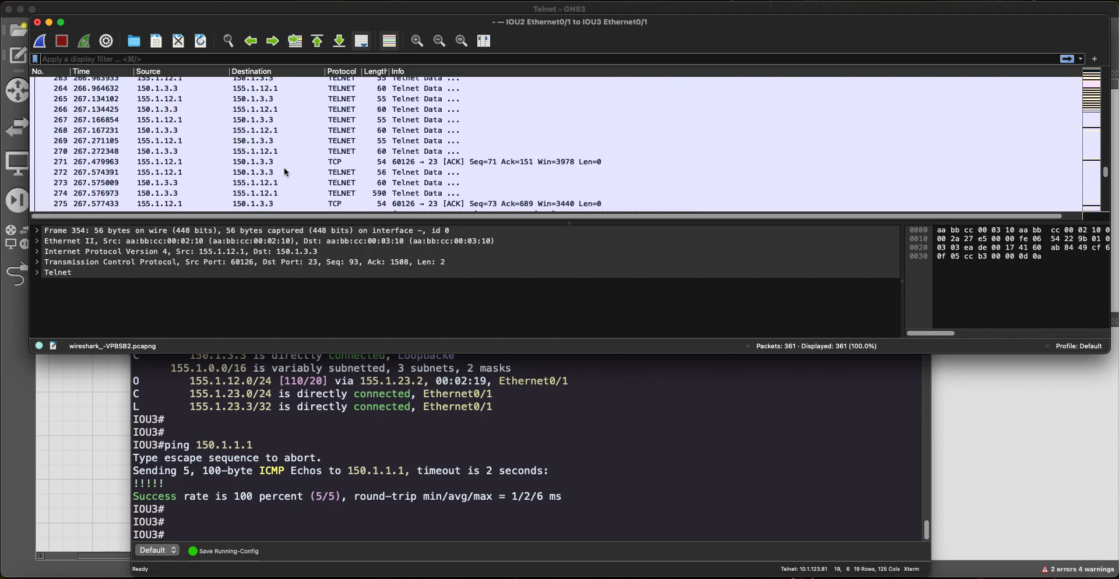
pyautogui.scroll(19, 285, 167)
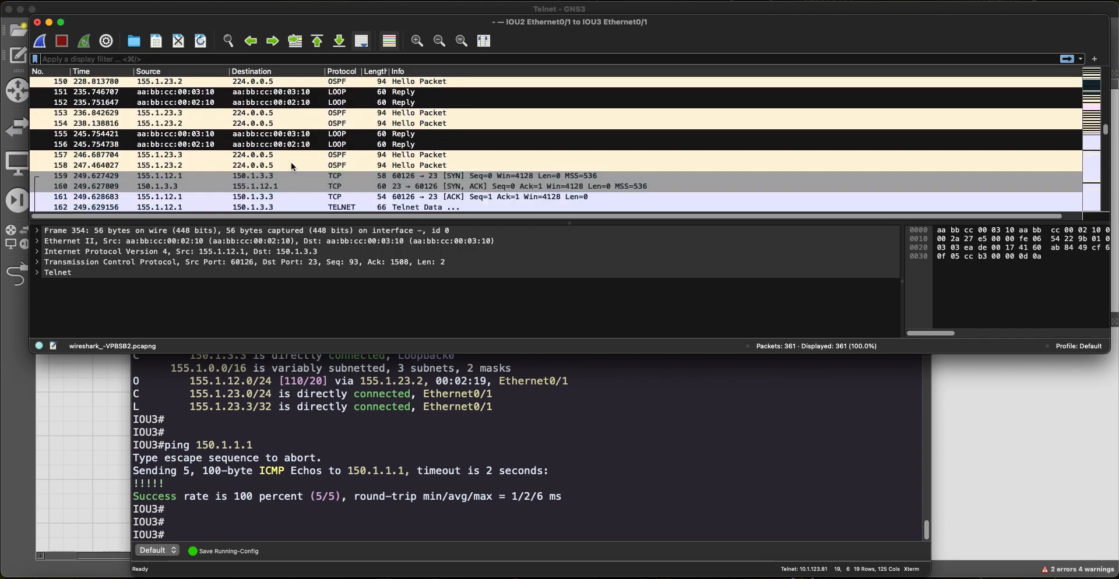
pyautogui.click(291, 149)
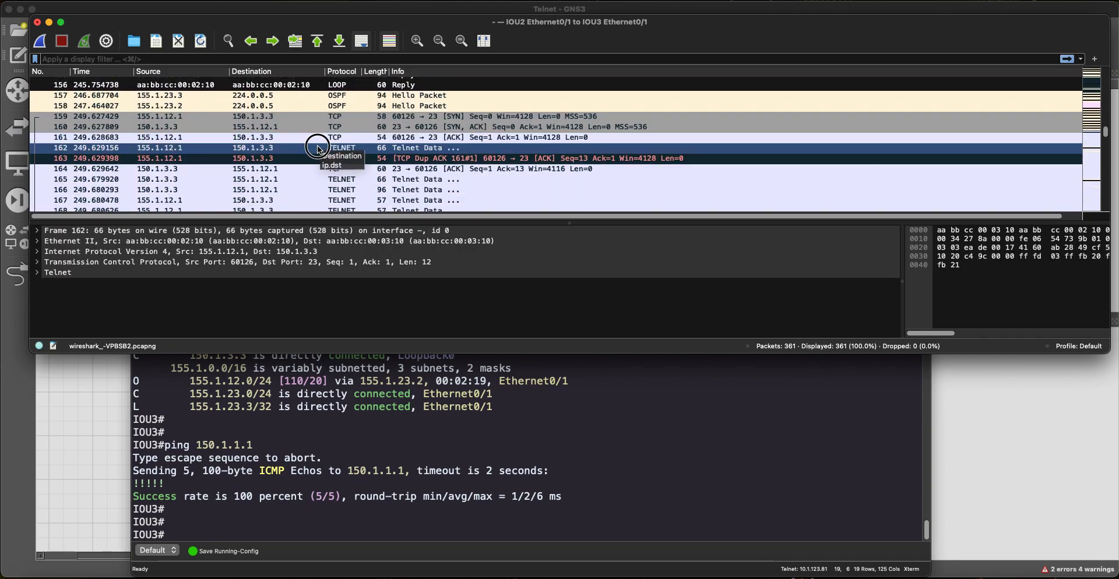
pyautogui.click(317, 148)
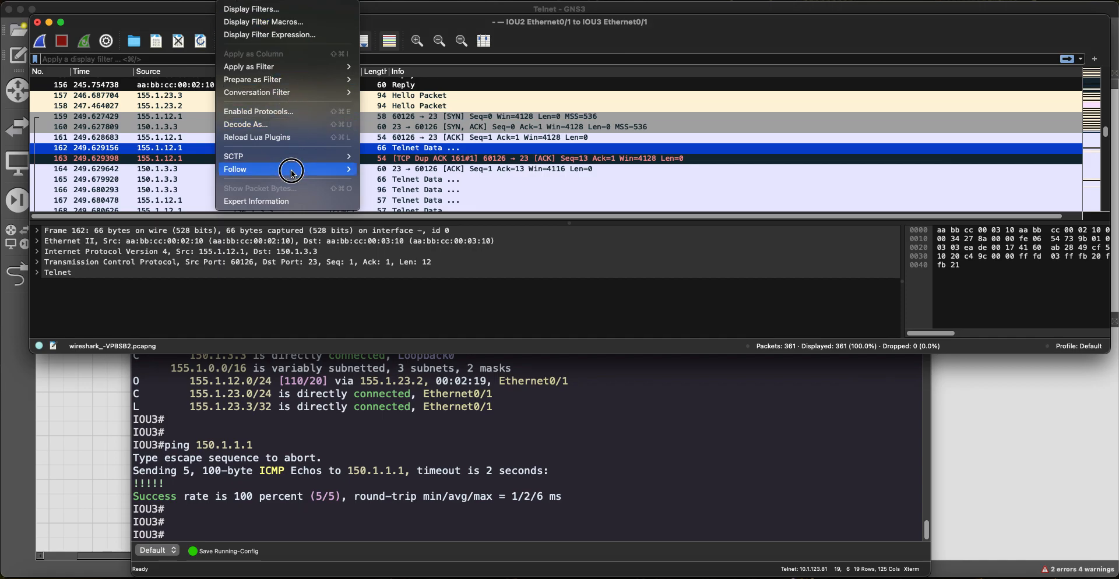
pyautogui.moveTo(291, 170)
pyautogui.click(396, 173)
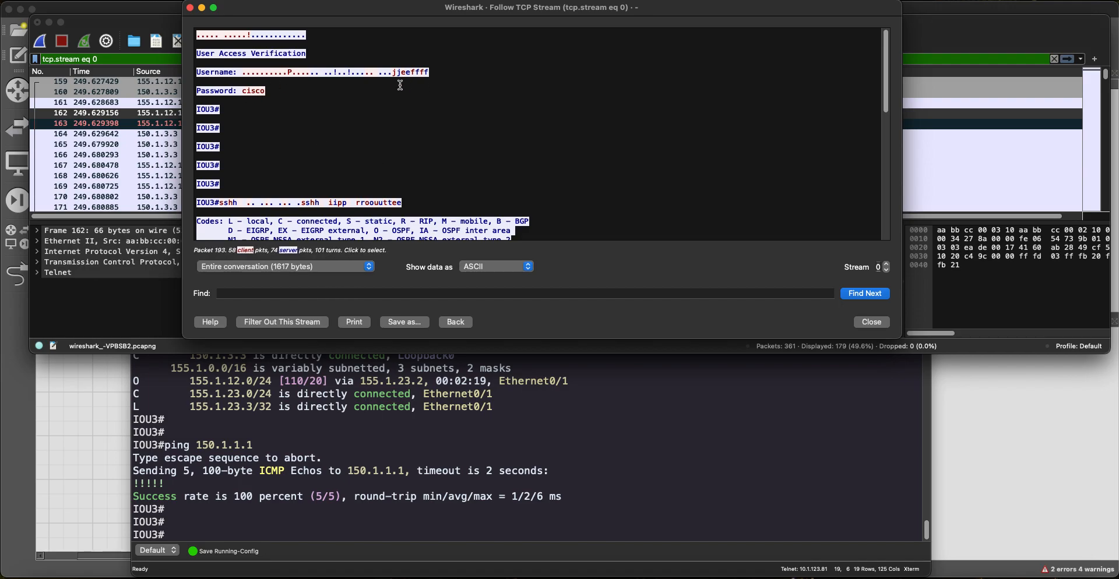
# Step: Review the cleartext username, password and show ip route command in the followed Telnet stream
pyautogui.moveTo(391, 74); pyautogui.dragTo(429, 78)
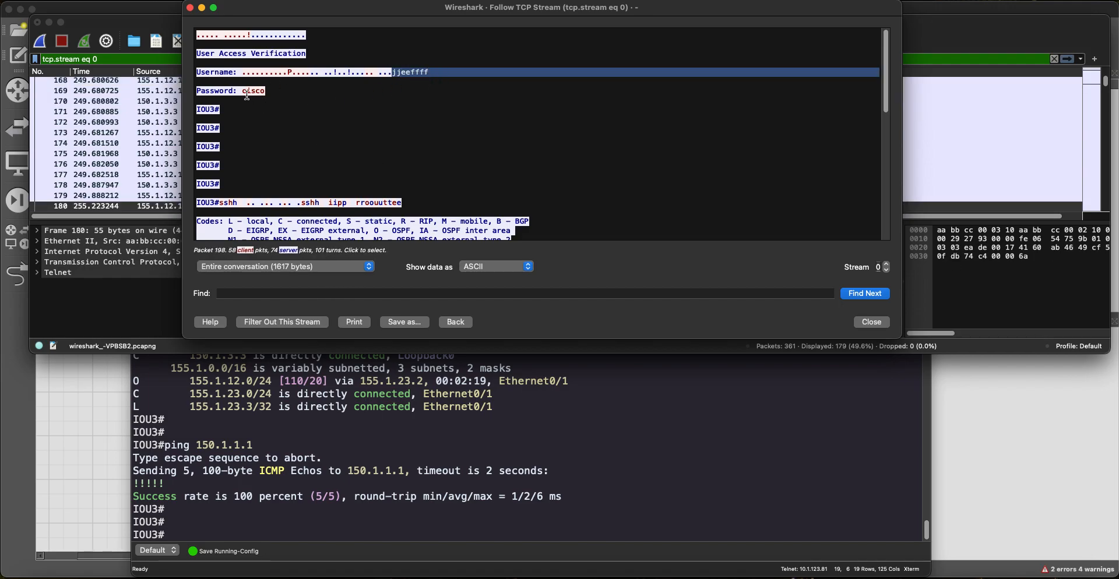
pyautogui.moveTo(247, 95); pyautogui.dragTo(267, 94)
pyautogui.scroll(-2, 291, 155)
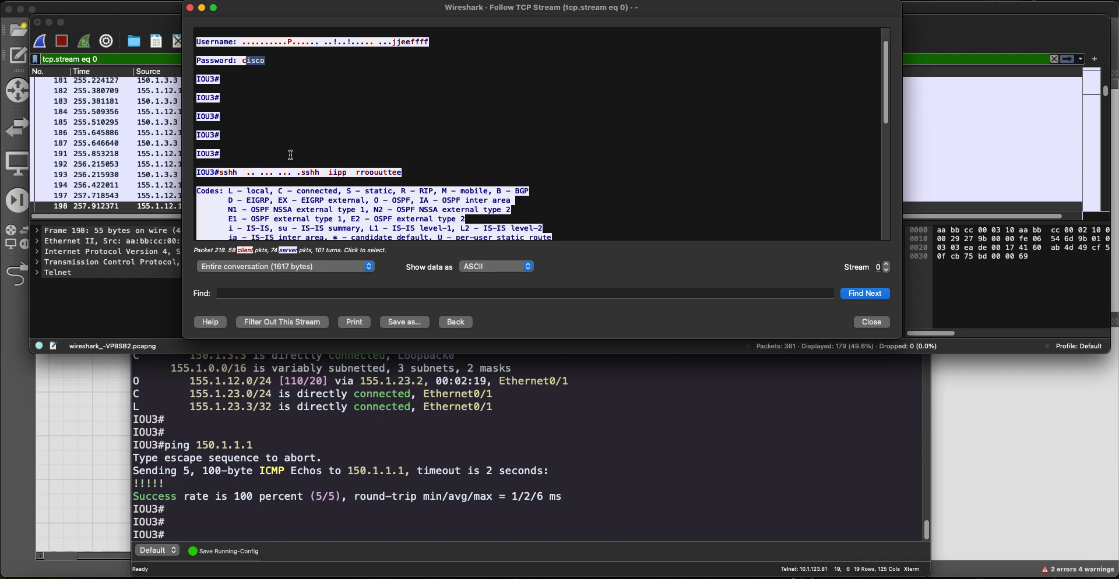
pyautogui.click(257, 172)
pyautogui.scroll(-4, 273, 126)
pyautogui.scroll(-5, 273, 126)
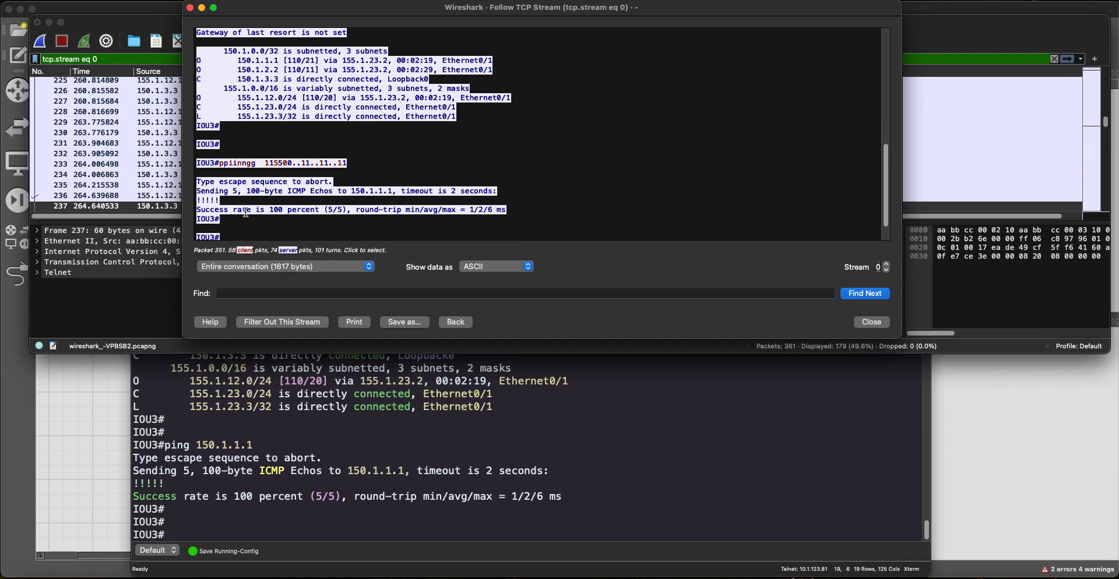
pyautogui.scroll(-1, 246, 214)
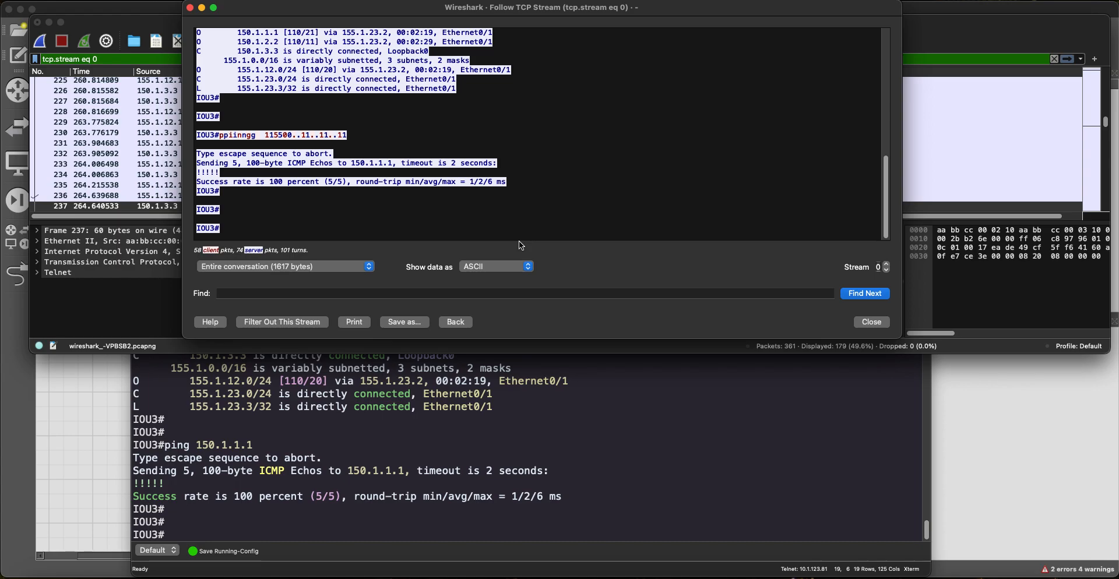
# Step: Close the Follow TCP Stream window and quit Wireshark
pyautogui.click(870, 322)
pyautogui.moveTo(289, 26); pyautogui.dragTo(286, 21)
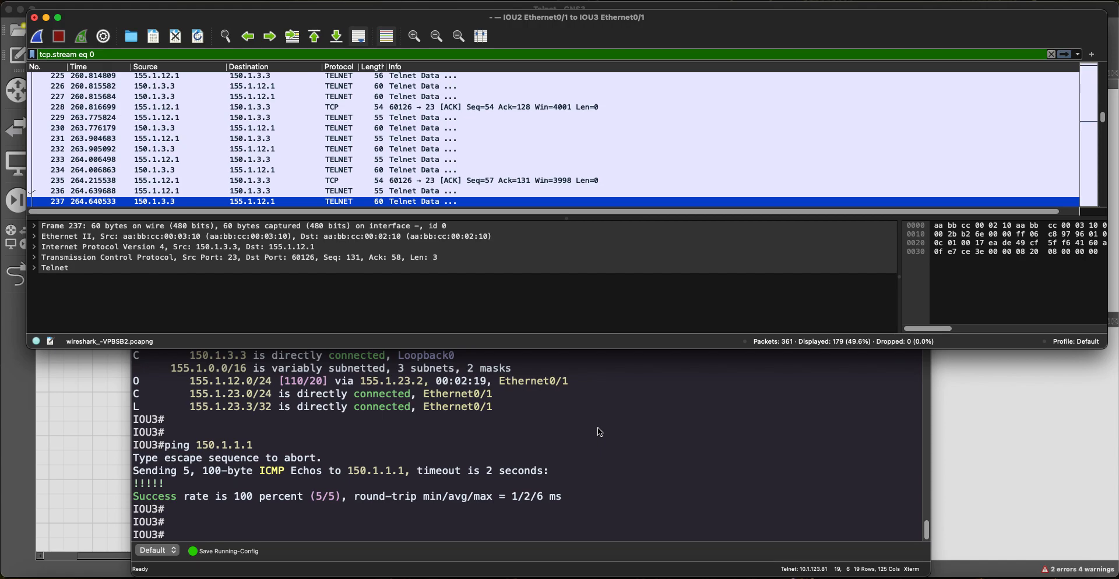
pyautogui.click(34, 18)
# Step: Quit Wireshark without saving and exit the Telnet session from IOU1 to IOU3
pyautogui.click(496, 301)
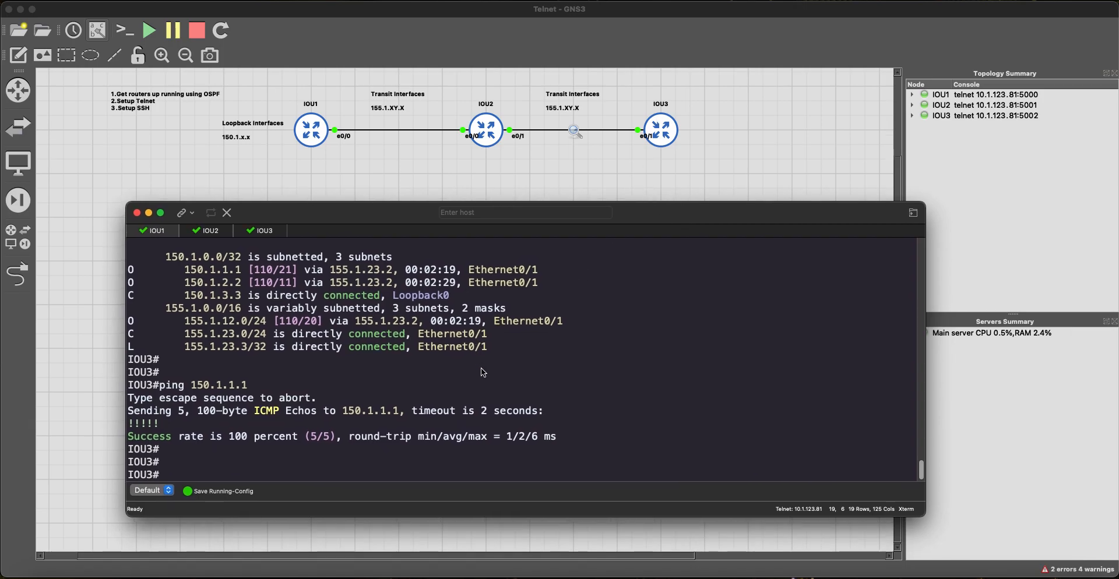
pyautogui.press('Return')
pyautogui.press('Return')
pyautogui.press('Return')
pyautogui.write('exit')
pyautogui.press('Return')
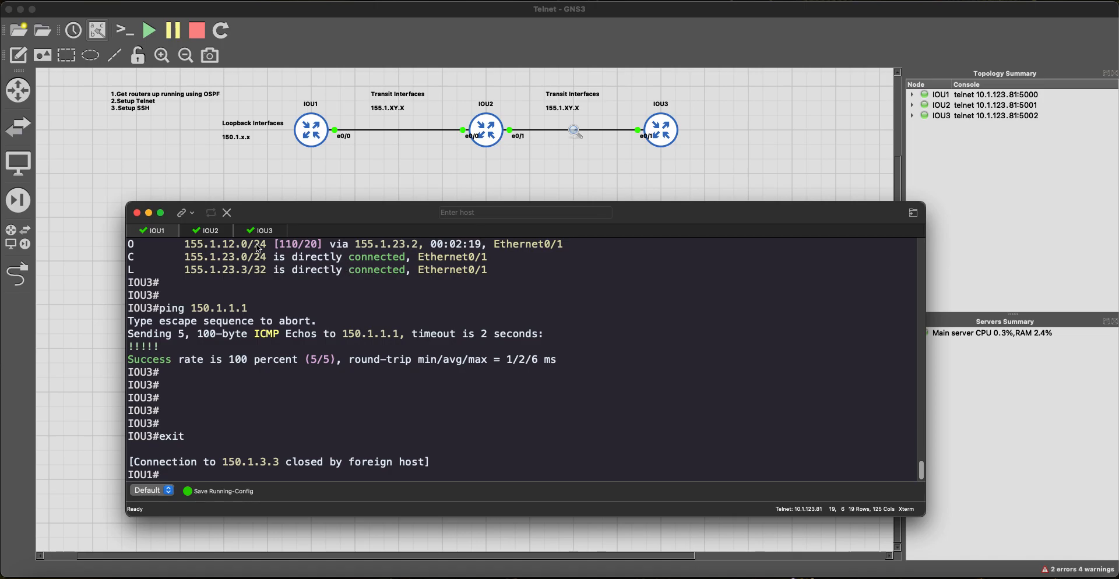
# Step: Switch to the IOU3 console and enlarge the terminal to view its vty configuration
pyautogui.click(267, 232)
pyautogui.press('Return')
pyautogui.press('Return')
pyautogui.press('Return')
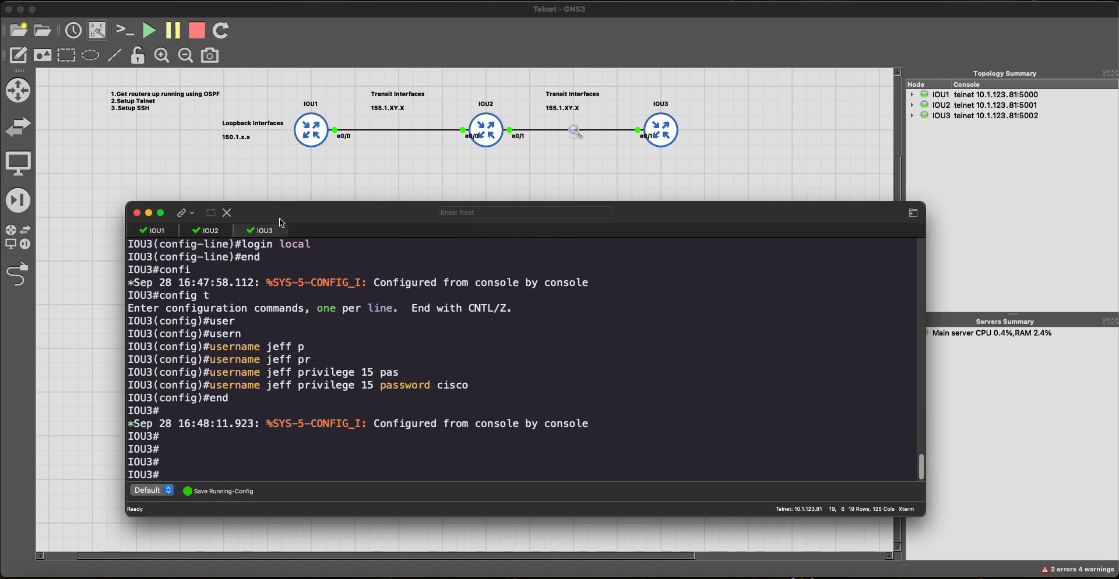
pyautogui.moveTo(310, 204); pyautogui.dragTo(300, 110)
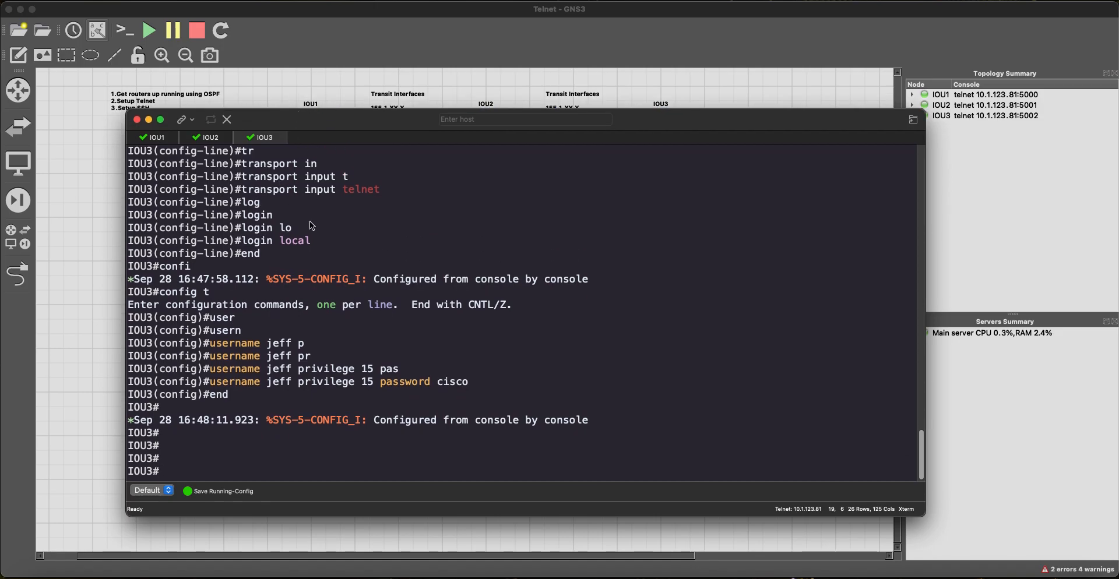
pyautogui.scroll(5, 315, 227)
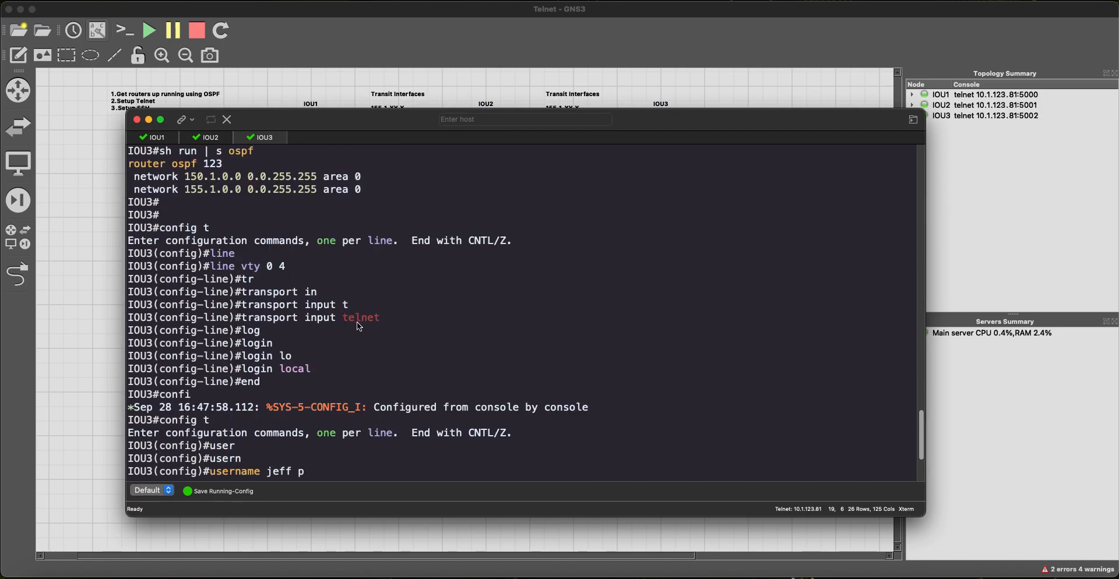
pyautogui.scroll(-5, 373, 344)
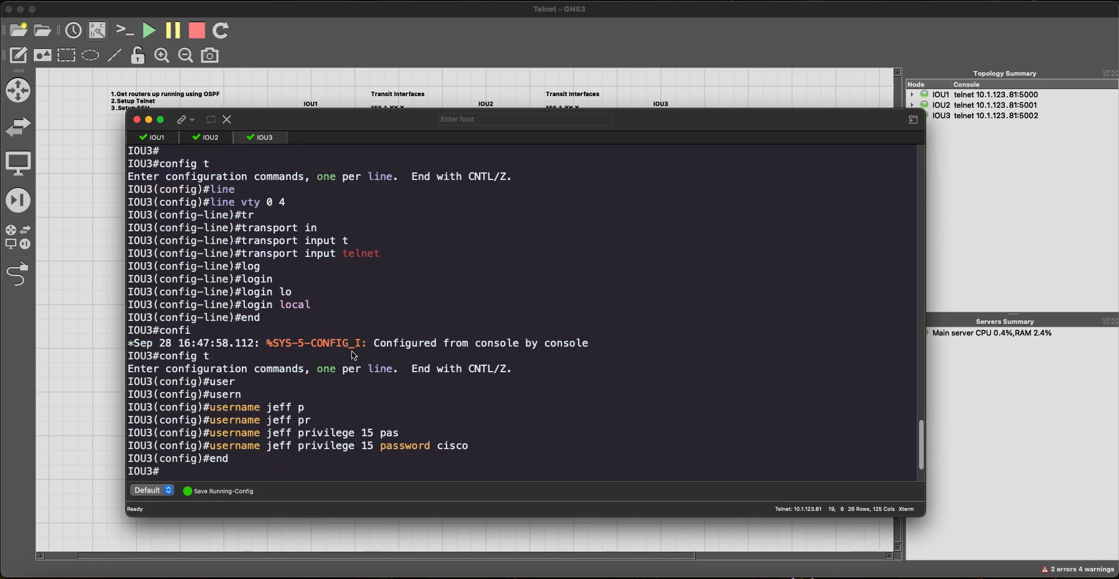
# Step: Restrict IOU3's vty lines 0 4 to SSH with transport input ssh
pyautogui.write('config t')
pyautogui.press('Return')
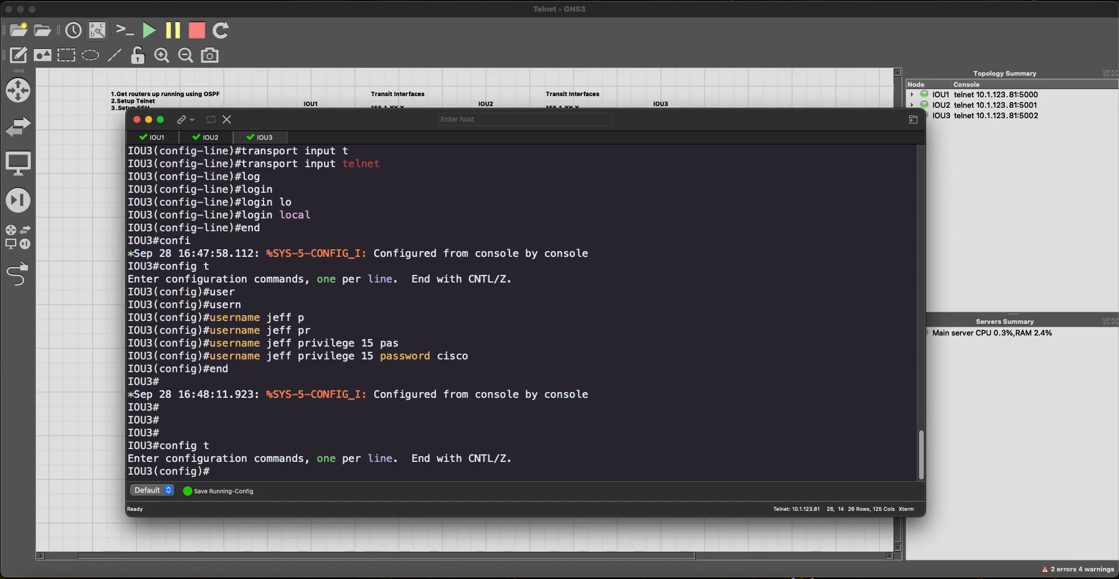
pyautogui.write('int')
pyautogui.press('Tab')
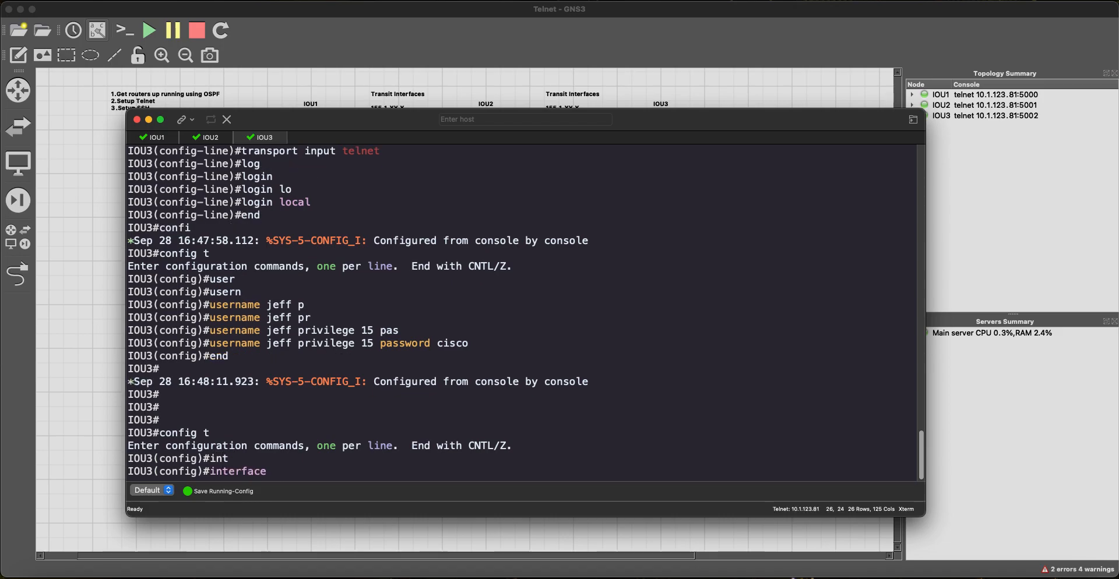
pyautogui.press('BackSpace')
pyautogui.press('BackSpace')
pyautogui.press('BackSpace')
pyautogui.press('BackSpace')
pyautogui.press('BackSpace')
pyautogui.press('BackSpace')
pyautogui.press('BackSpace')
pyautogui.press('BackSpace')
pyautogui.press('BackSpace')
pyautogui.press('BackSpace')
pyautogui.write('line vty 0 4')
pyautogui.press('Return')
pyautogui.write('tr')
pyautogui.press('Tab')
pyautogui.write('in')
pyautogui.press('Tab')
pyautogui.write('?')
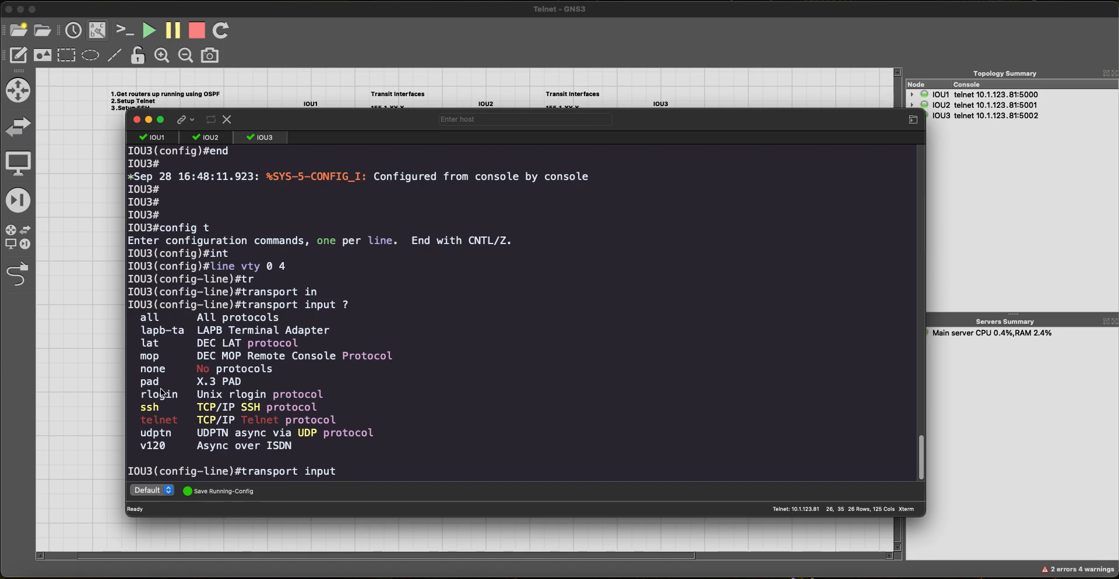
pyautogui.moveTo(311, 410); pyautogui.dragTo(141, 409)
pyautogui.write('ssh')
pyautogui.press('Return')
pyautogui.write('end')
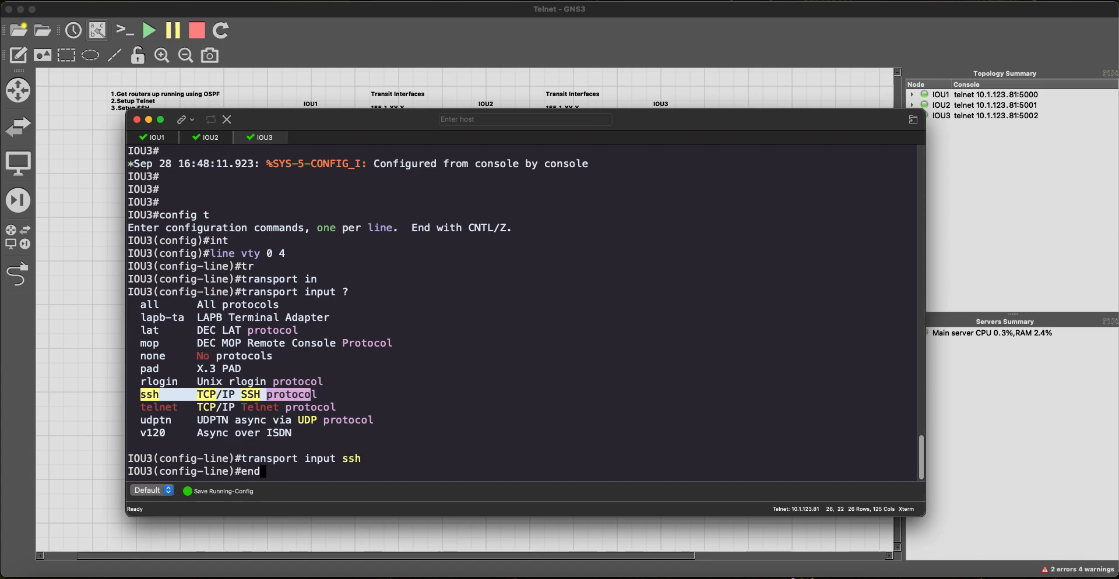
pyautogui.press('Return')
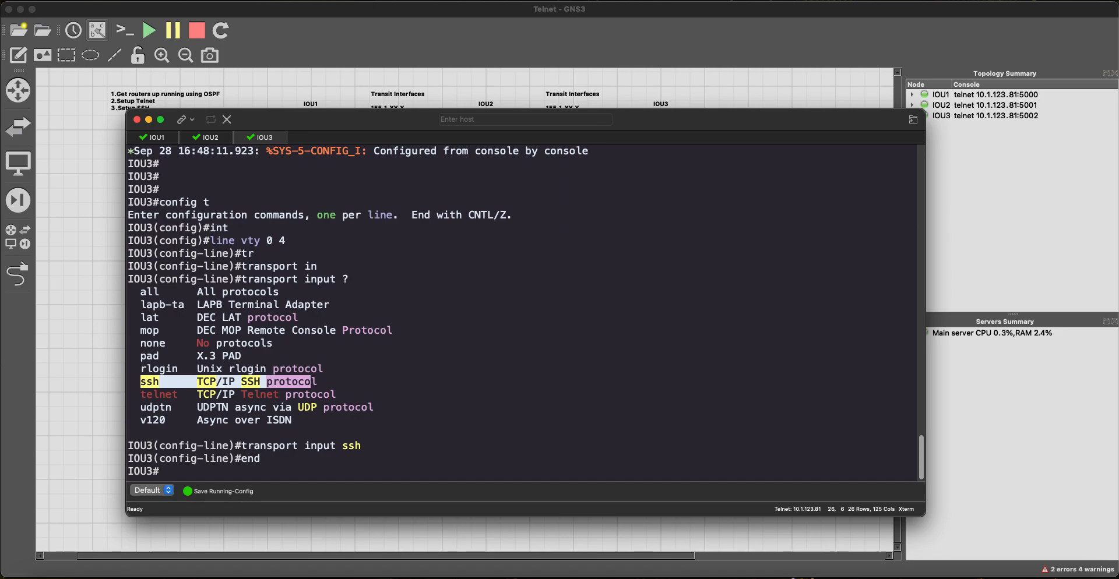
# Step: Set IOU3's ip domain-name to N6N.com
pyautogui.write('config t')
pyautogui.press('Return')
pyautogui.write('ip dom')
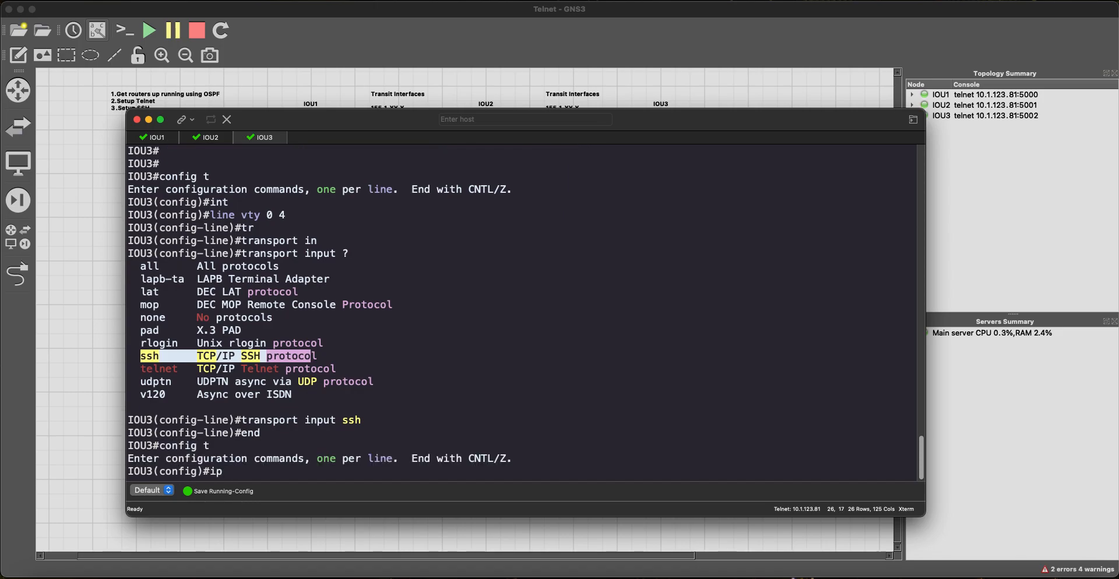
pyautogui.press('Tab')
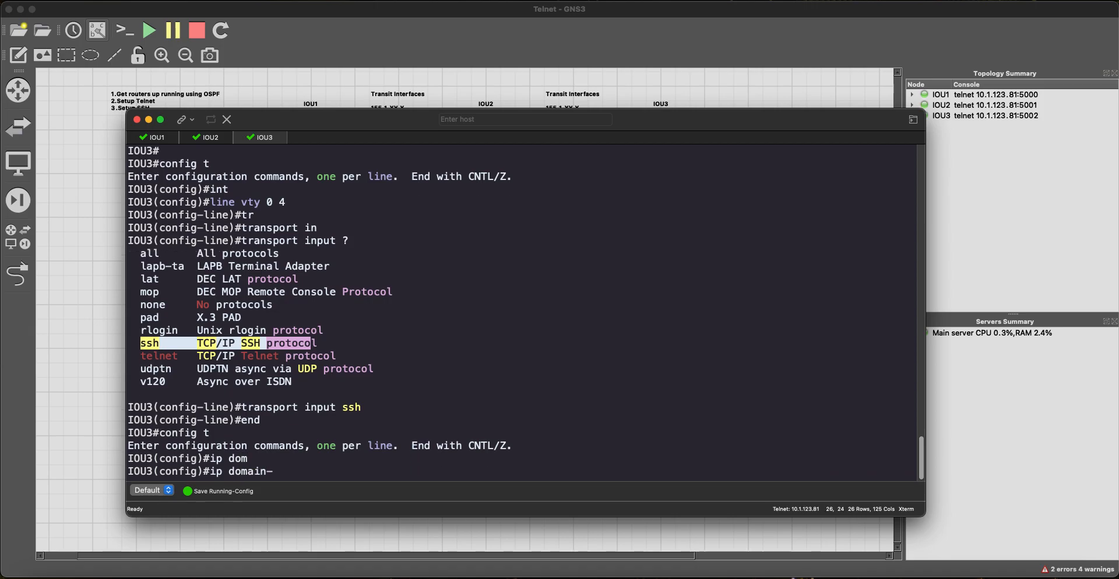
pyautogui.press('Tab')
pyautogui.write('bn')
pyautogui.press('Tab')
pyautogui.press('BackSpace')
pyautogui.press('BackSpace')
pyautogui.write('n')
pyautogui.press('Tab')
pyautogui.write('N6N.com')
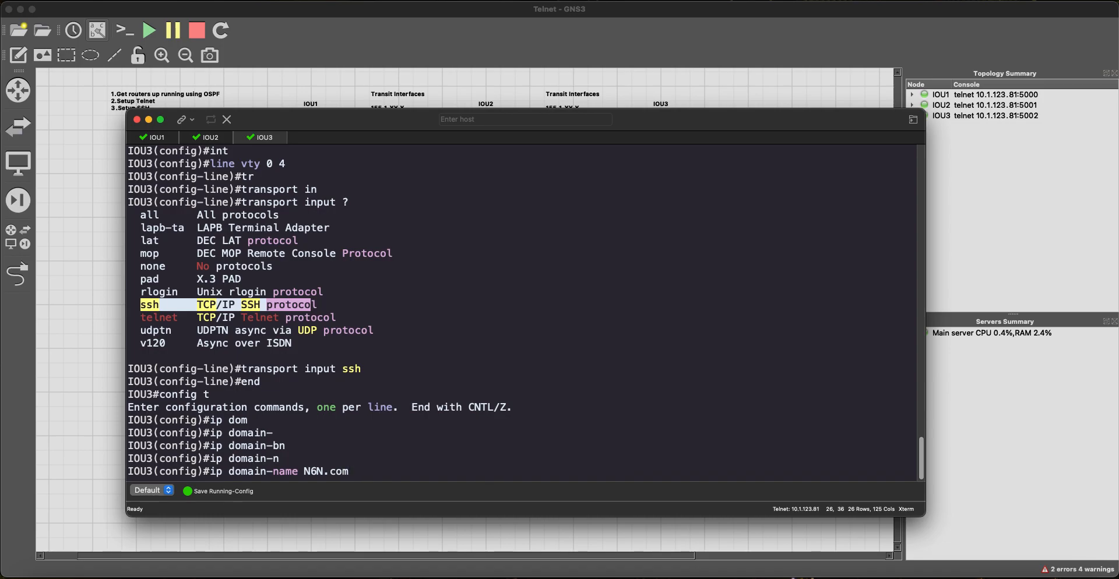
pyautogui.press('Return')
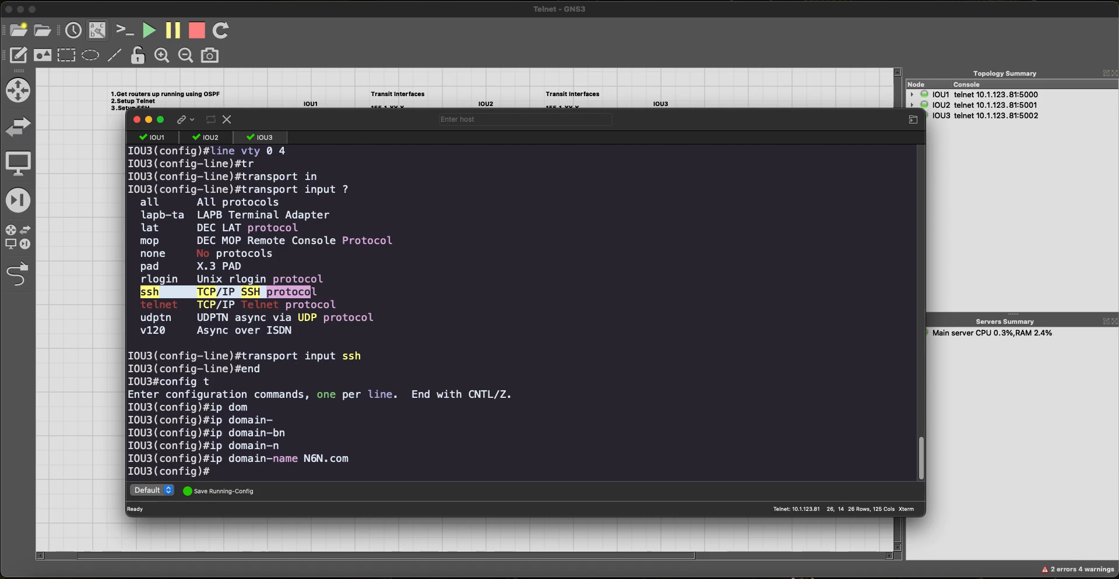
# Step: Regenerate IOU3's RSA keys with a 1023-bit modulus, replacing the existing keys
pyautogui.write('crypto key')
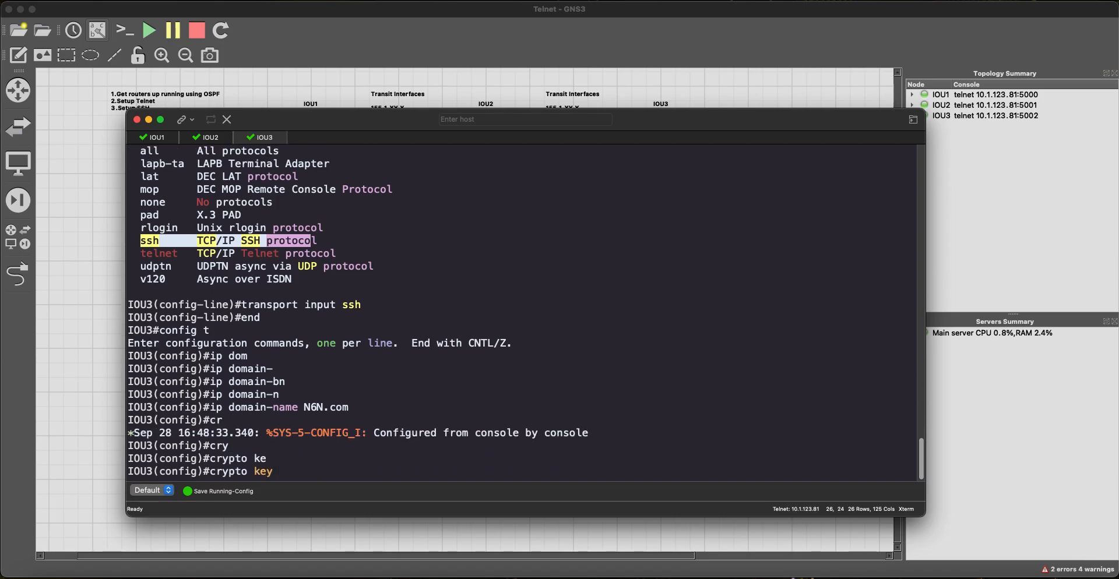
pyautogui.write(' generate r')
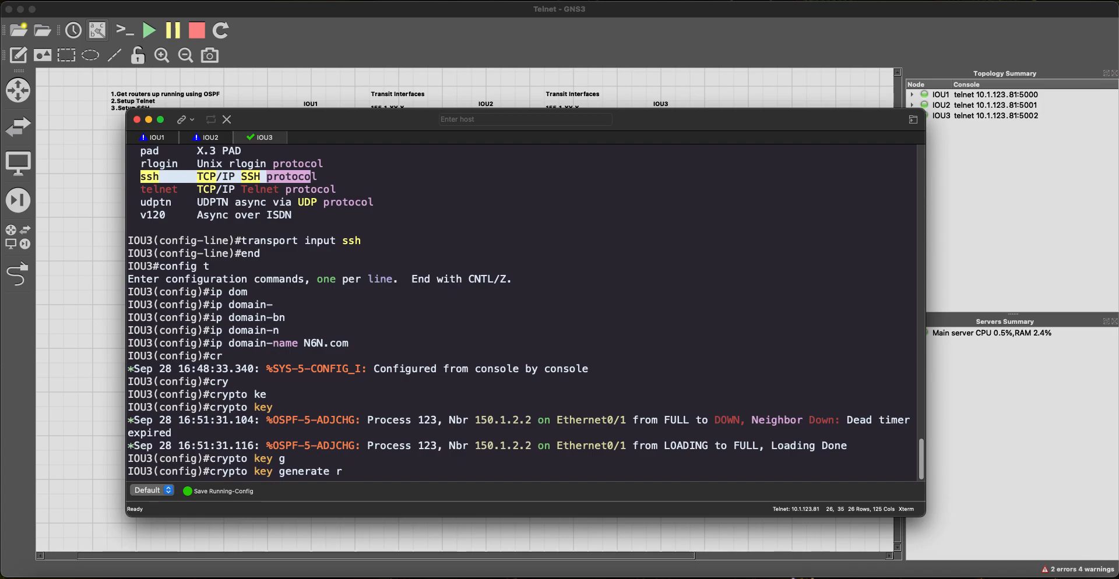
pyautogui.write('s')
pyautogui.press('Tab')
pyautogui.press('Return')
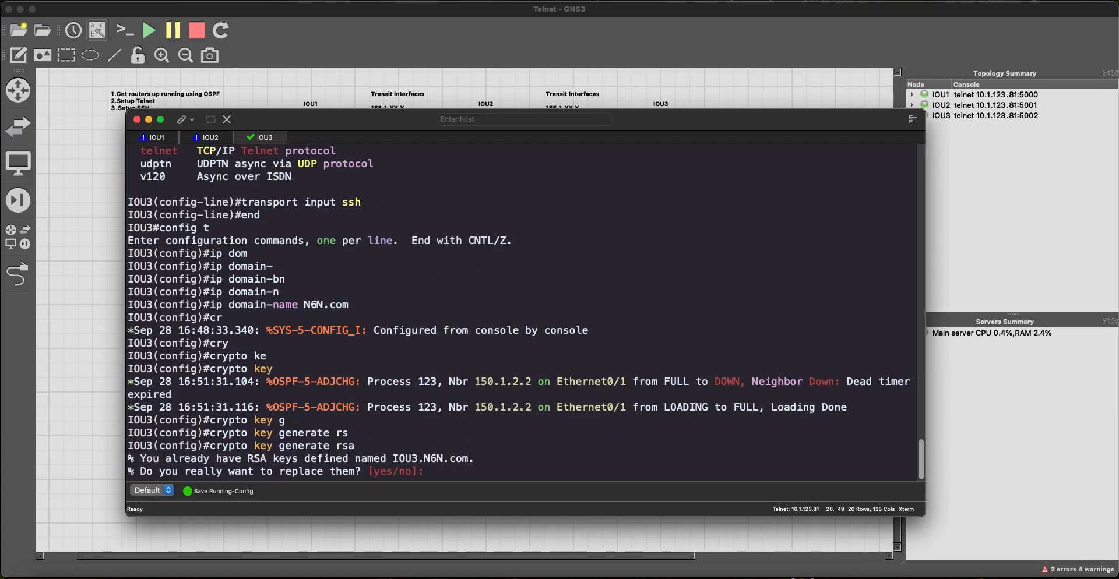
pyautogui.write('yes')
pyautogui.press('Return')
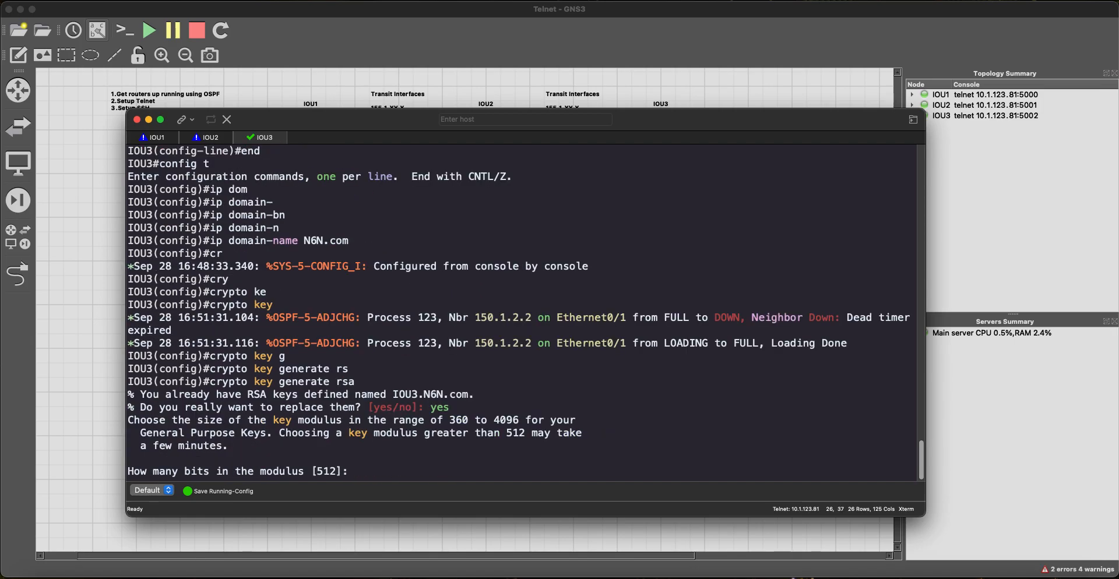
pyautogui.write('1023')
pyautogui.press('Return')
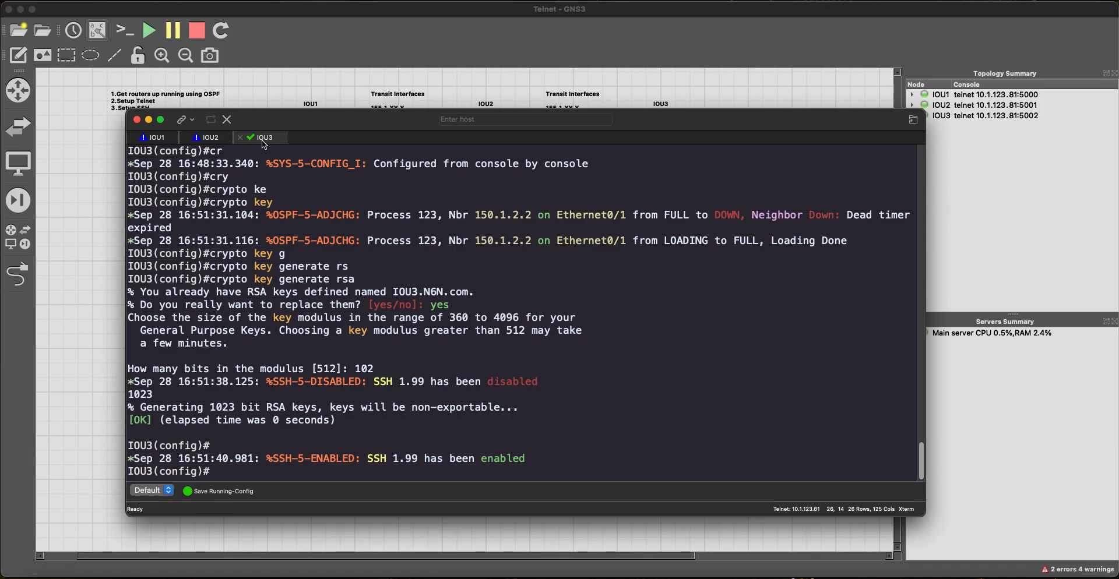
# Step: Switch to the IOU1 console and move its window out of the way
pyautogui.click(154, 140)
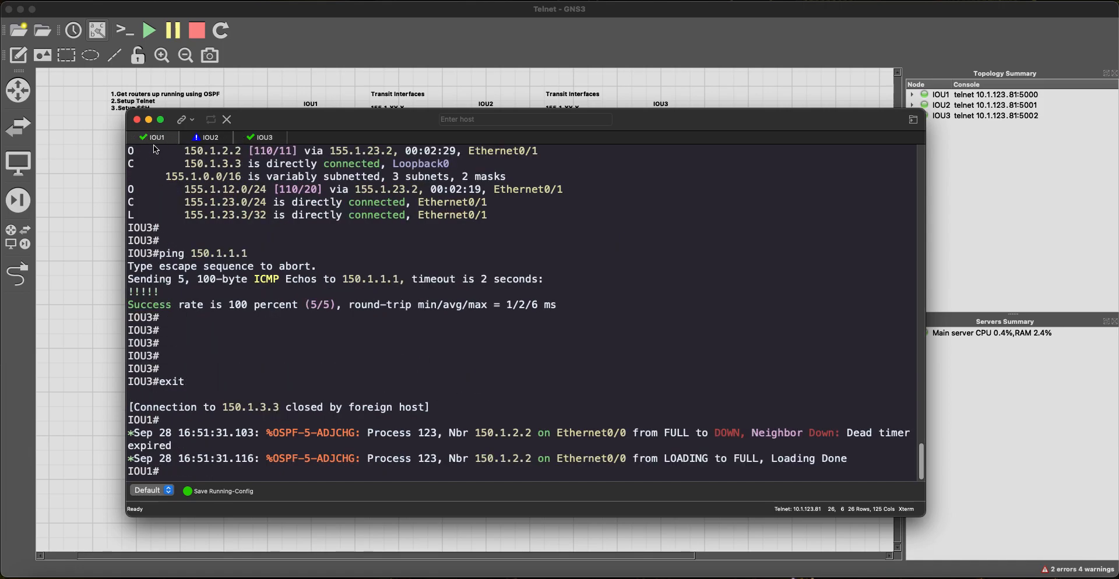
pyautogui.press('Return')
pyautogui.press('Return')
pyautogui.press('Return')
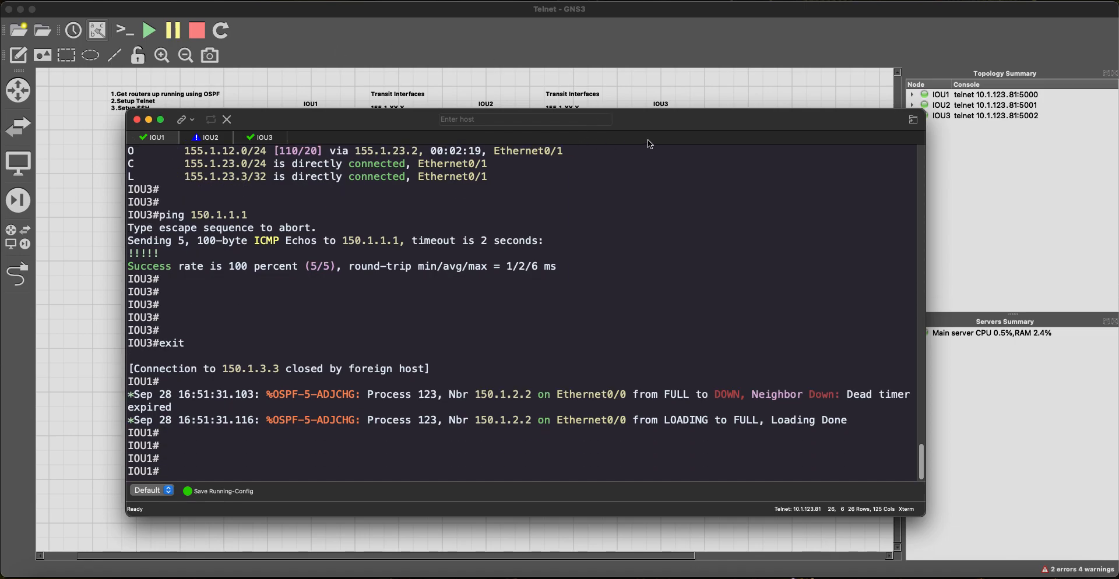
pyautogui.moveTo(654, 119); pyautogui.dragTo(607, 269)
# Step: Start Wireshark on the IOU2–IOU3 link capture and bring its window to the front
pyautogui.rightClick(577, 131)
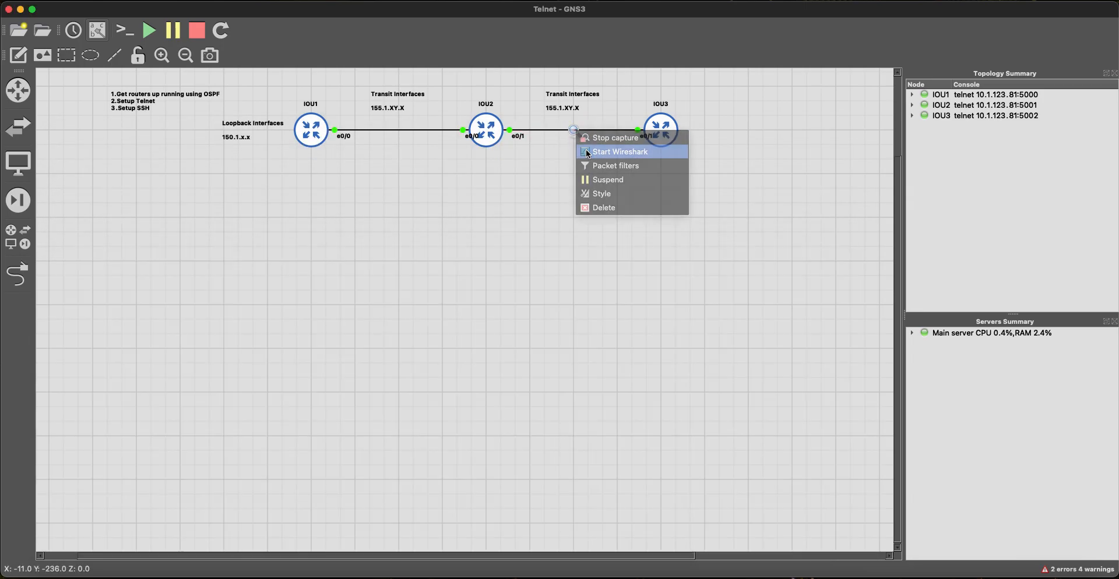
pyautogui.click(618, 152)
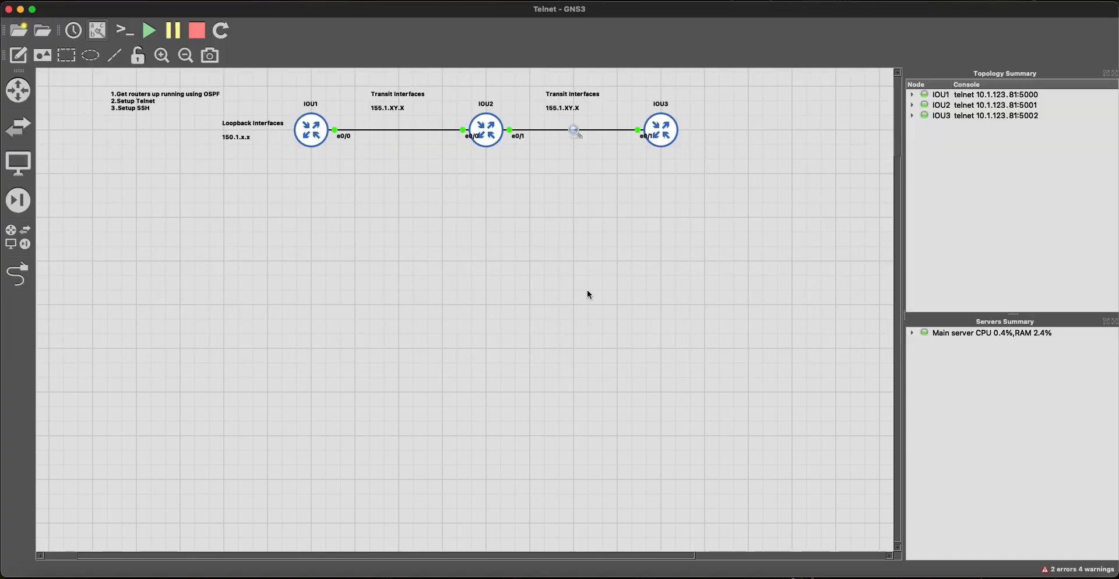
pyautogui.press('super+Tab')
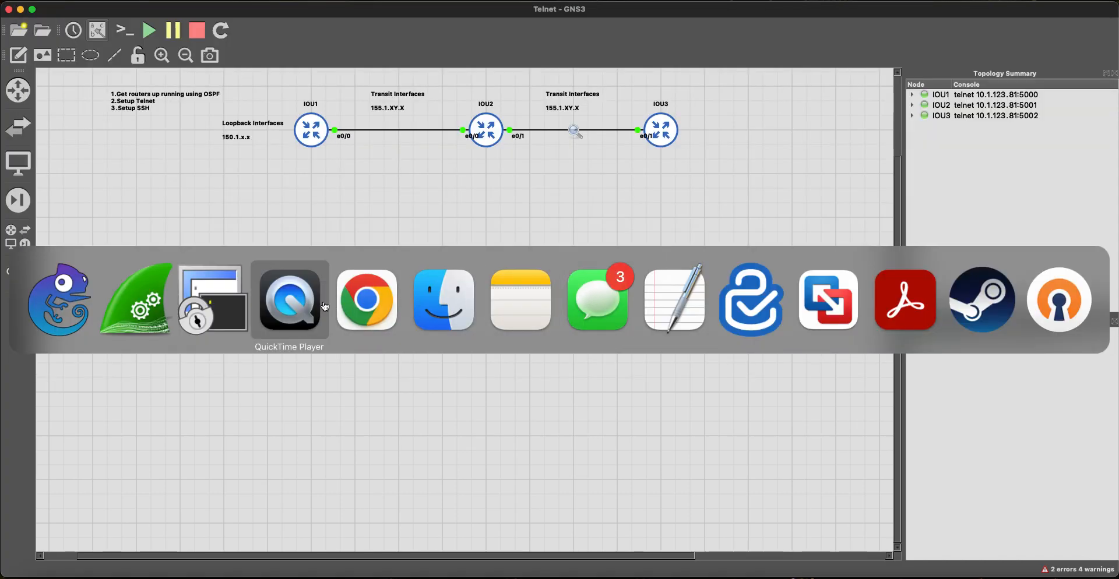
pyautogui.click(133, 303)
pyautogui.press('super+Tab')
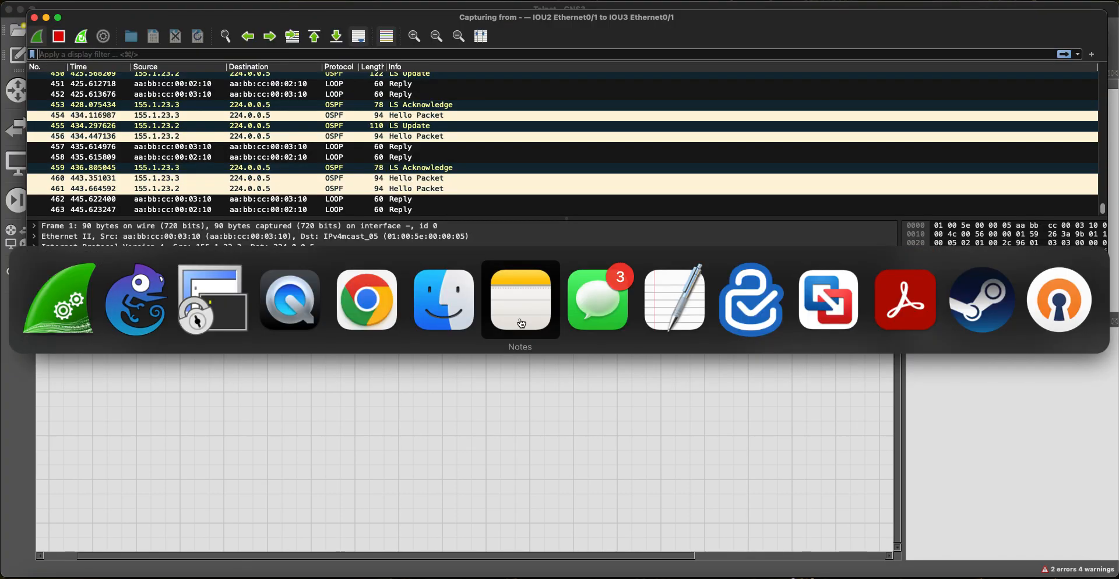
# Step: Bring the SecureCRT console beside Wireshark and finish the pending traceroute on IOU1
pyautogui.click(213, 300)
pyautogui.moveTo(422, 288); pyautogui.dragTo(598, 292)
pyautogui.scroll(1, 524, 169)
pyautogui.scroll(-2, 524, 169)
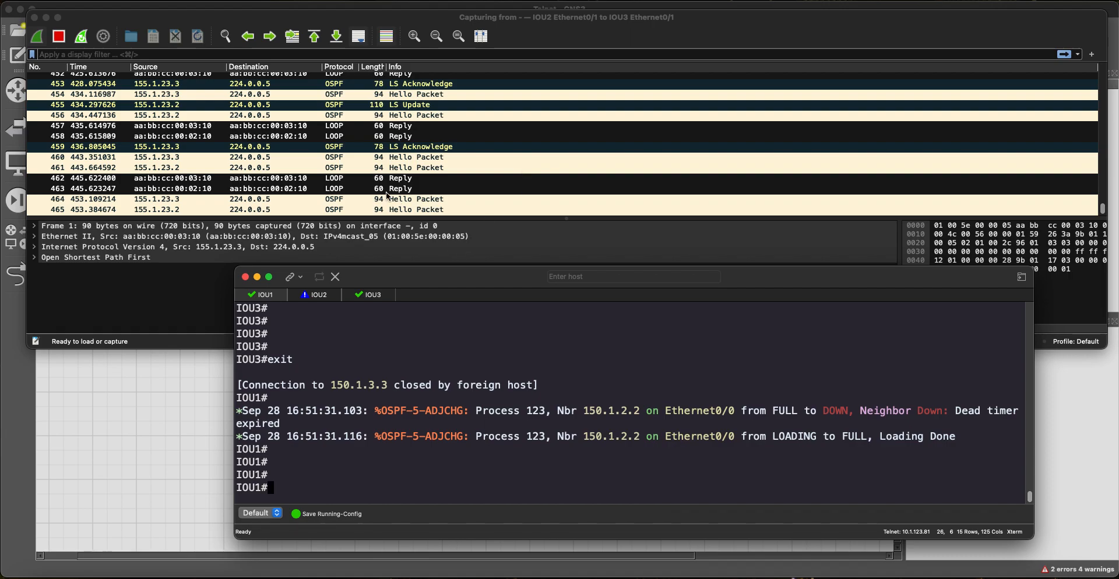
pyautogui.press('Return')
pyautogui.press('Return')
pyautogui.press('Return')
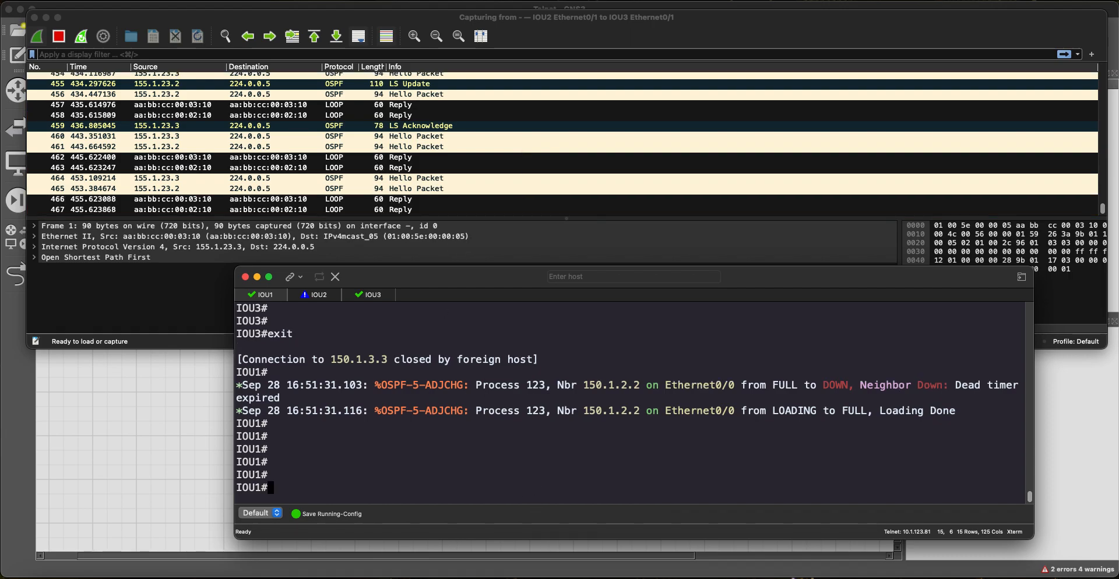
# Step: On IOU1, run ssh -l with the login username to 150.1.3.3, reaching the password prompt
pyautogui.write('tr')
pyautogui.press('Tab')
pyautogui.press('BackSpace')
pyautogui.press('BackSpace')
pyautogui.press('BackSpace')
pyautogui.press('BackSpace')
pyautogui.press('BackSpace')
pyautogui.press('BackSpace')
pyautogui.press('BackSpace')
pyautogui.press('BackSpace')
pyautogui.press('BackSpace')
pyautogui.write('ssh ?')
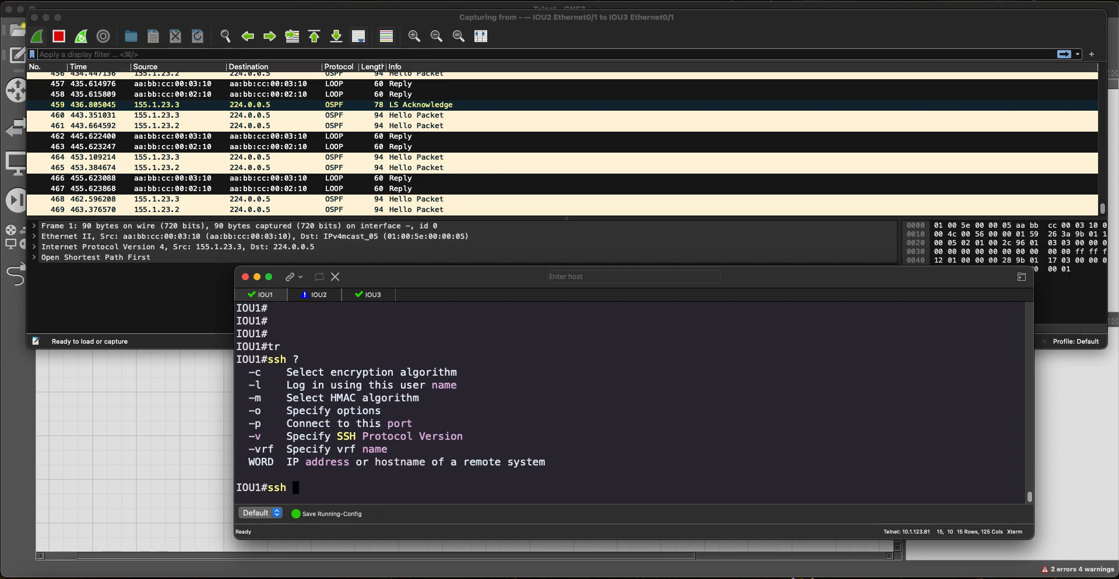
pyautogui.write('-l jeff')
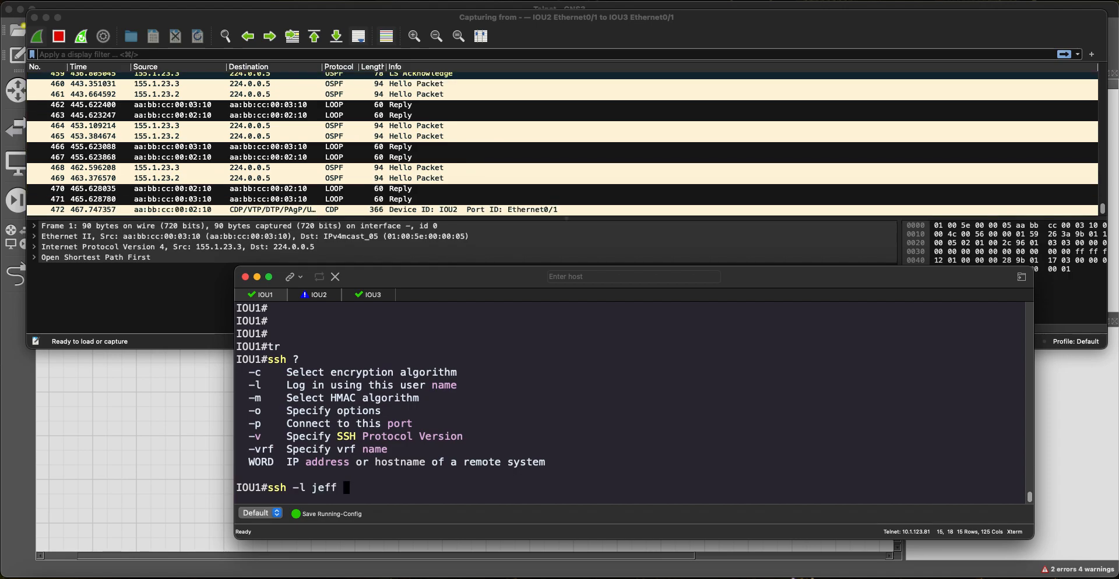
pyautogui.write(' ?')
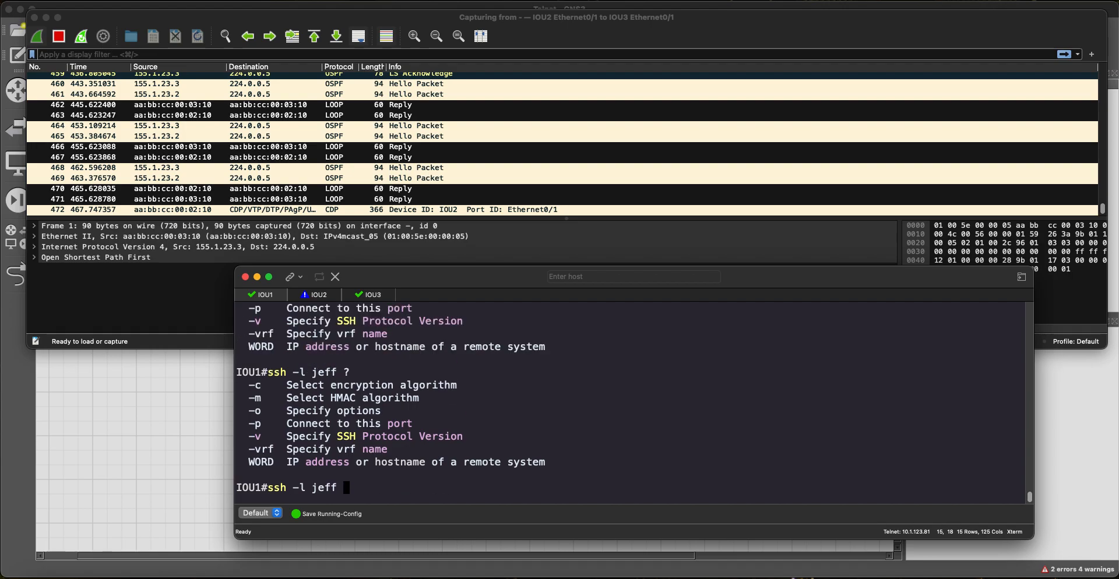
pyautogui.write('150.')
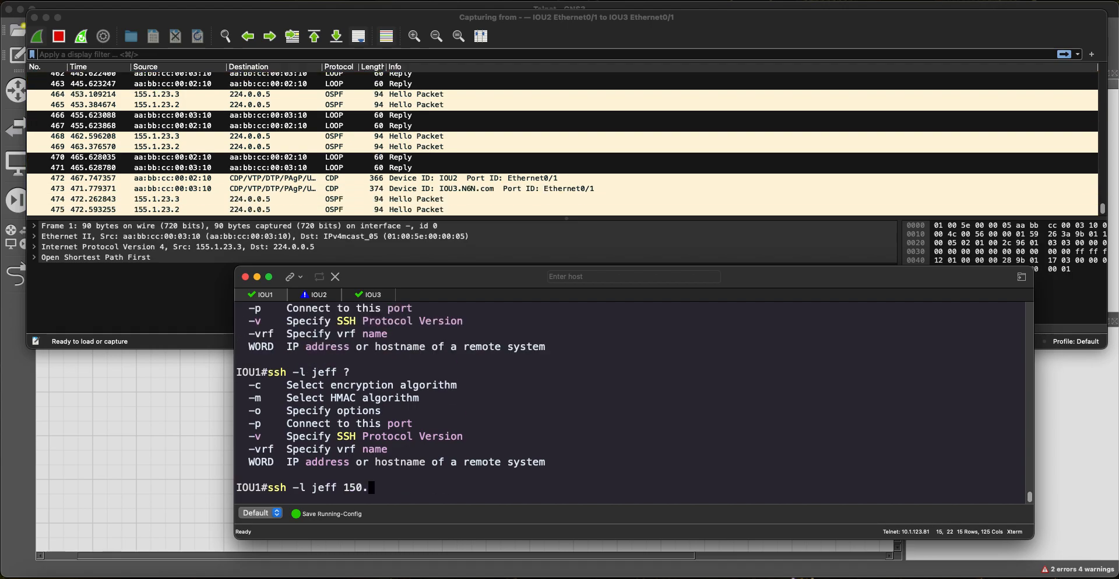
pyautogui.write('1.3.3')
pyautogui.press('Return')
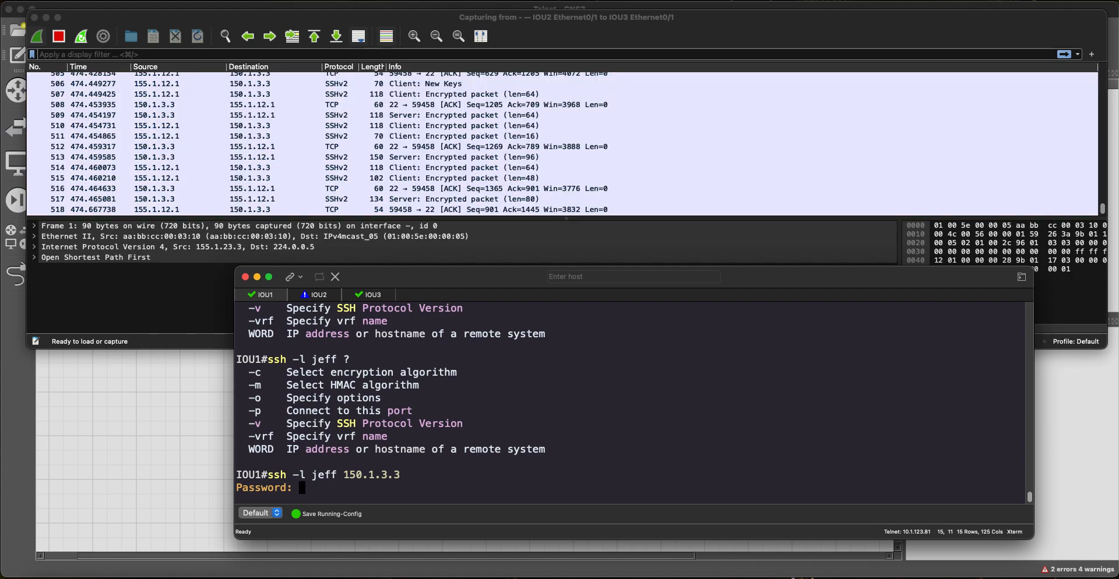
# Step: Log into IOU3 over SSH with the password and run sh ip route
pyautogui.scroll(1, 438, 121)
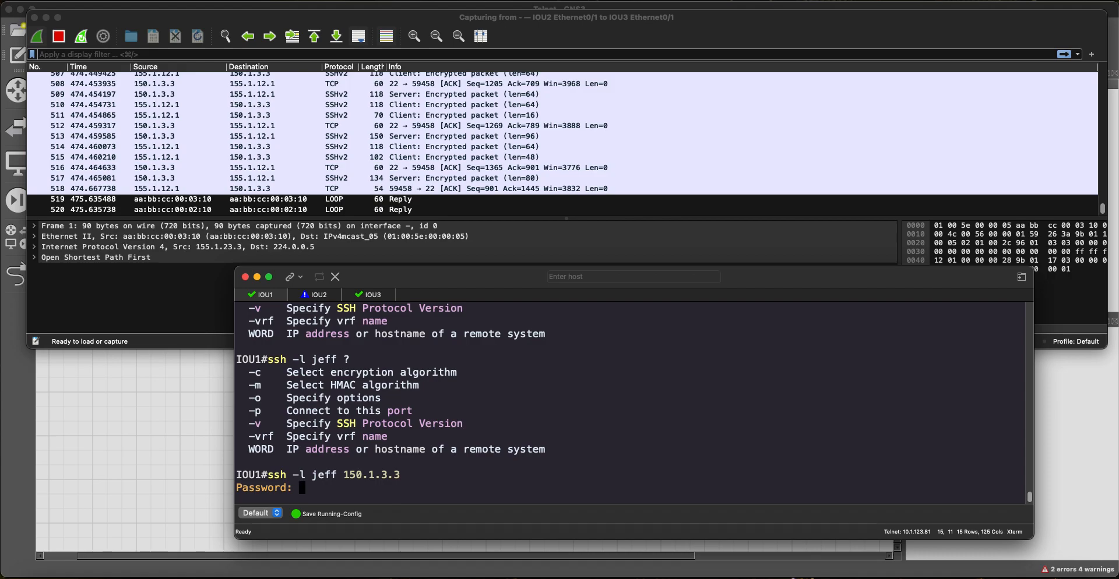
pyautogui.press('Return')
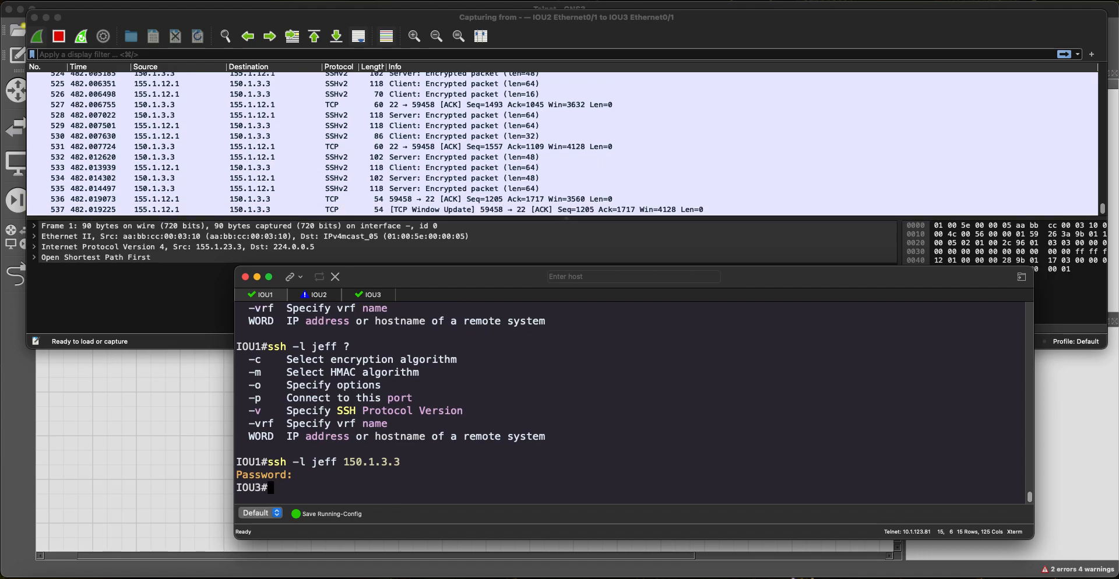
pyautogui.press('Return')
pyautogui.press('Return')
pyautogui.press('Return')
pyautogui.press('Return')
pyautogui.press('Return')
pyautogui.press('Return')
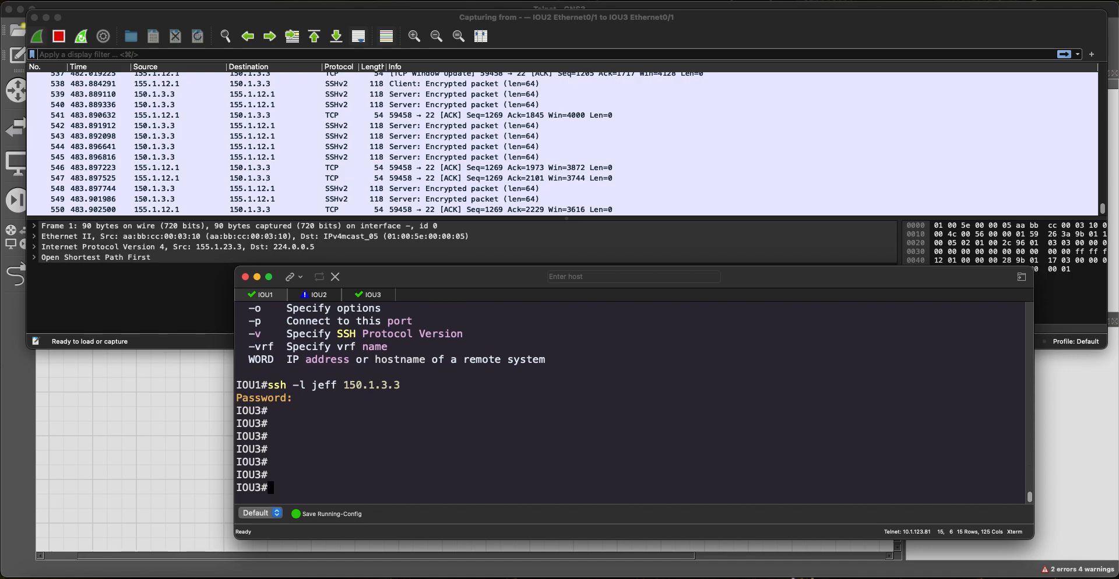
pyautogui.write('sh ip route')
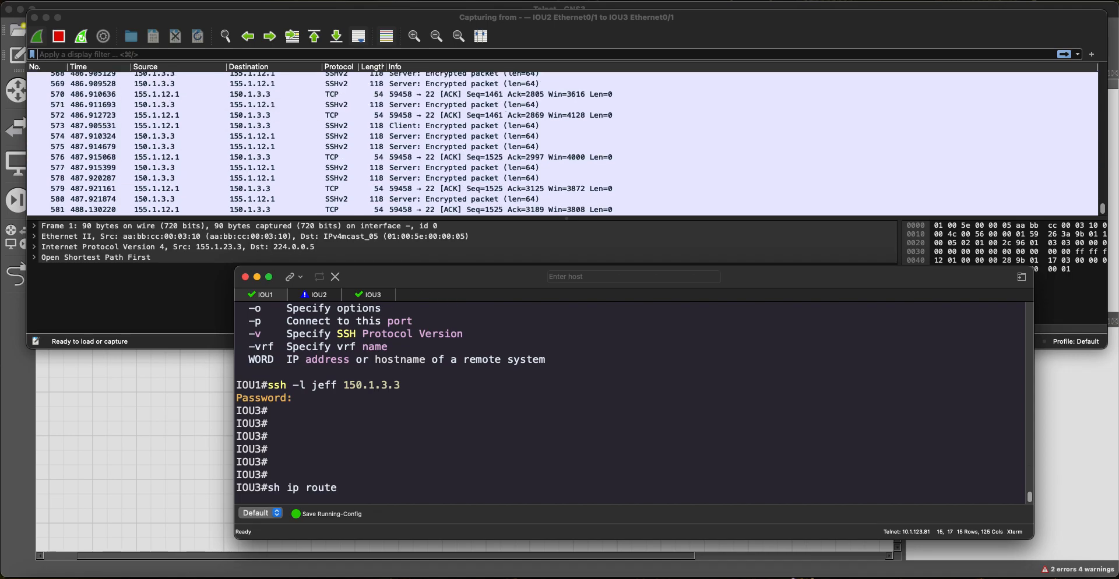
pyautogui.press('Return')
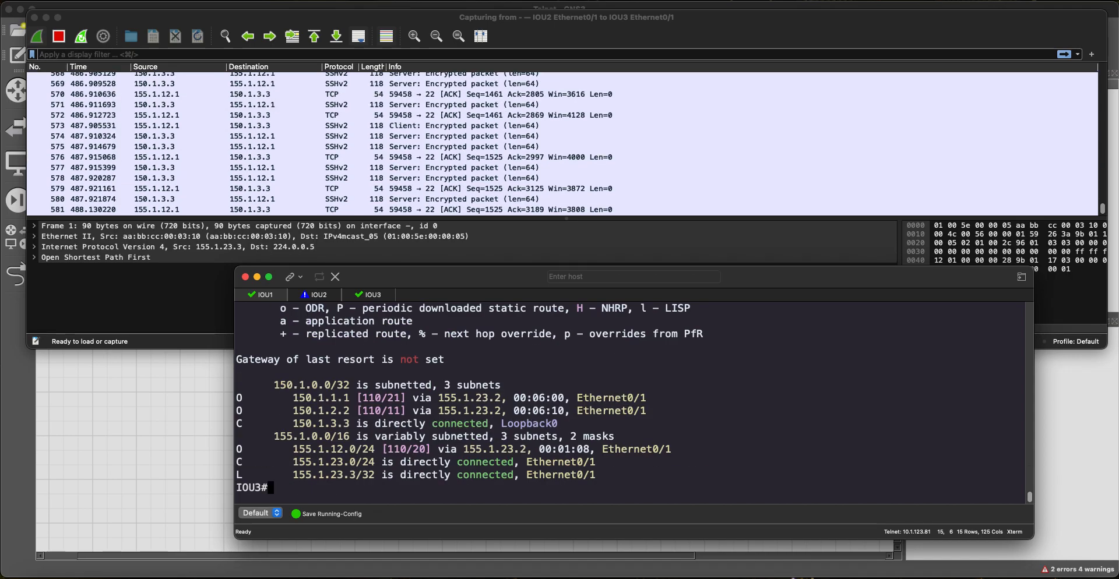
pyautogui.press('Return')
pyautogui.press('Return')
# Step: Ping 150.1.1.1 from IOU3 successfully, then exit the SSH session
pyautogui.write('ping 150')
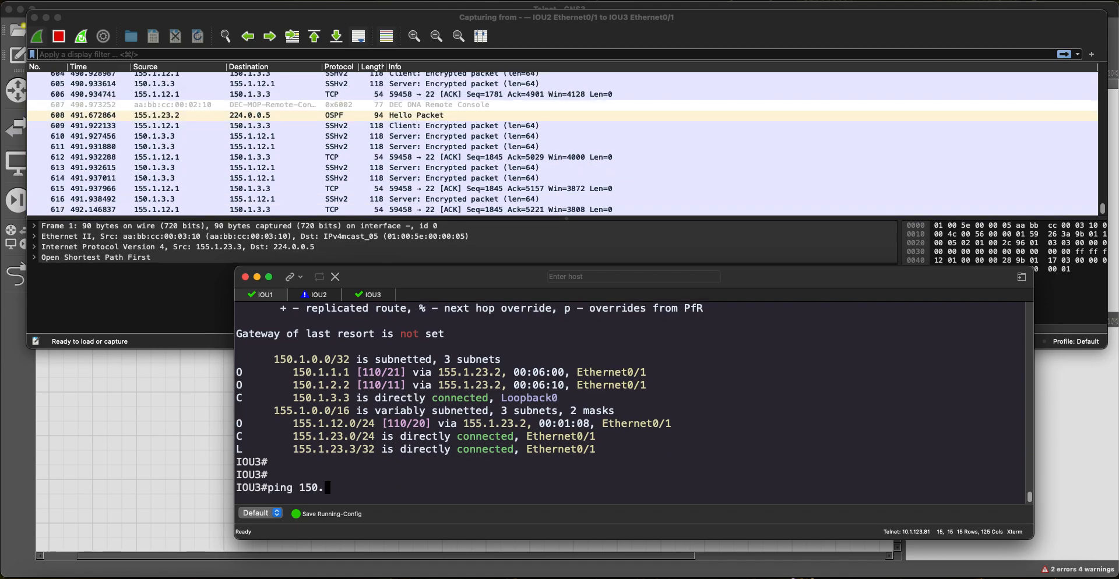
pyautogui.write('.1.1.')
pyautogui.write('1')
pyautogui.press('Return')
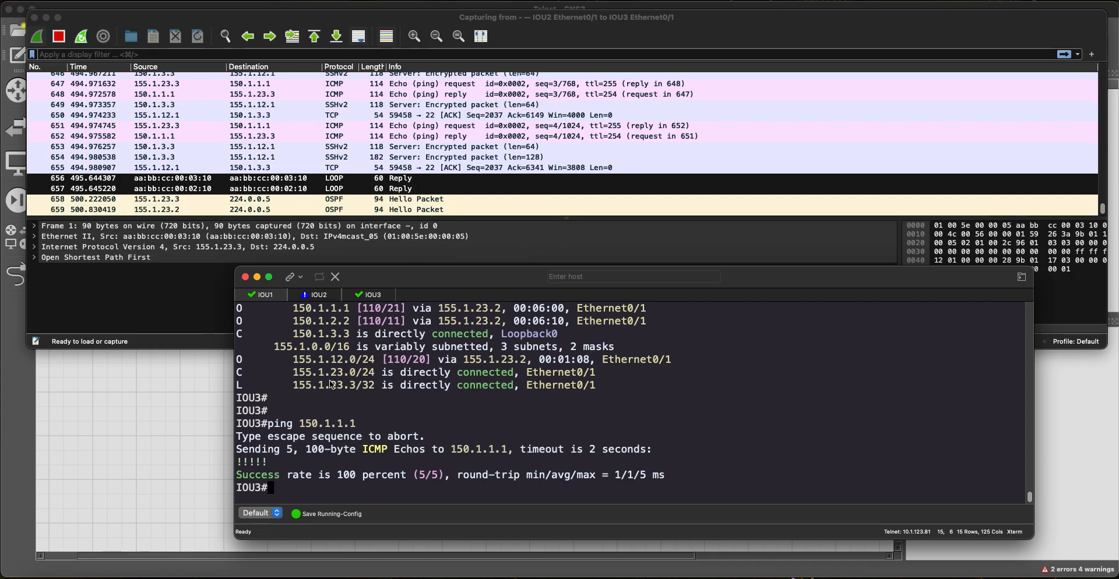
pyautogui.write('exit')
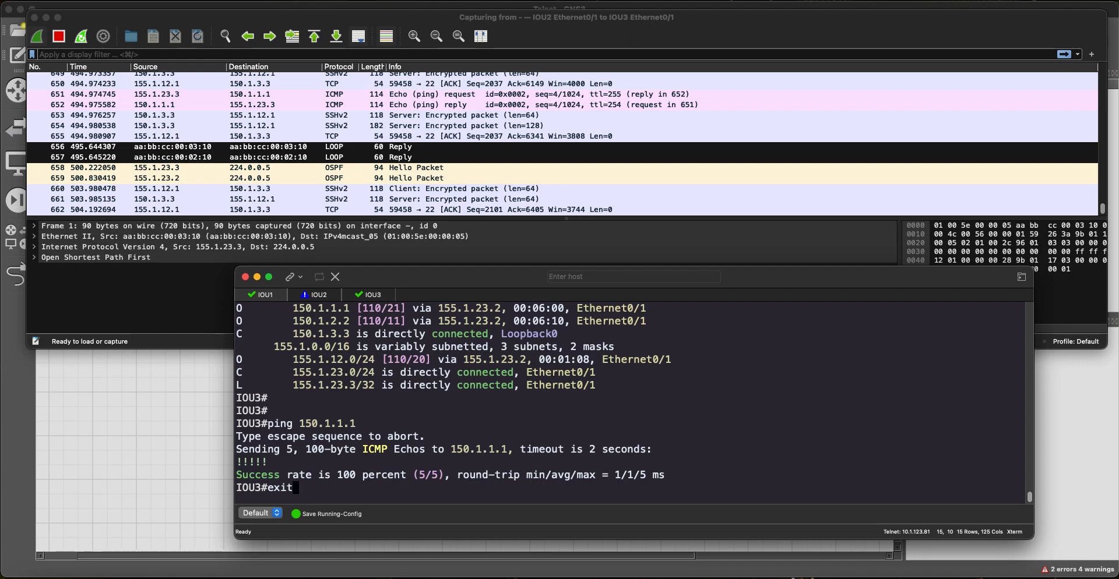
pyautogui.press('Return')
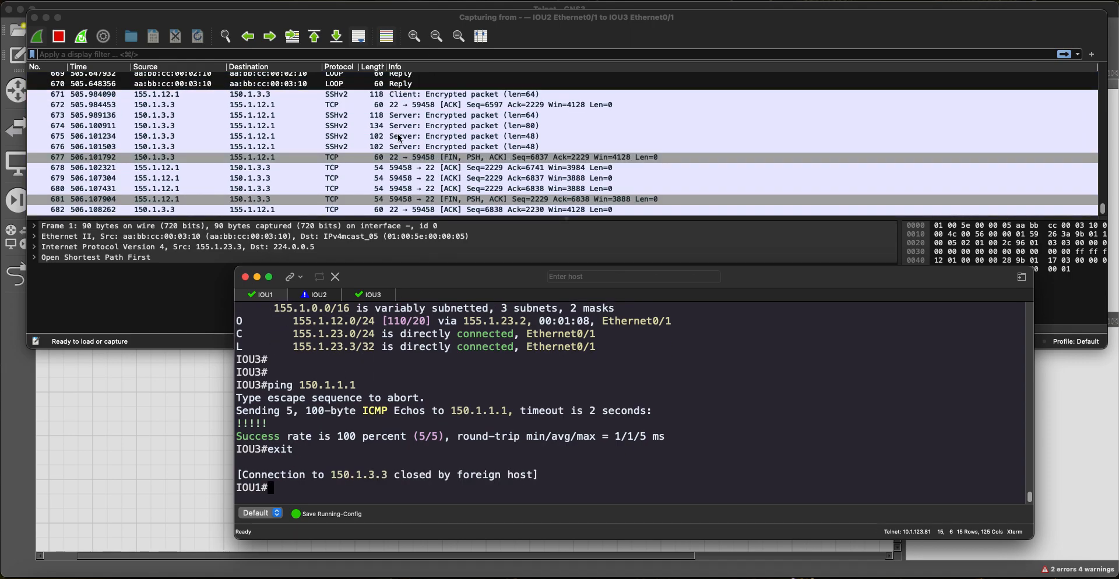
# Step: Stop the live IOU2–IOU3 Wireshark capture at 684 packets
pyautogui.click(399, 137)
pyautogui.scroll(10, 420, 166)
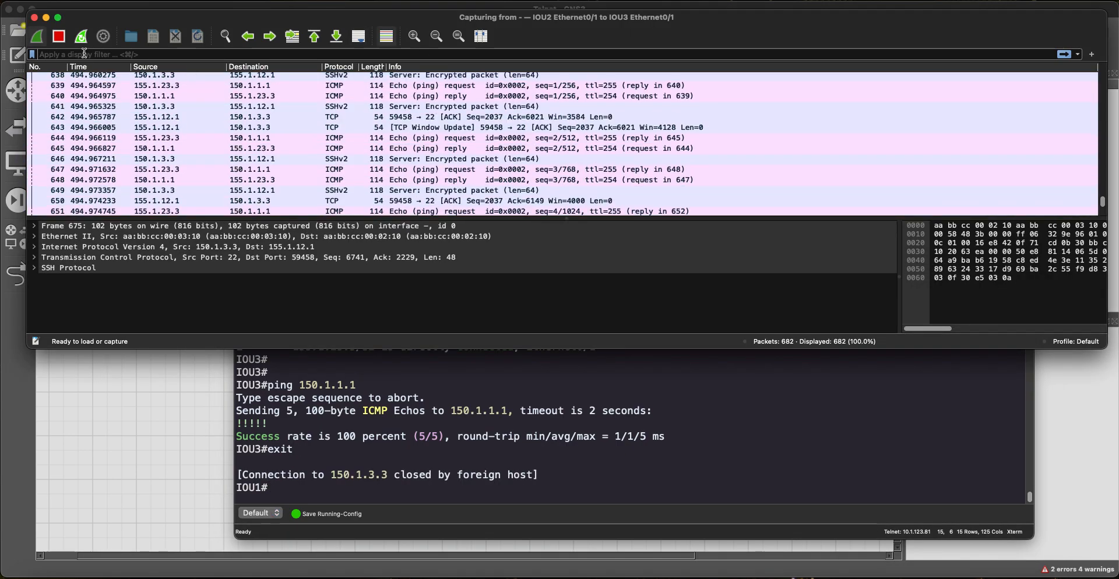
pyautogui.click(58, 36)
# Step: Select packet 479, the SSH-1.99-Cisco-1.25 server announcement, and open the Analyze menu
pyautogui.scroll(2, 388, 176)
pyautogui.scroll(15, 388, 176)
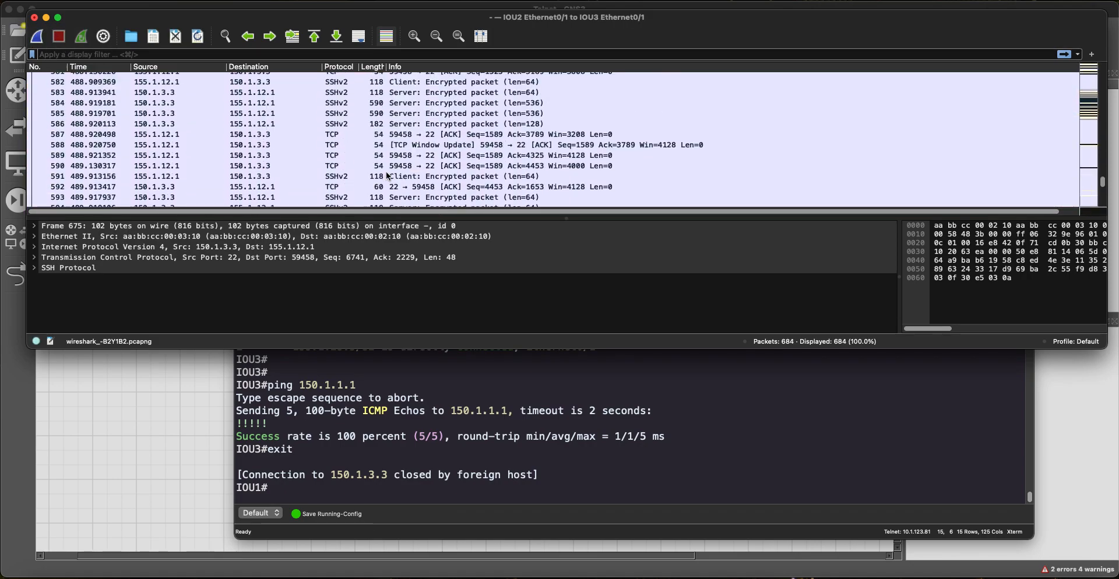
pyautogui.scroll(12, 388, 176)
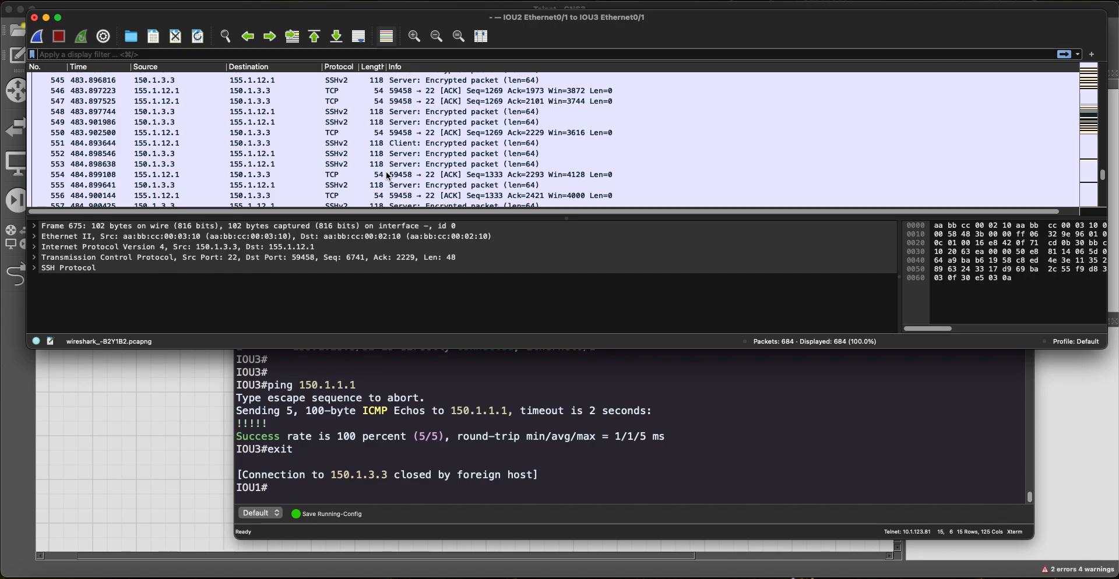
pyautogui.scroll(14, 388, 177)
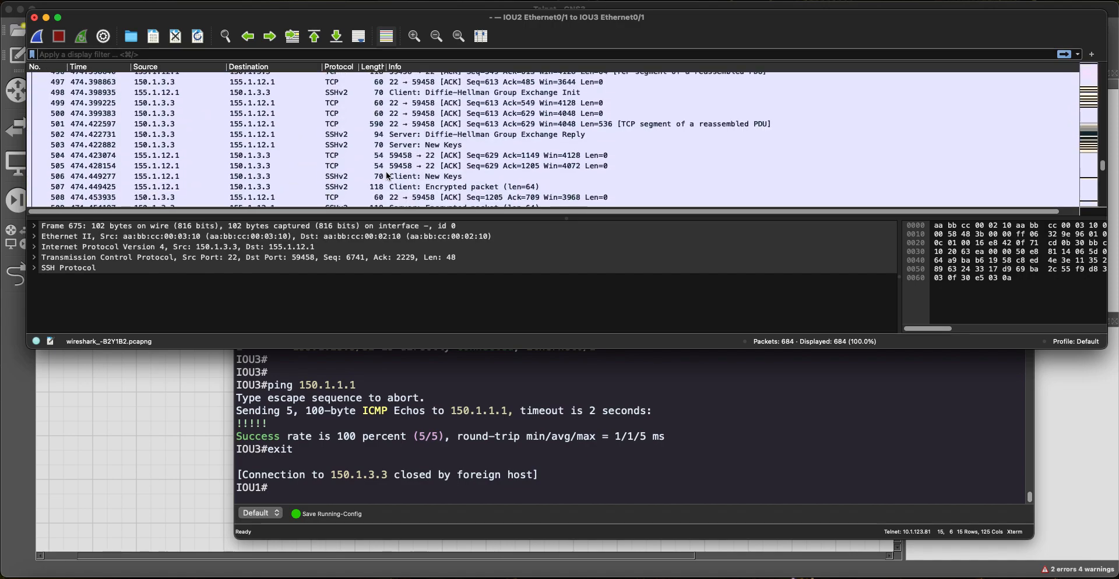
pyautogui.scroll(6, 386, 171)
pyautogui.click(354, 159)
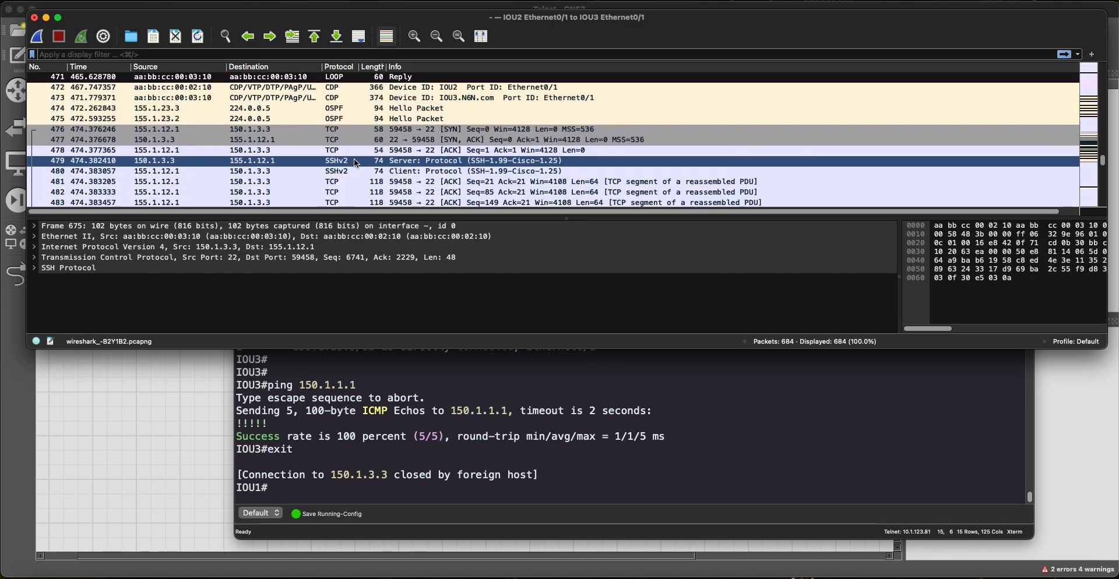
pyautogui.click(189, 1)
# Step: Follow packet 479's TCP stream, review the unreadable encrypted SSH data, and close the view
pyautogui.moveTo(230, 2)
pyautogui.moveTo(286, 169)
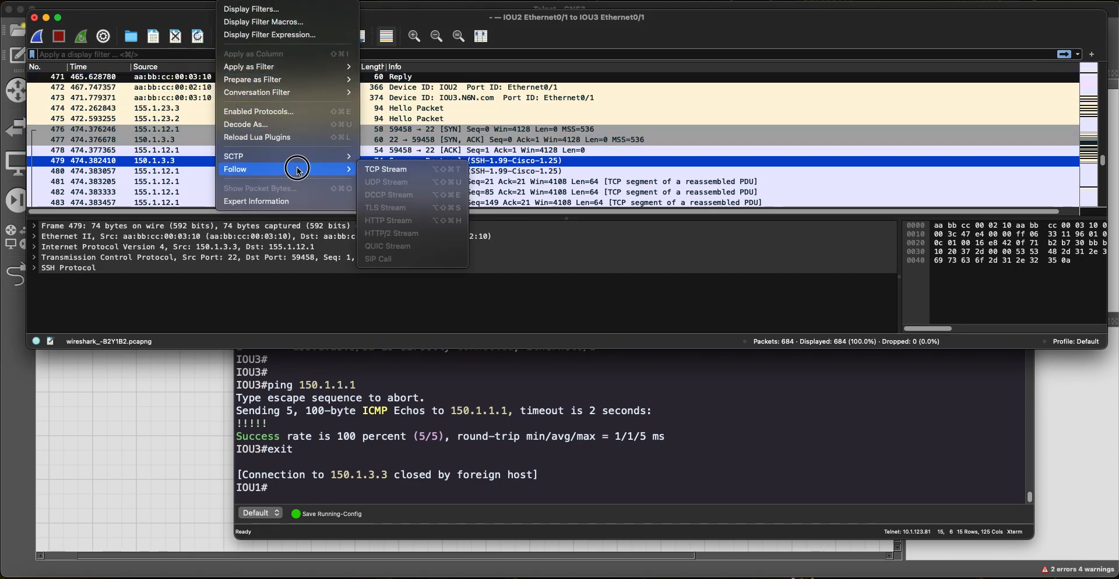
pyautogui.click(400, 170)
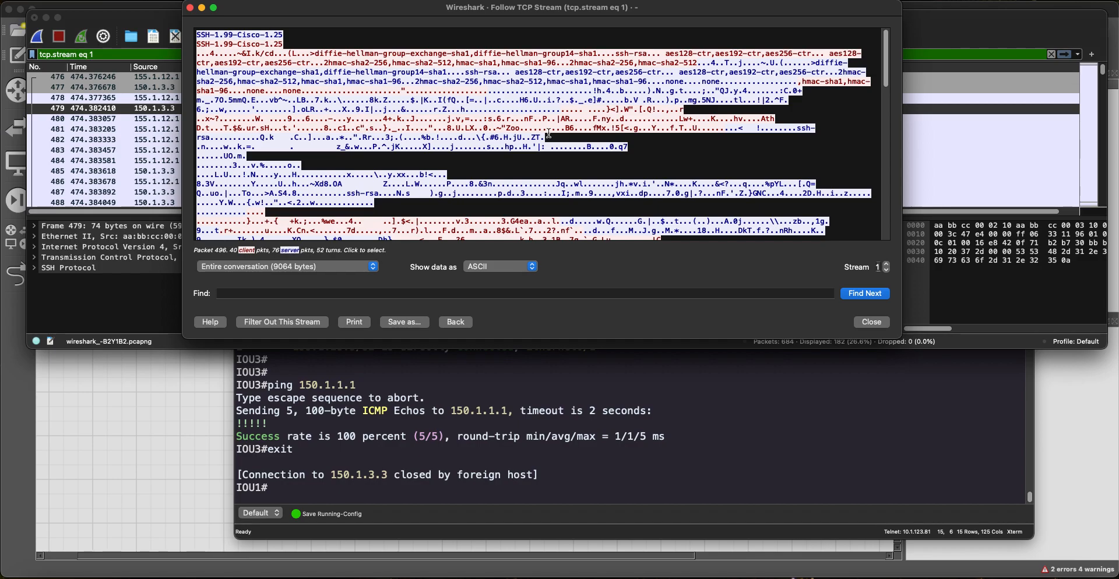
pyautogui.scroll(-10, 523, 100)
pyautogui.scroll(-10, 566, 138)
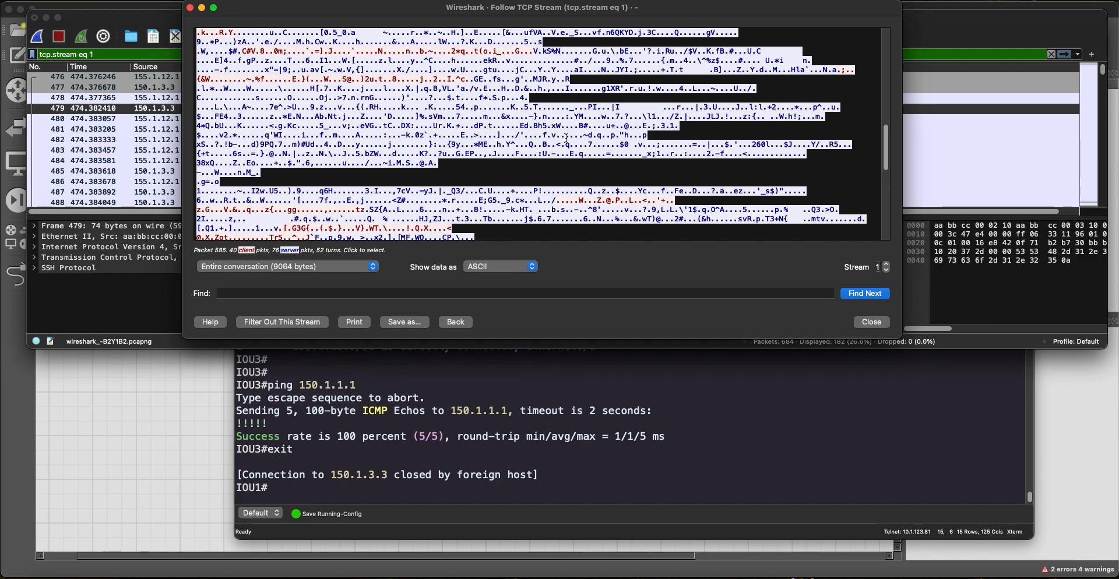
pyautogui.scroll(10, 567, 139)
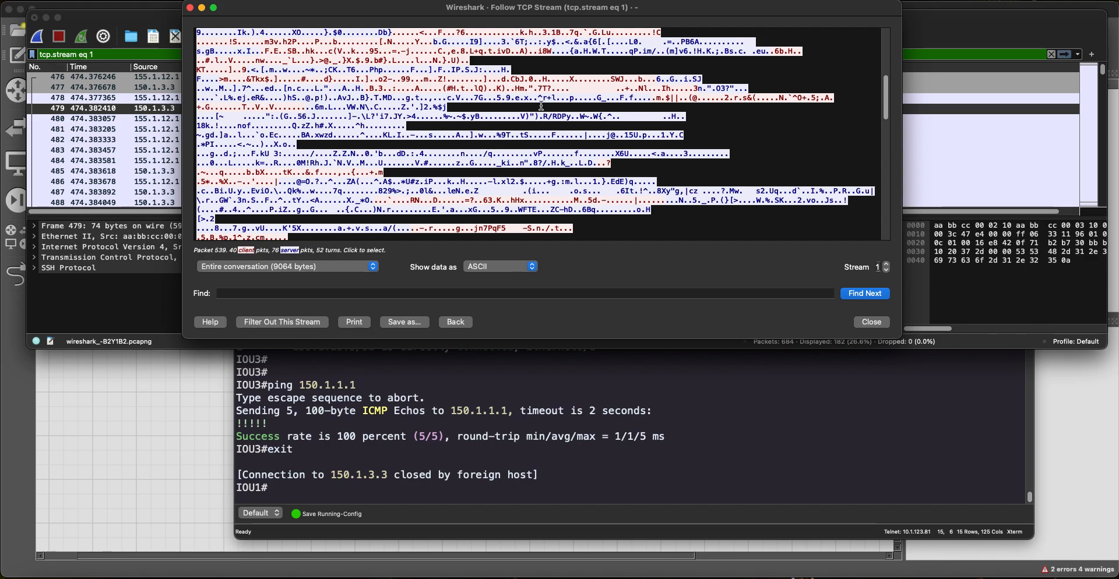
pyautogui.scroll(-10, 542, 106)
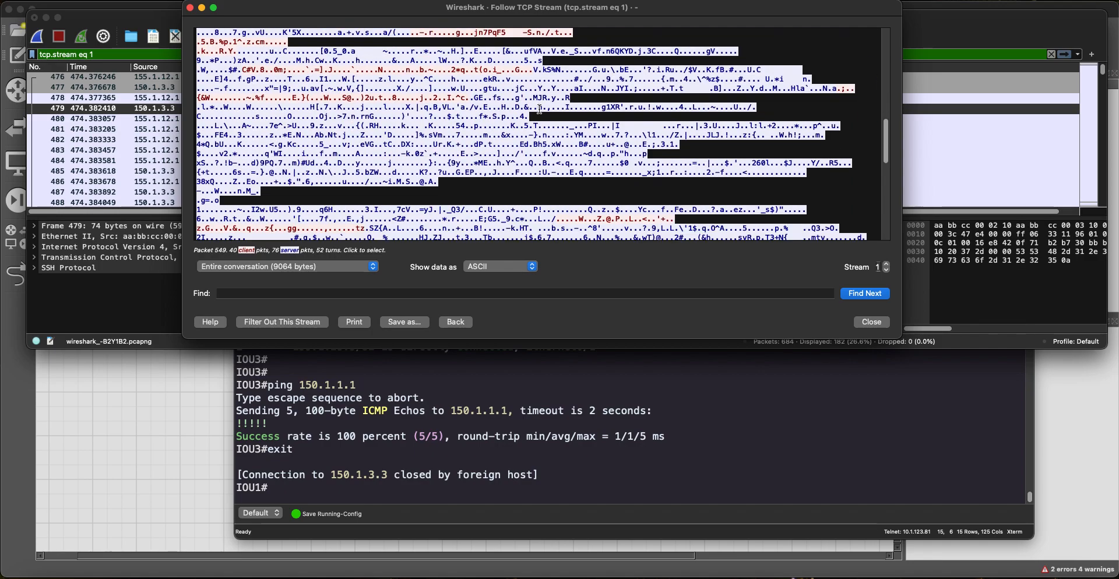
pyautogui.scroll(-10, 550, 117)
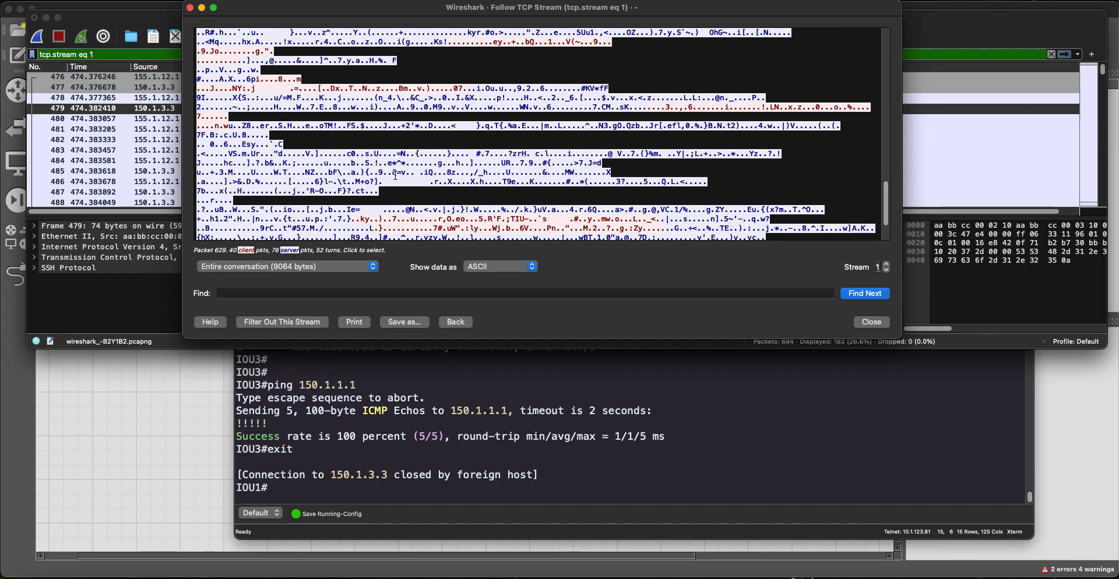
pyautogui.scroll(3, 396, 175)
pyautogui.moveTo(201, 126); pyautogui.dragTo(501, 190)
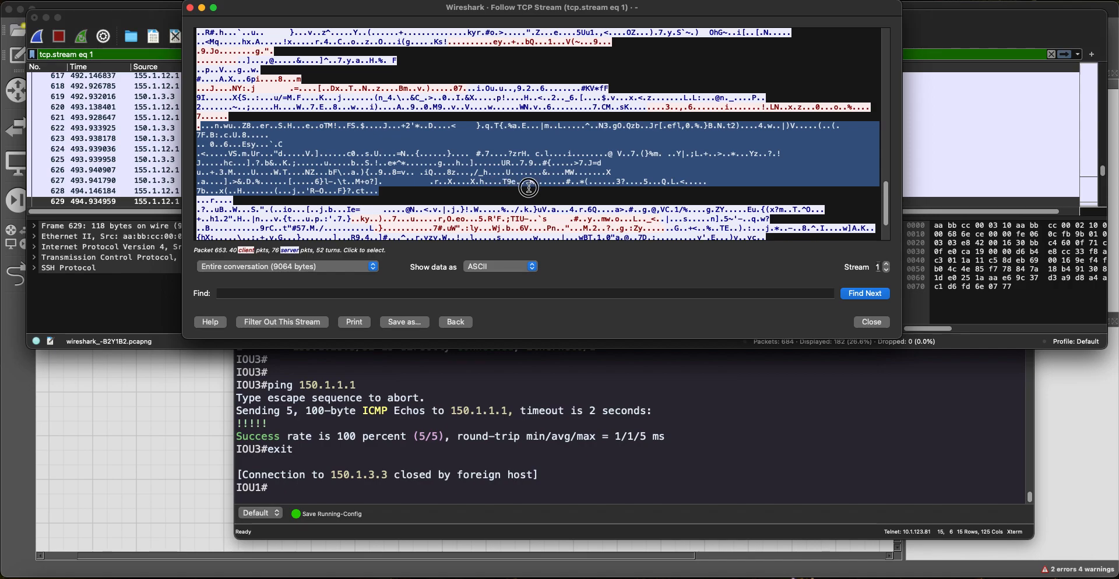
pyautogui.scroll(10, 525, 174)
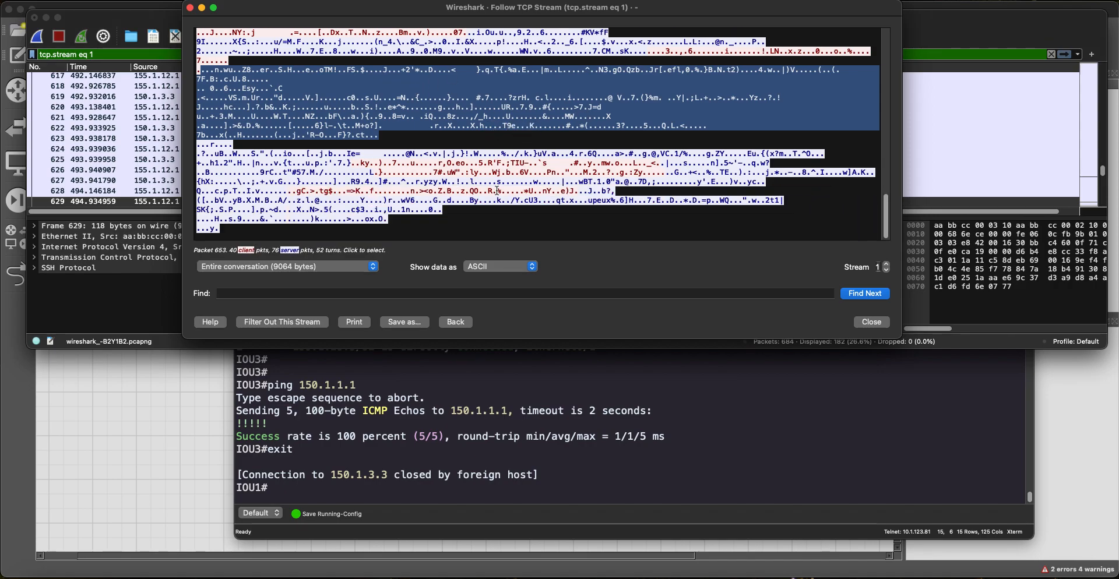
pyautogui.scroll(15, 500, 197)
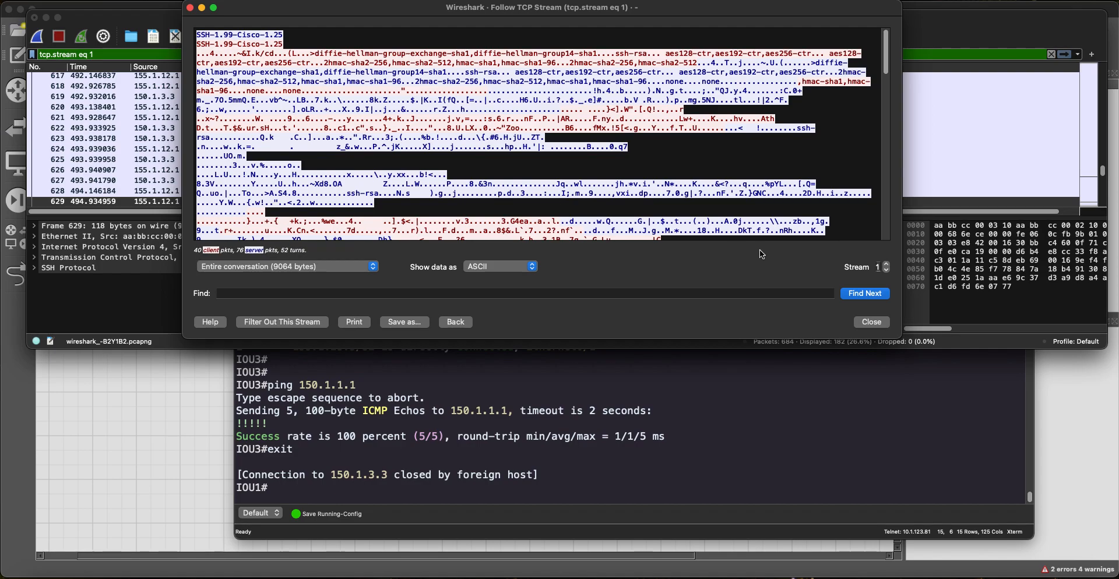
pyautogui.click(877, 328)
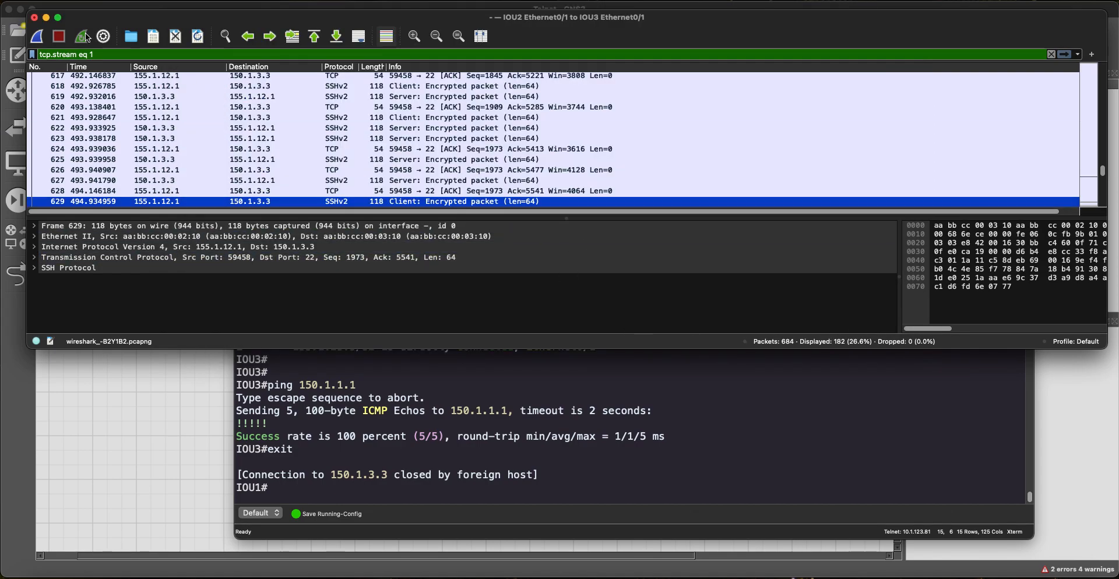
# Step: Quit Wireshark without saving the capture and move the SecureCRT console up and left
pyautogui.click(35, 18)
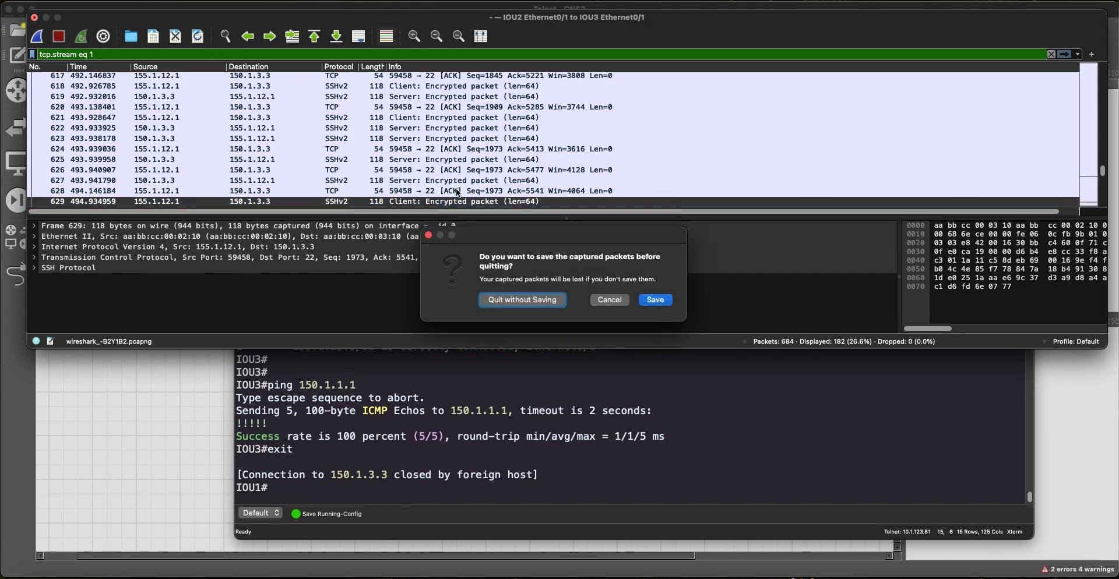
pyautogui.click(523, 300)
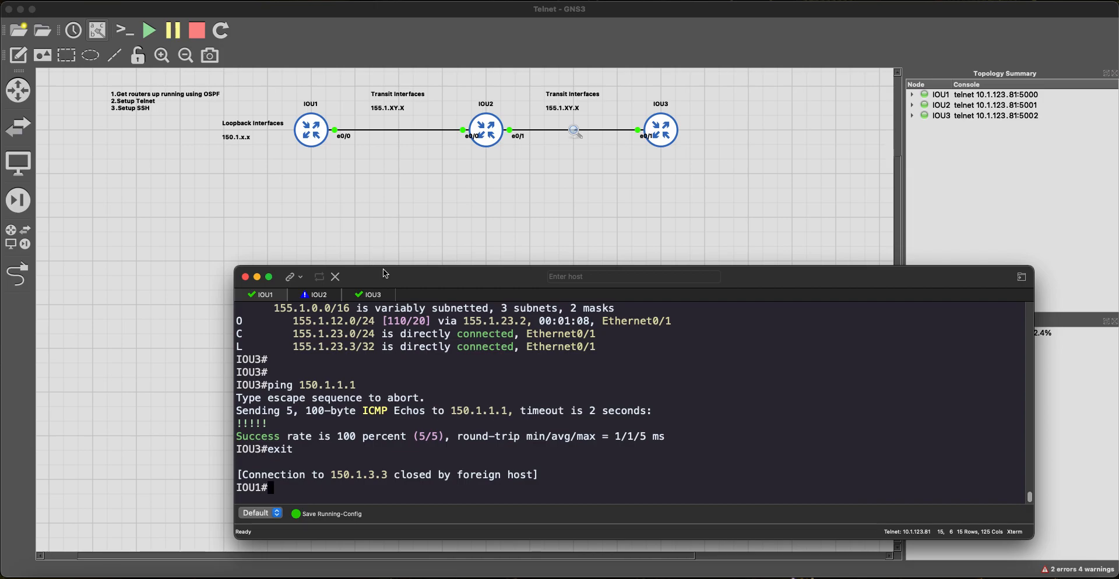
pyautogui.moveTo(385, 274); pyautogui.dragTo(330, 197)
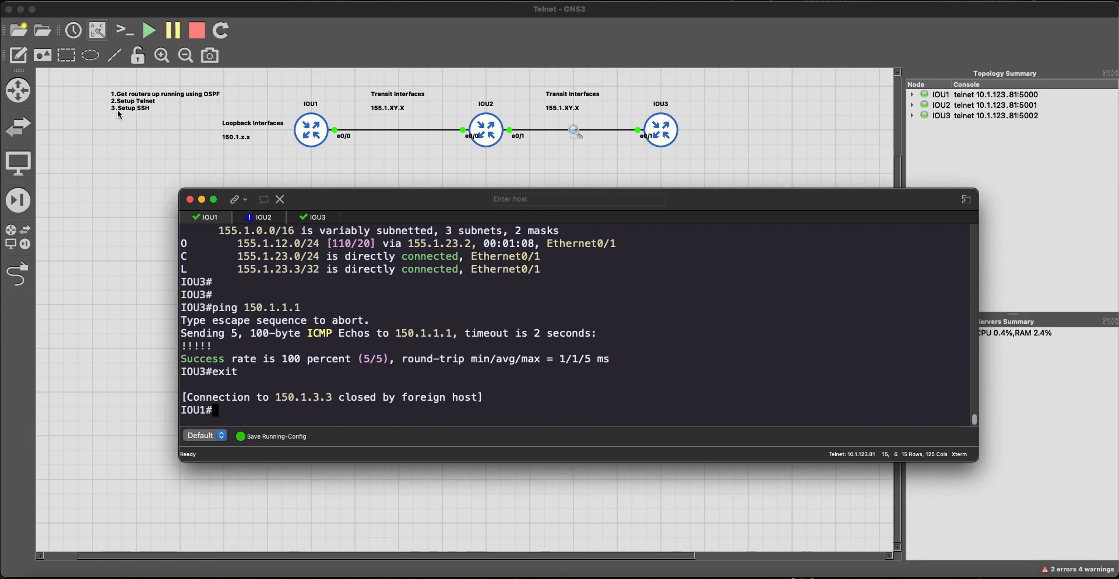